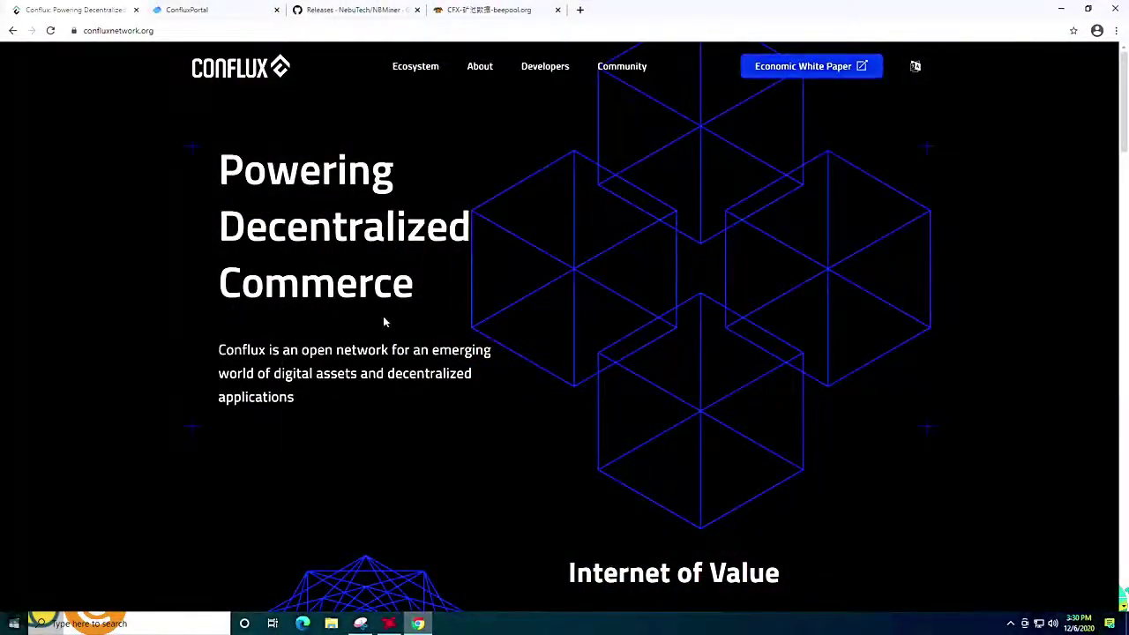
Add the ConfluxPortal wallet extension to Chrome from its Chrome Web Store listing.
{"action": "scroll", "coordinate": [386, 309], "scroll_direction": "down", "scroll_amount": 5}
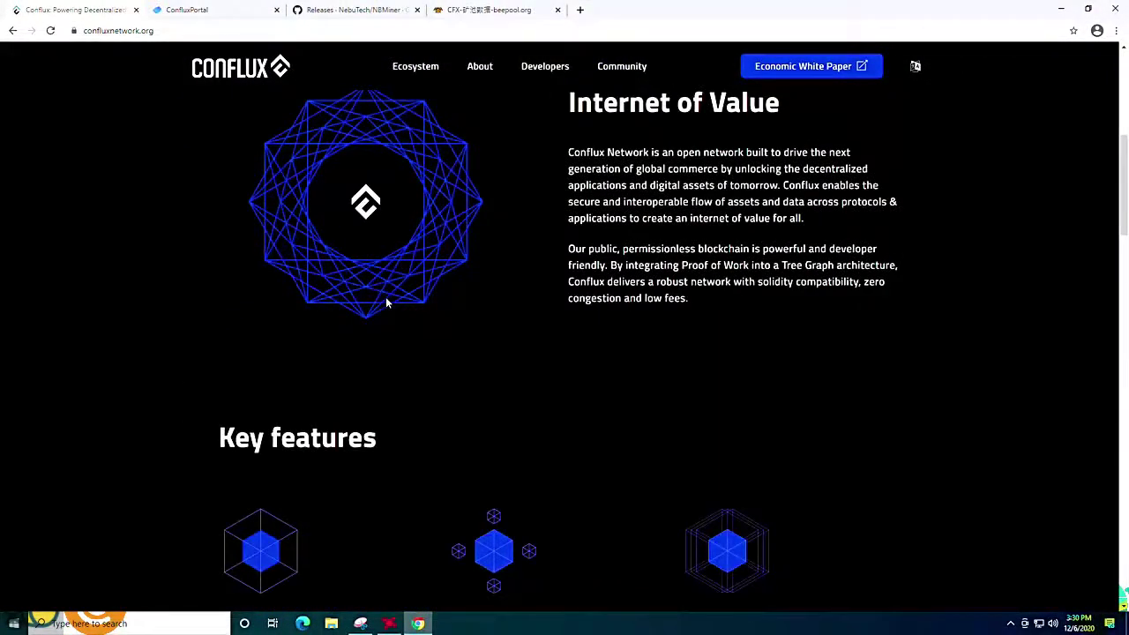
{"action": "scroll", "coordinate": [479, 260], "scroll_direction": "down", "scroll_amount": 9}
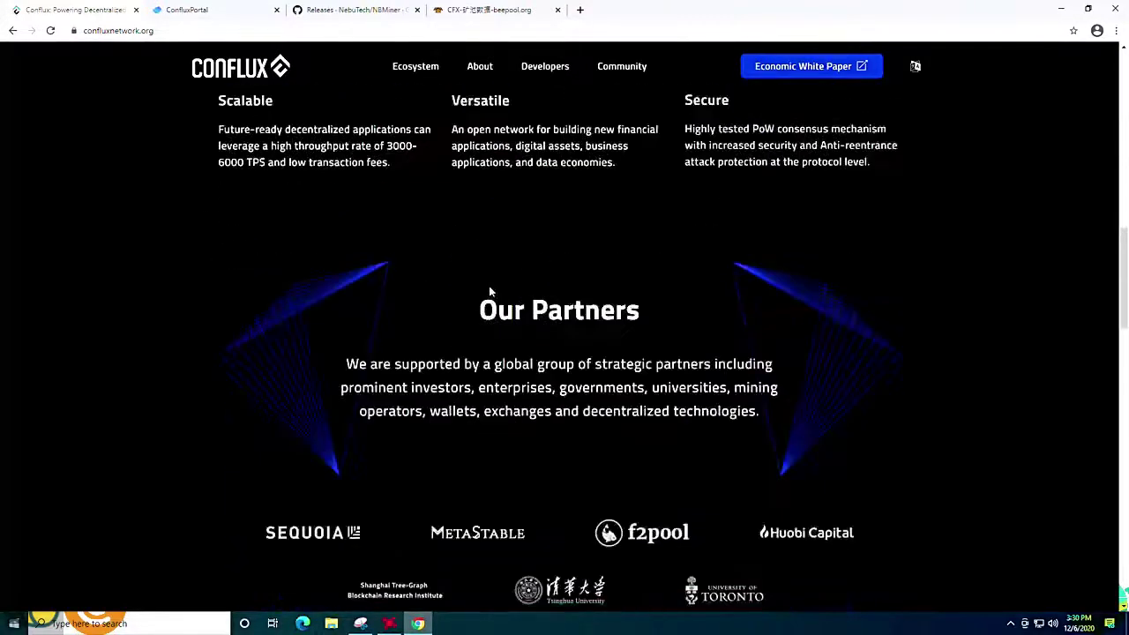
{"action": "scroll", "coordinate": [491, 292], "scroll_direction": "down", "scroll_amount": 7}
{"action": "scroll", "coordinate": [491, 284], "scroll_direction": "up", "scroll_amount": 10}
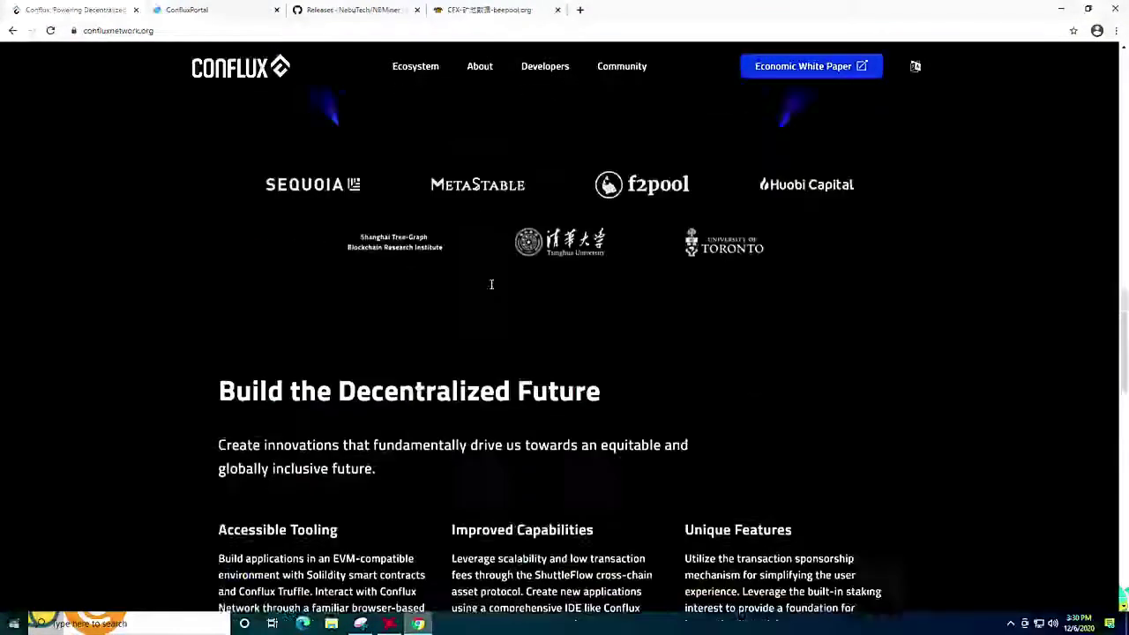
{"action": "scroll", "coordinate": [492, 285], "scroll_direction": "up", "scroll_amount": 11}
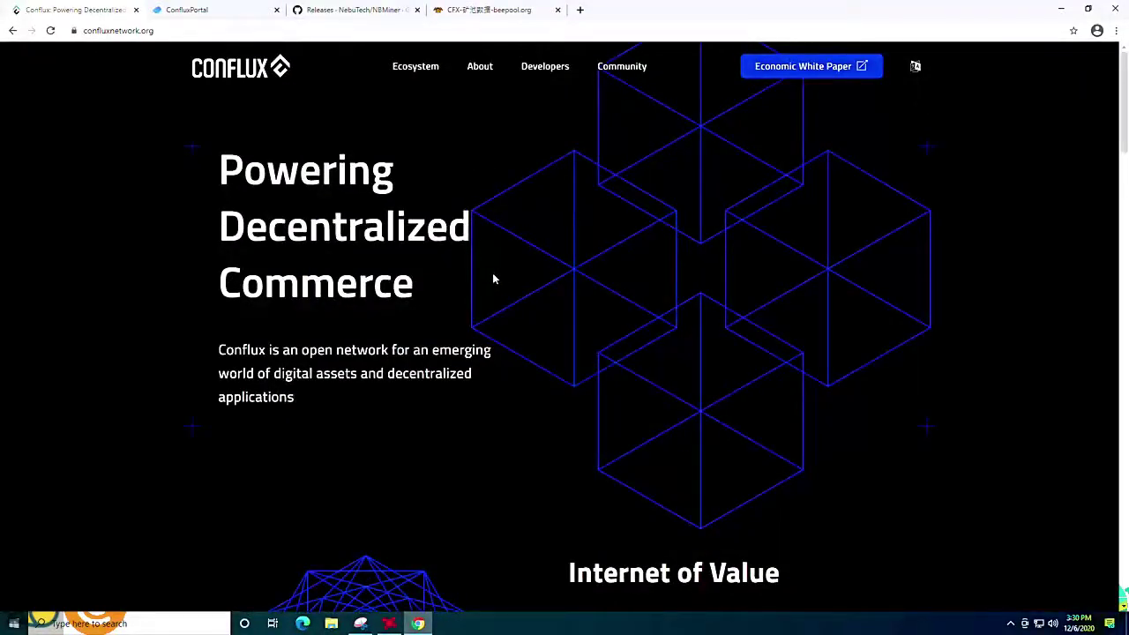
{"action": "scroll", "coordinate": [494, 277], "scroll_direction": "down", "scroll_amount": 9}
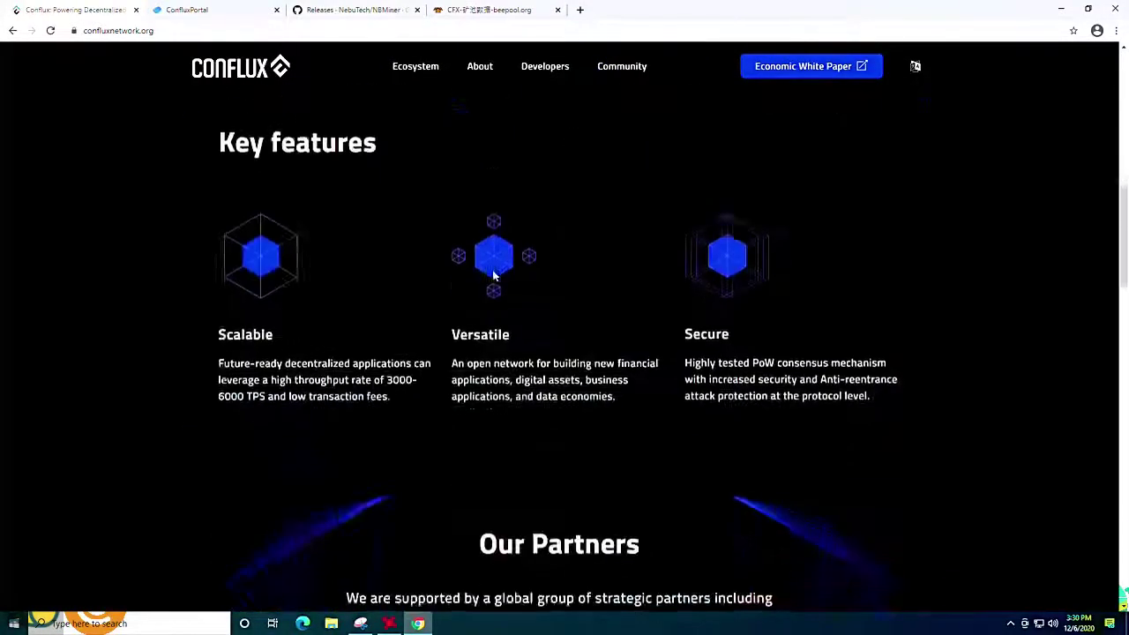
{"action": "scroll", "coordinate": [493, 277], "scroll_direction": "down", "scroll_amount": 10}
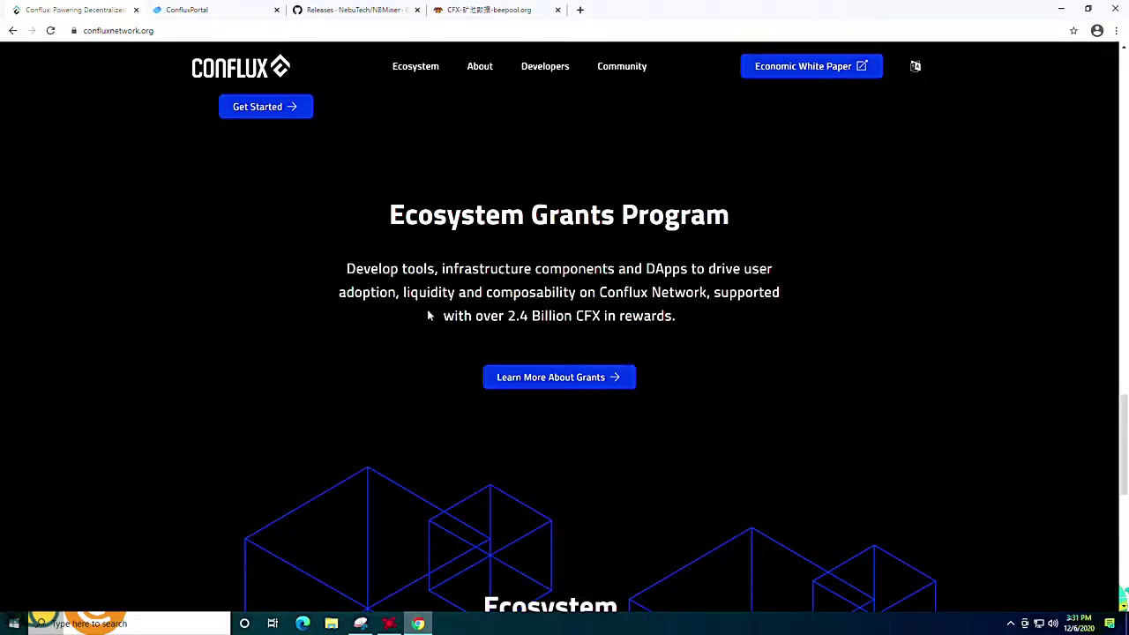
{"action": "scroll", "coordinate": [428, 330], "scroll_direction": "up", "scroll_amount": 15}
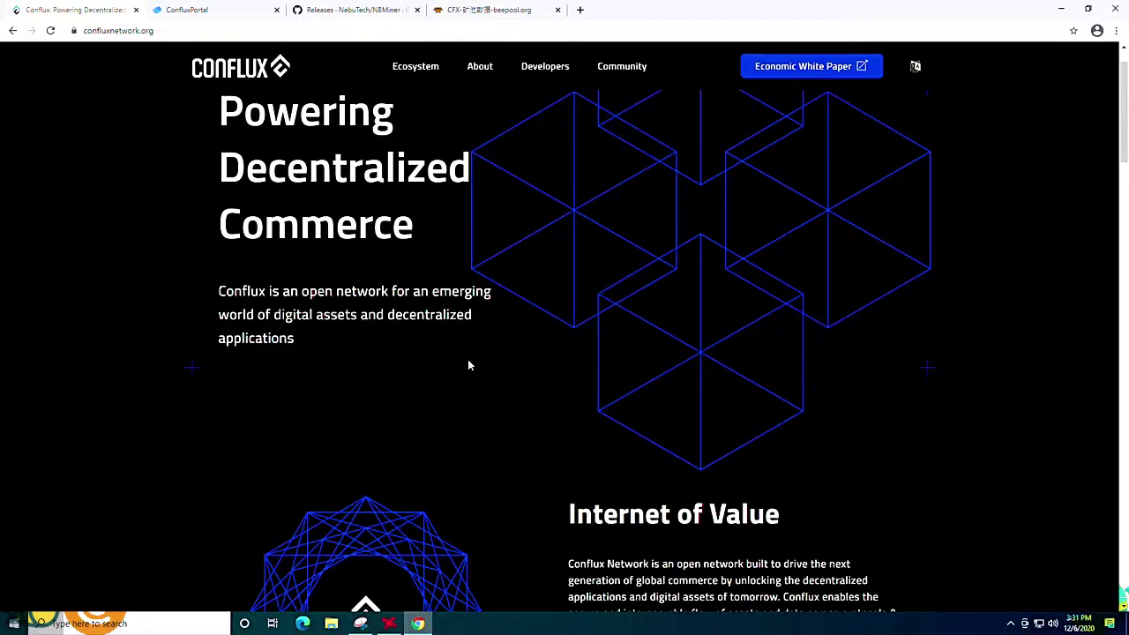
{"action": "scroll", "coordinate": [470, 256], "scroll_direction": "up", "scroll_amount": 1}
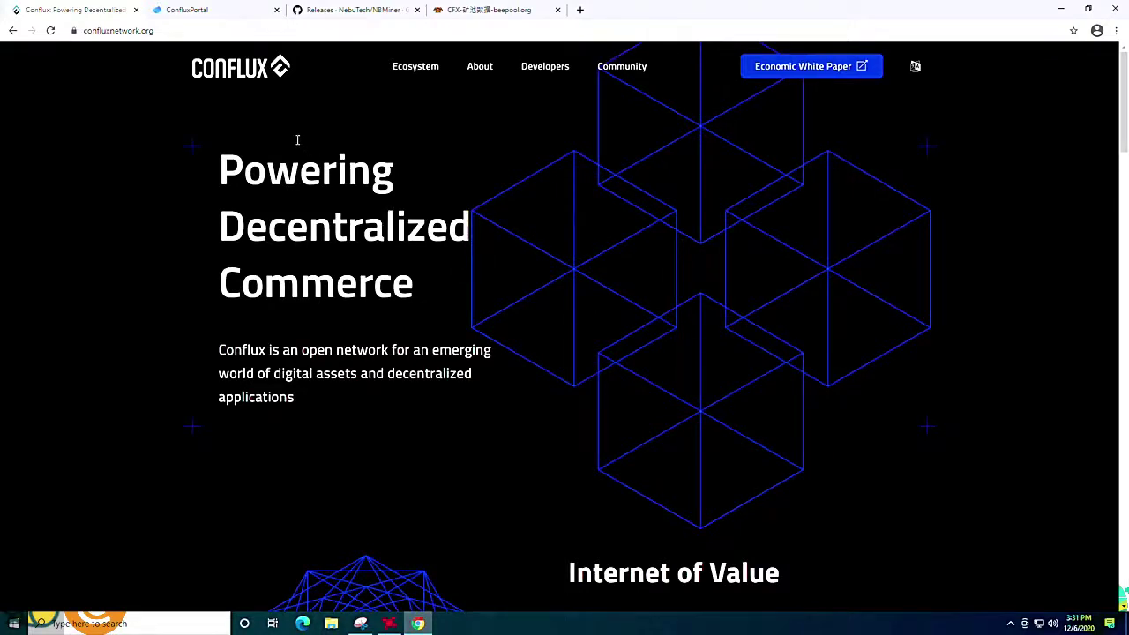
{"action": "left_click", "coordinate": [203, 11]}
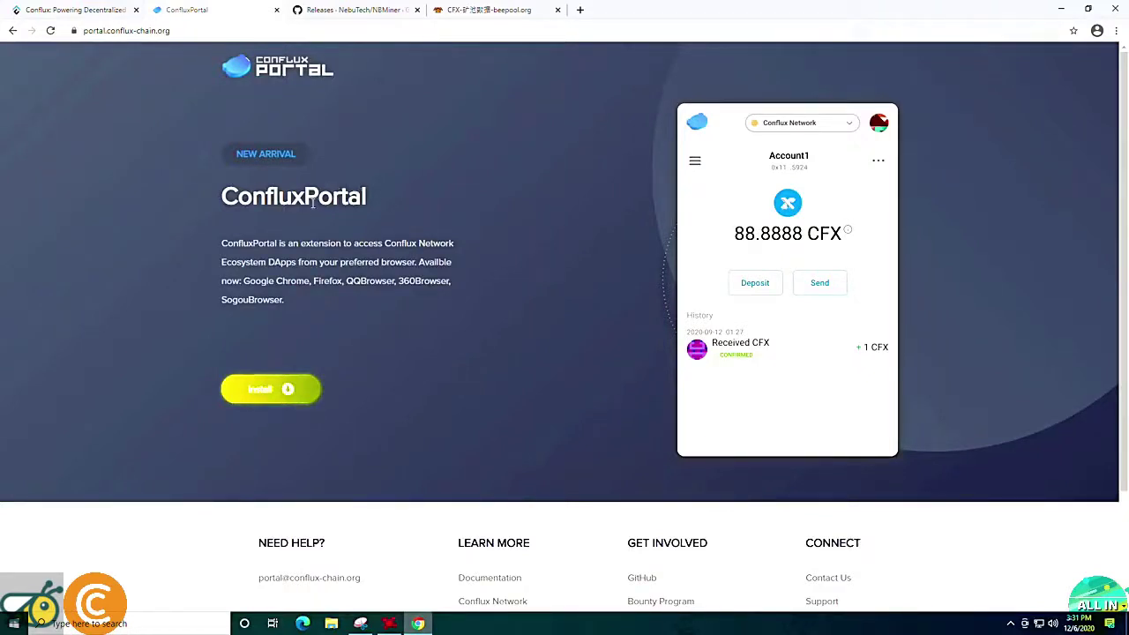
{"action": "left_click", "coordinate": [270, 392]}
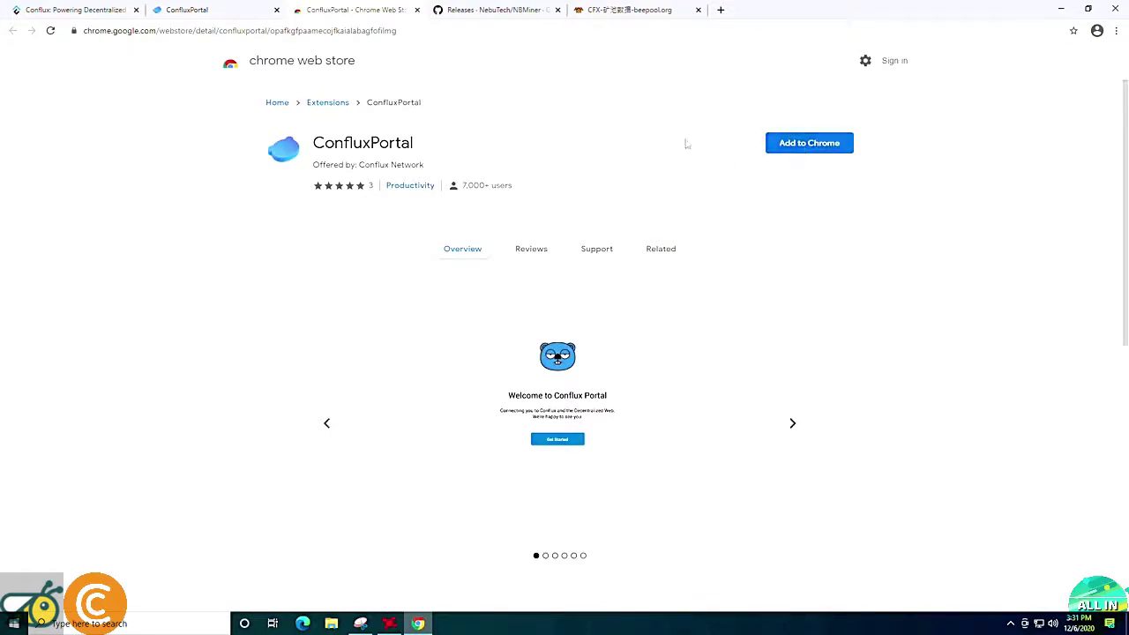
{"action": "left_click", "coordinate": [822, 146]}
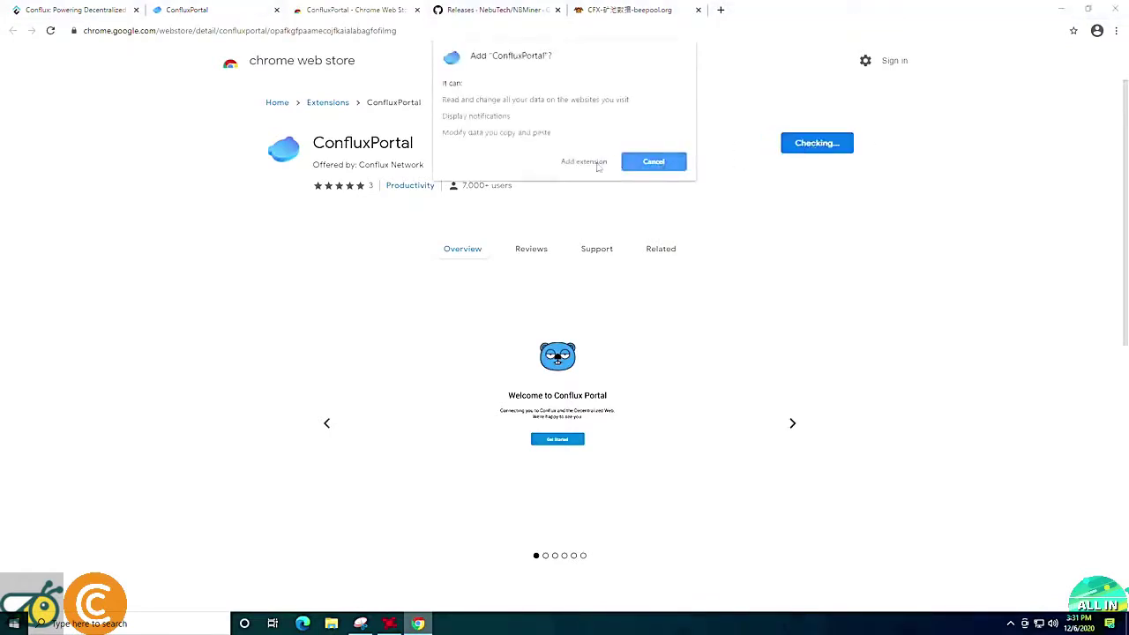
{"action": "left_click", "coordinate": [587, 164]}
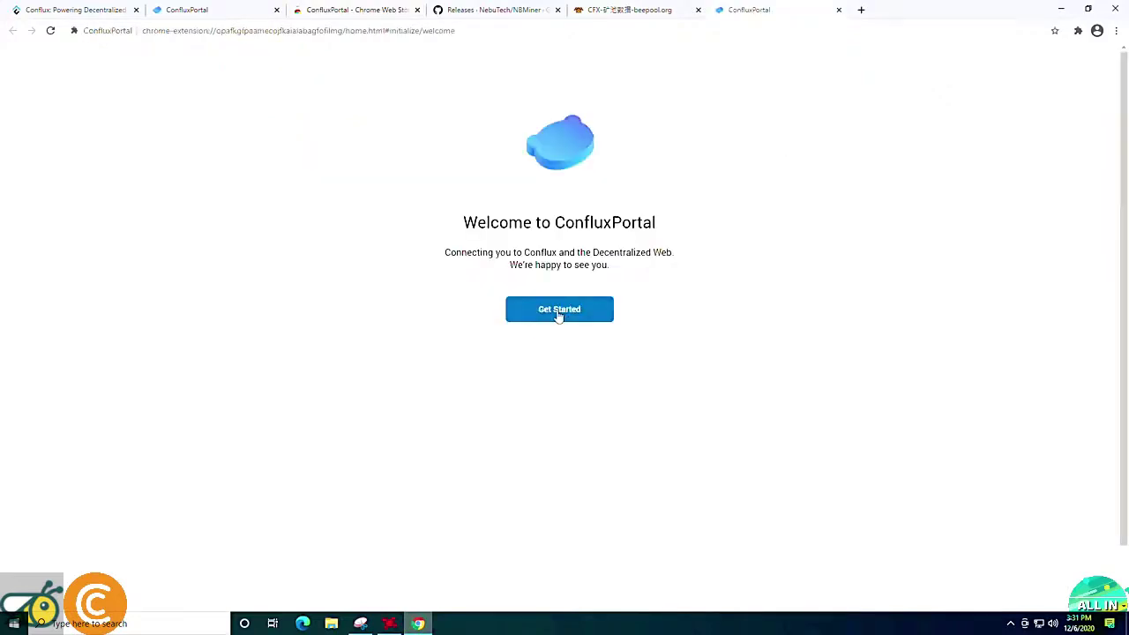
Choose Get Started and Create a Wallet, then agree to share usage data after reading the privacy promises.
{"action": "left_click", "coordinate": [558, 314]}
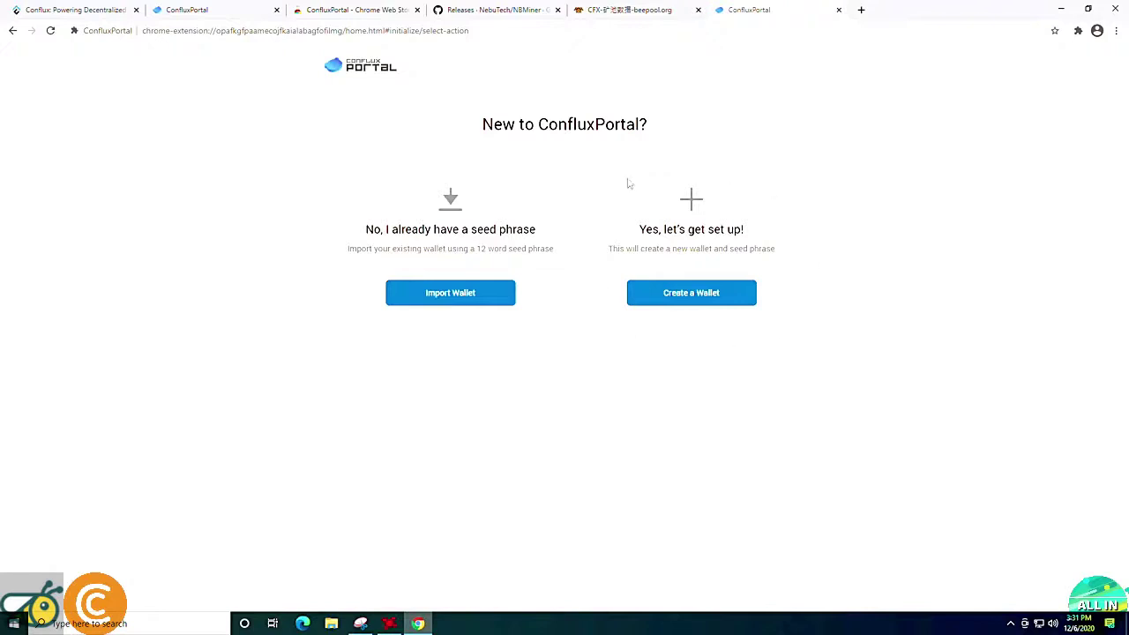
{"action": "left_click", "coordinate": [697, 298]}
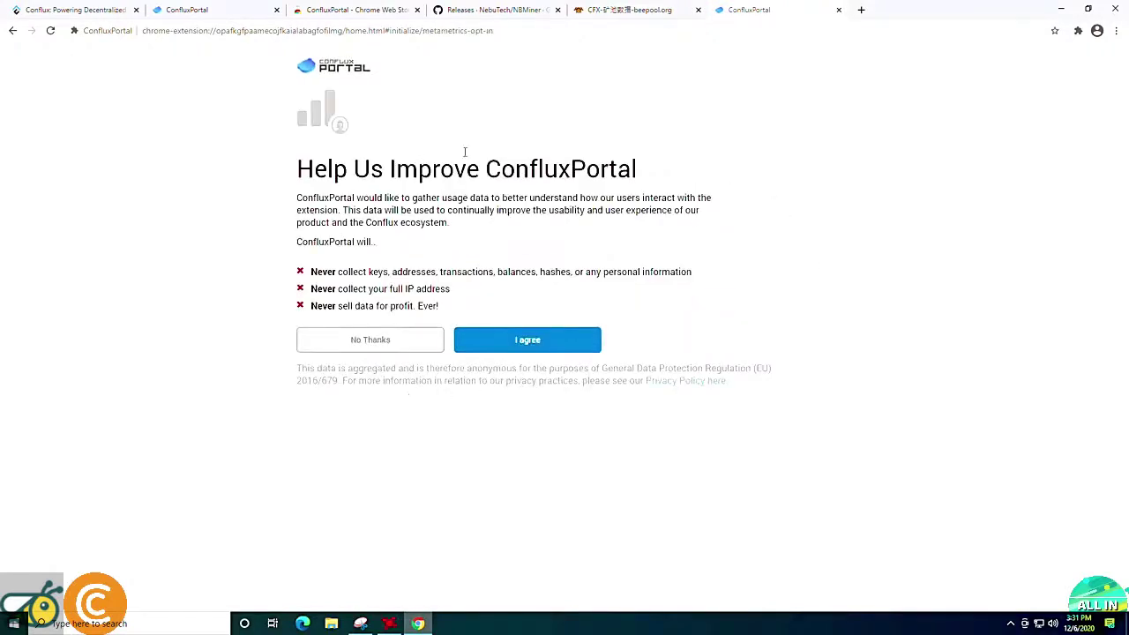
{"action": "left_click_drag", "start_coordinate": [317, 272], "coordinate": [377, 274]}
{"action": "left_click", "coordinate": [329, 272]}
{"action": "left_click_drag", "start_coordinate": [339, 289], "coordinate": [392, 290]}
{"action": "left_click", "coordinate": [429, 285]}
{"action": "left_click_drag", "start_coordinate": [458, 306], "coordinate": [338, 307]}
{"action": "left_click", "coordinate": [373, 308]}
{"action": "left_click", "coordinate": [531, 342]}
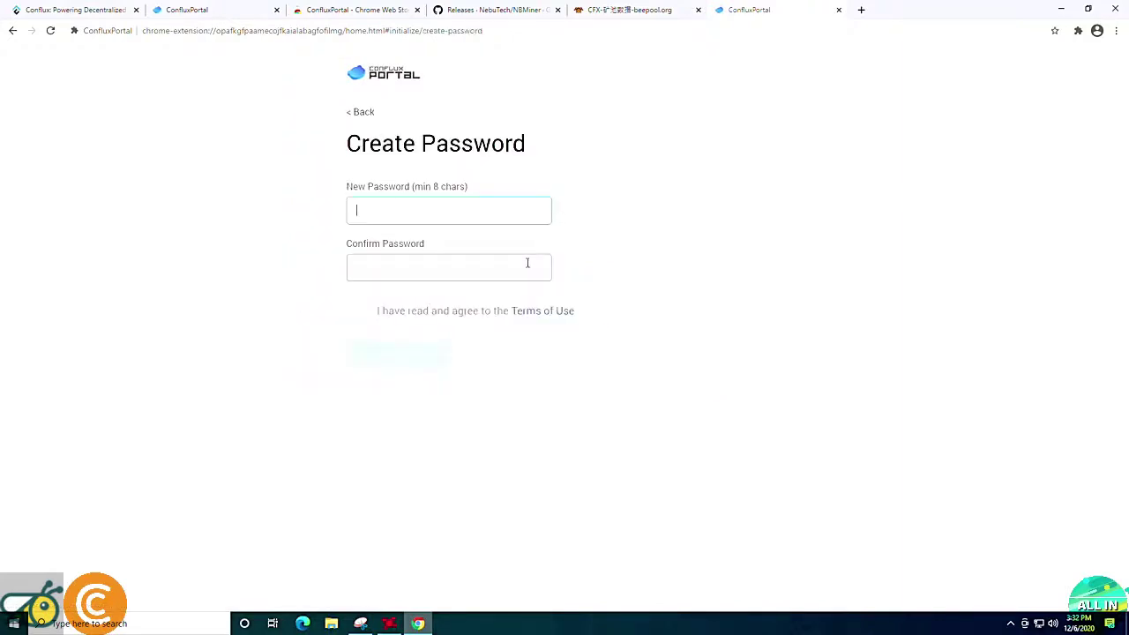
Create the wallet with a confirmed password, accept the Terms of Use, and reveal and select the backup phrase.
{"action": "type", "text": "••••••••"}
{"action": "left_click", "coordinate": [528, 263]}
{"action": "key", "text": "ctrl+v"}
{"action": "left_click", "coordinate": [552, 314]}
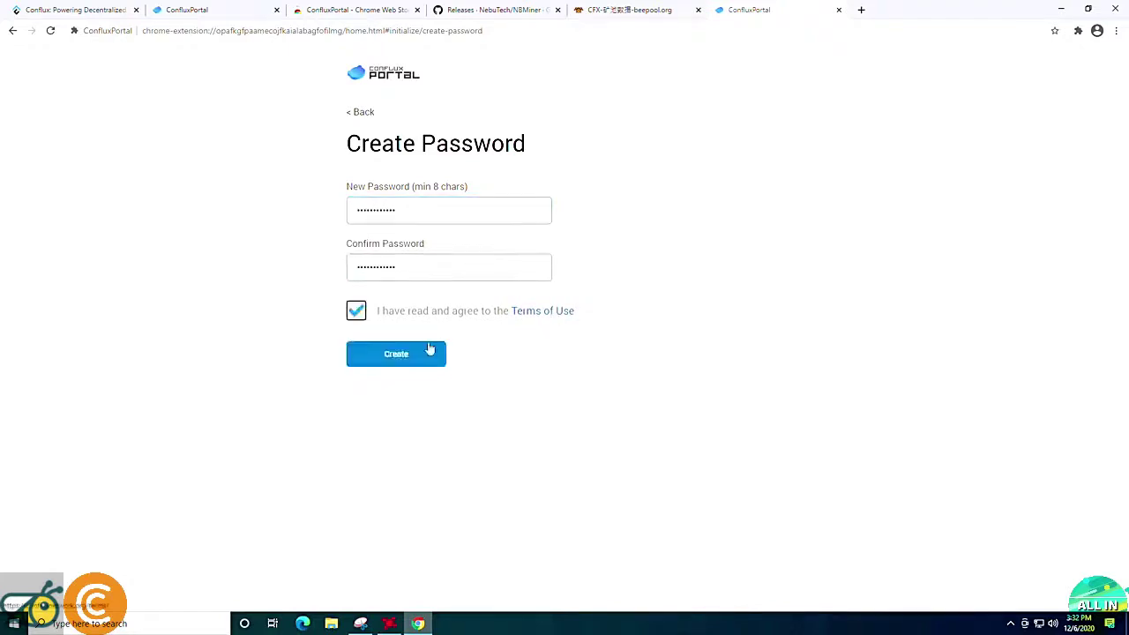
{"action": "left_click", "coordinate": [401, 354]}
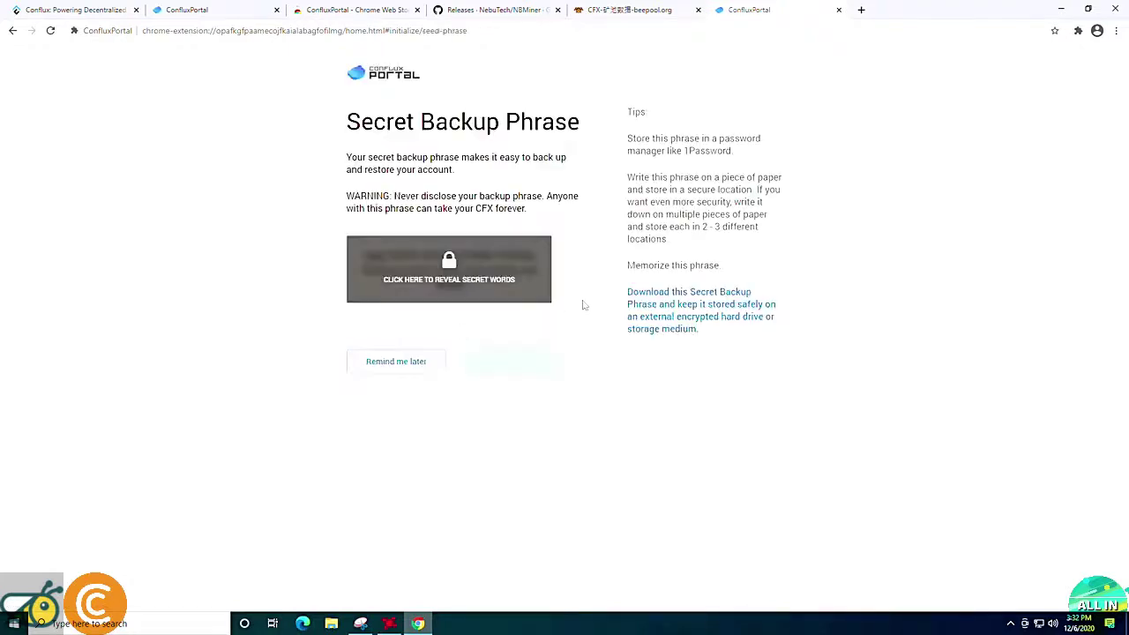
{"action": "left_click", "coordinate": [450, 266]}
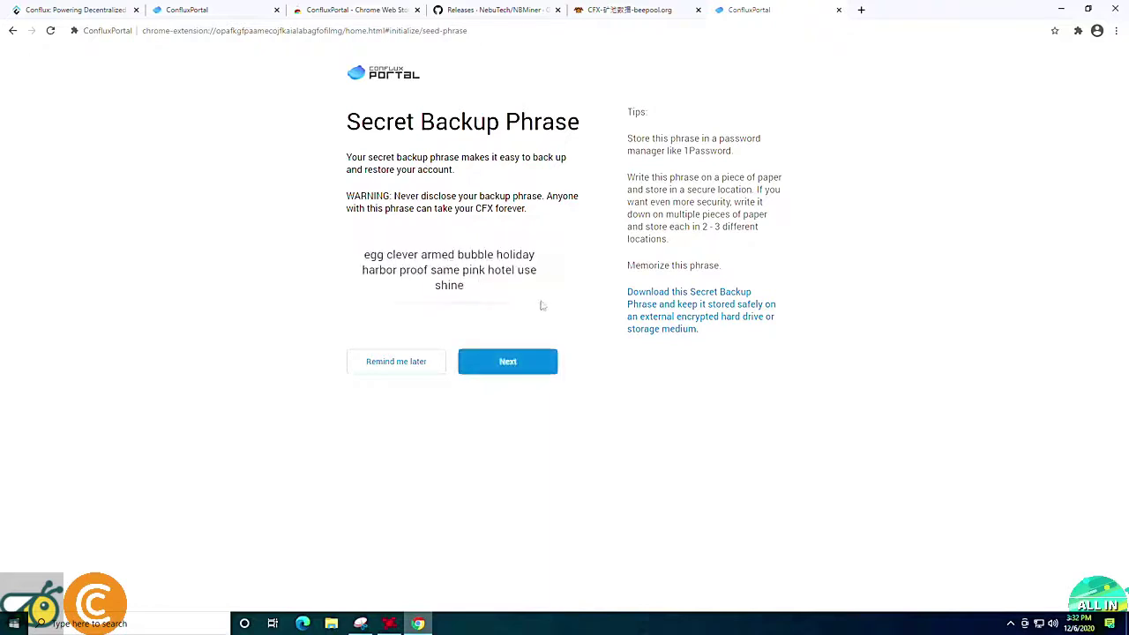
{"action": "left_click_drag", "start_coordinate": [462, 288], "coordinate": [365, 256]}
{"action": "key", "text": "ctrl+c"}
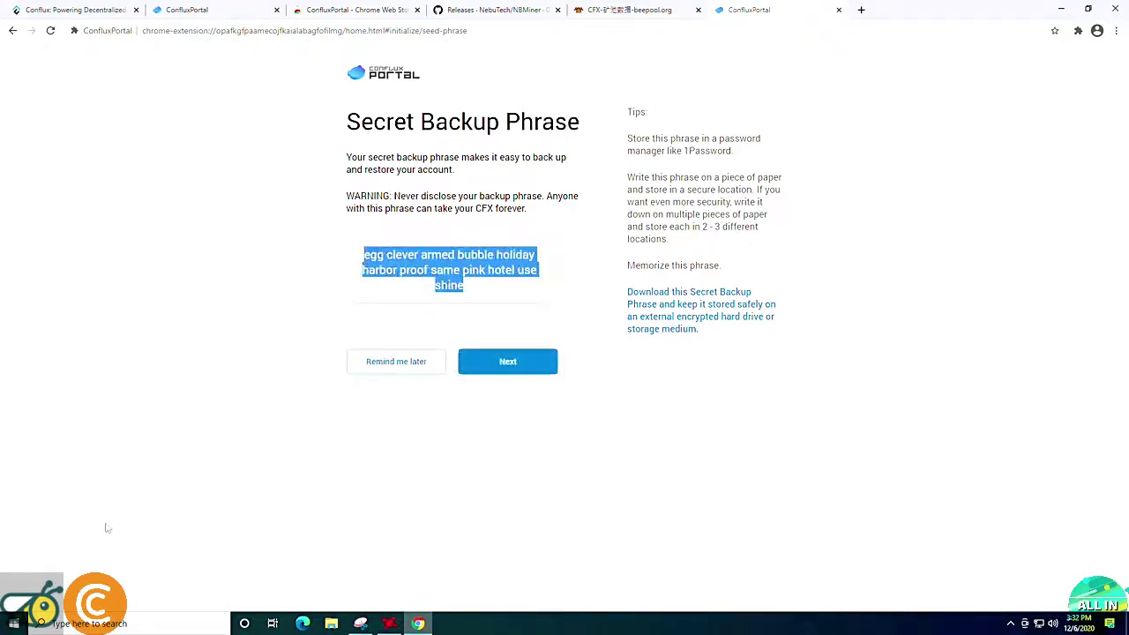
Open Notepad from Windows search and paste the secret backup phrase into it.
{"action": "left_click", "coordinate": [132, 624]}
{"action": "type", "text": "not"}
{"action": "key", "text": "Return"}
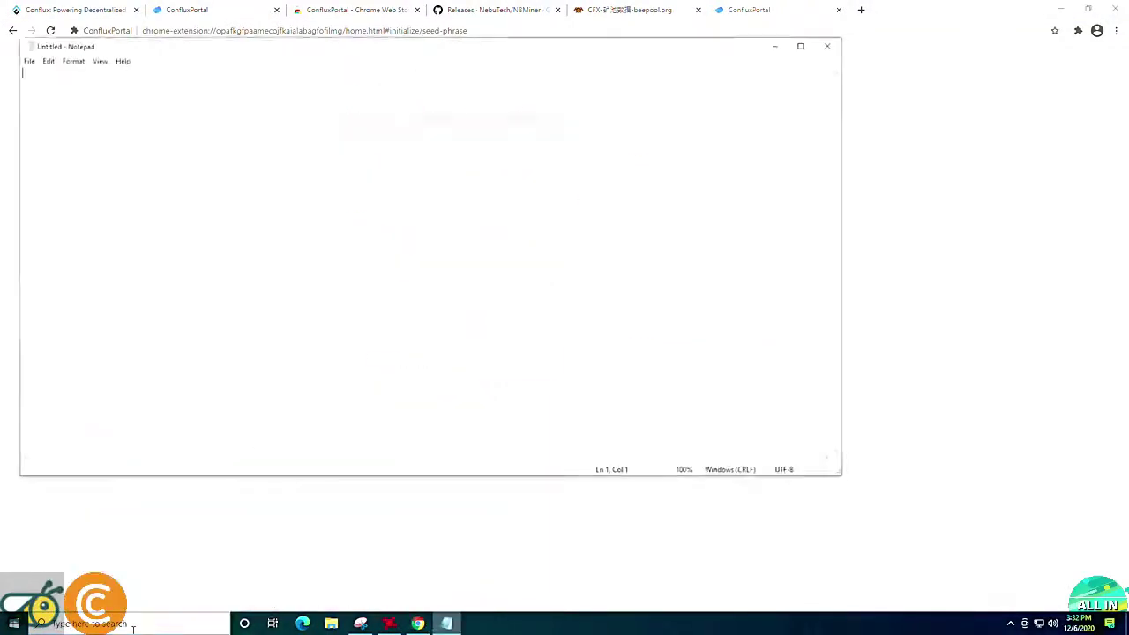
{"action": "key", "text": "ctrl+v"}
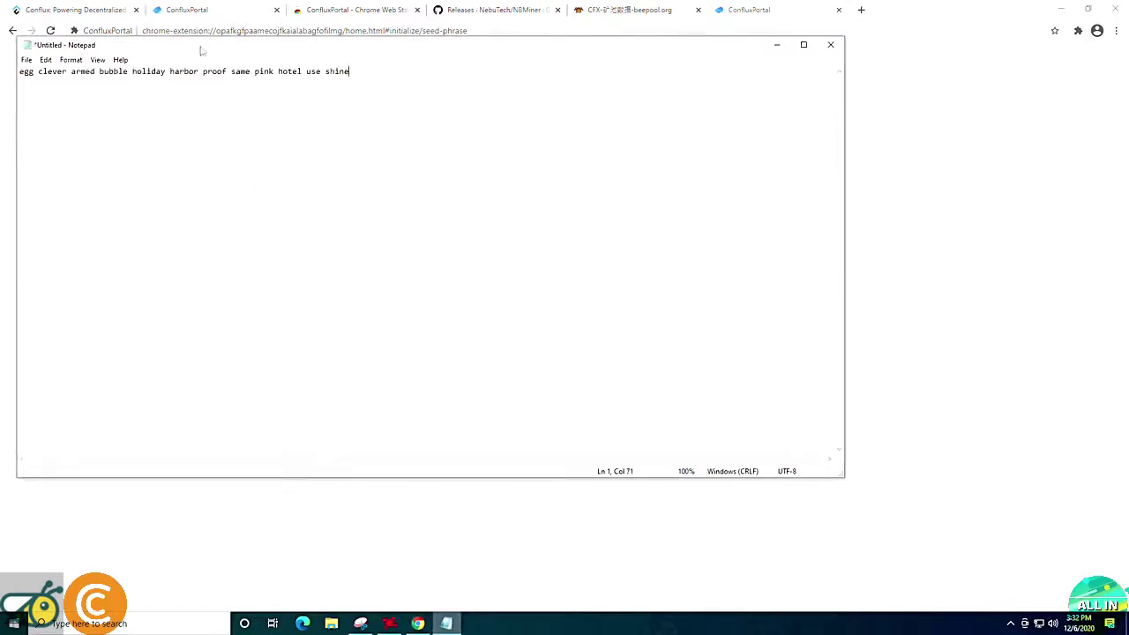
Save the phrase as conflux key.txt on the Desktop and continue to the phrase confirmation page.
{"action": "left_click_drag", "start_coordinate": [203, 46], "coordinate": [358, 78]}
{"action": "left_click", "coordinate": [182, 92]}
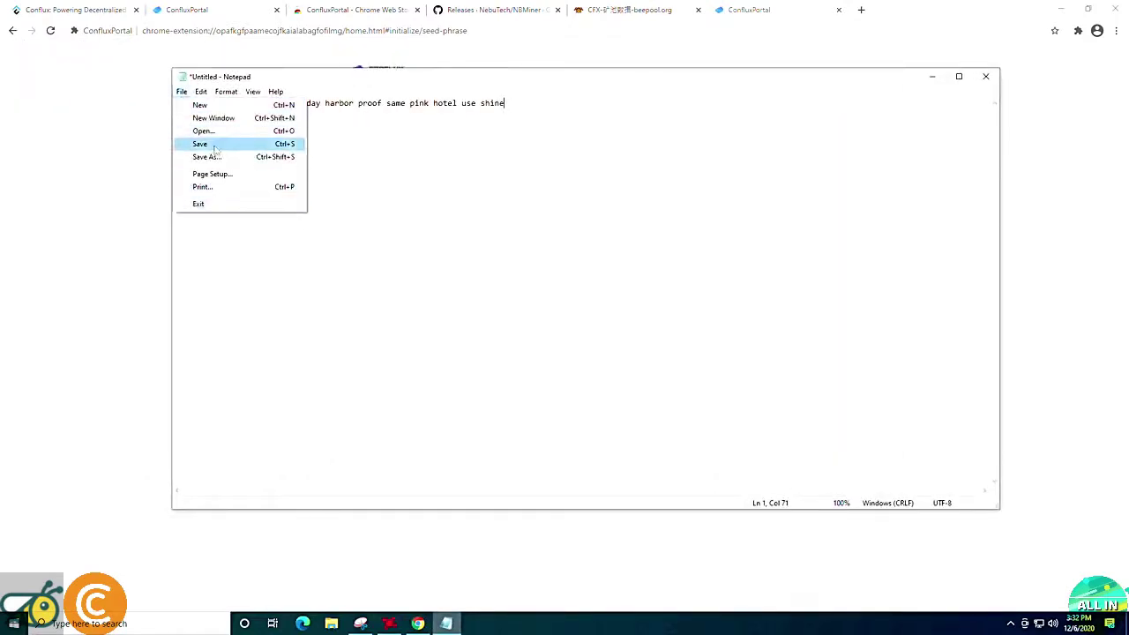
{"action": "left_click", "coordinate": [217, 145]}
{"action": "left_click", "coordinate": [220, 189]}
{"action": "left_click", "coordinate": [283, 354]}
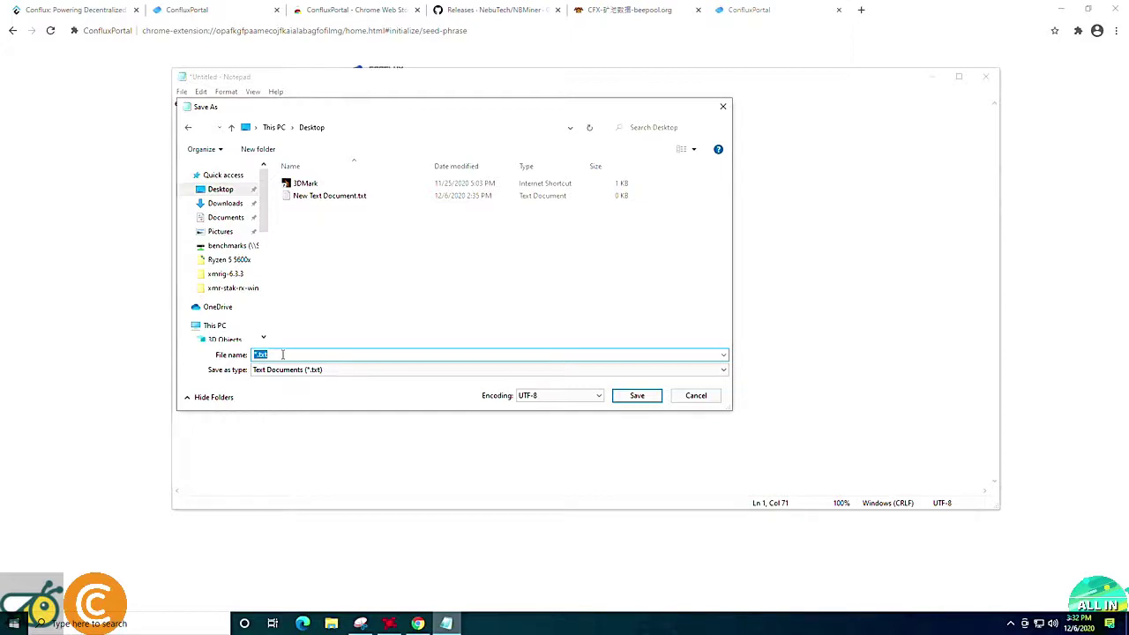
{"action": "type", "text": "conflux key"}
{"action": "left_click", "coordinate": [635, 395]}
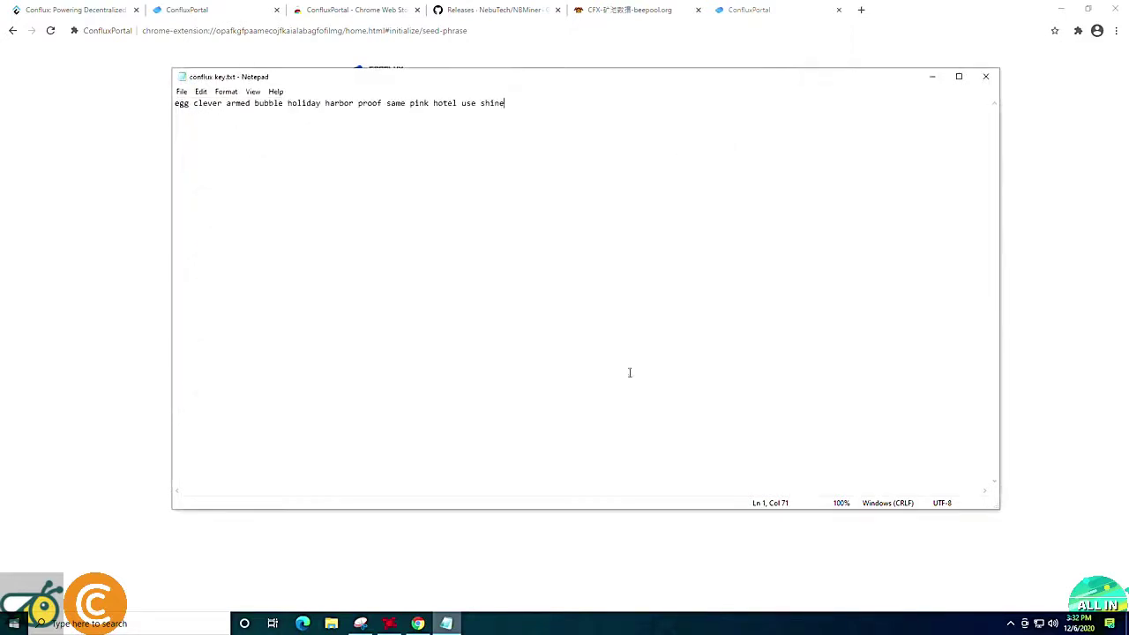
{"action": "left_click", "coordinate": [935, 77]}
{"action": "left_click", "coordinate": [509, 364]}
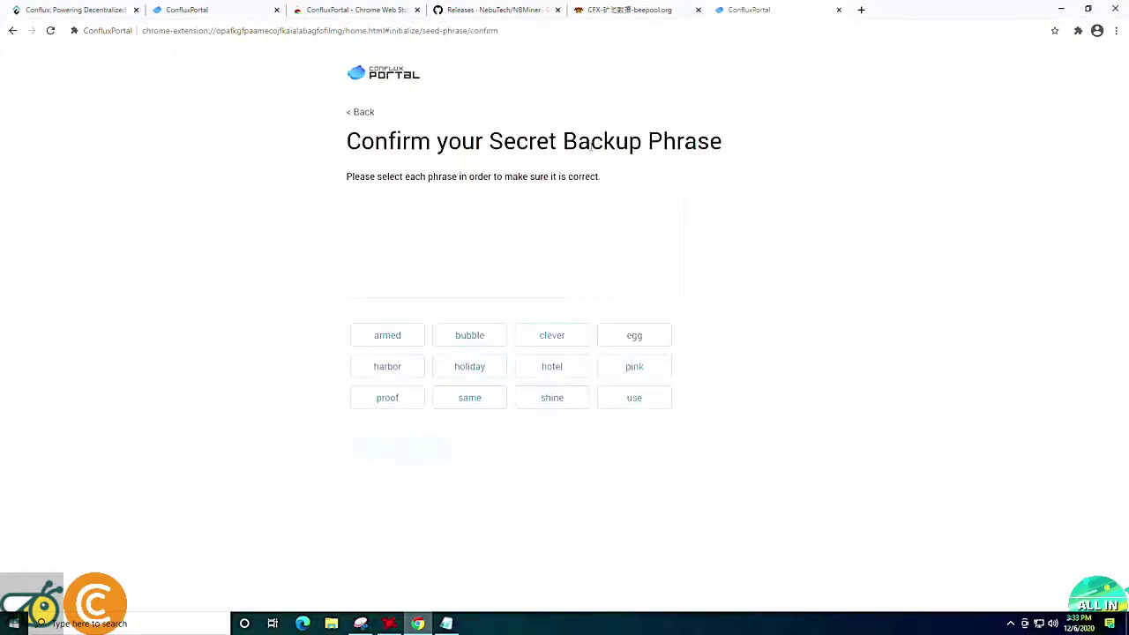
Snap the Notepad file to the left half and the wallet page to the right half.
{"action": "left_click", "coordinate": [447, 624]}
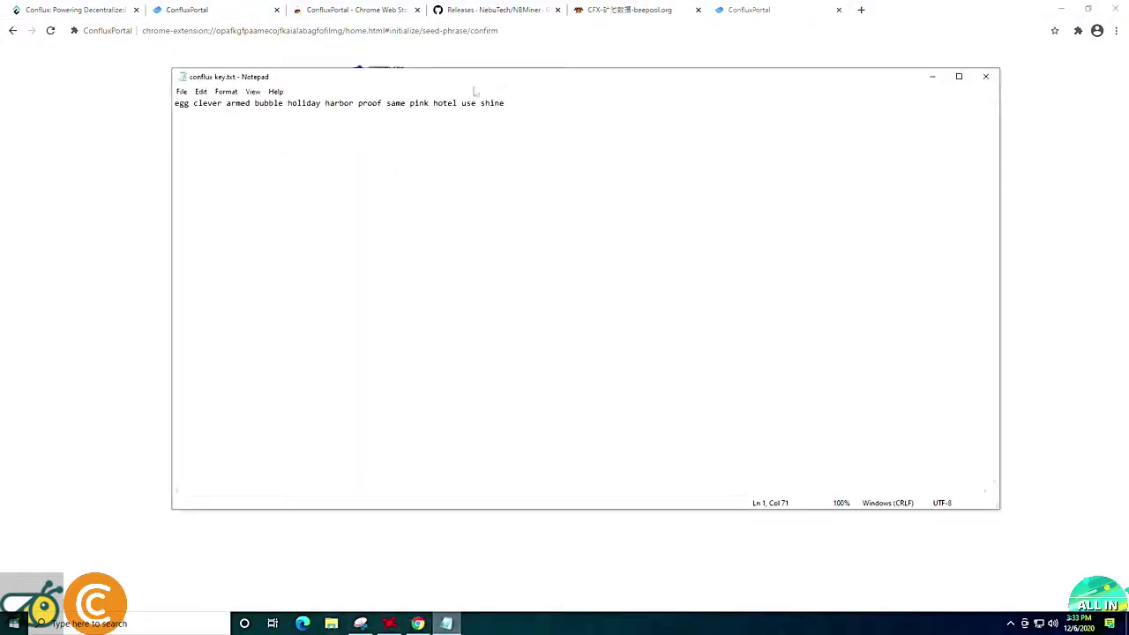
{"action": "left_click_drag", "start_coordinate": [532, 81], "coordinate": [0, 53]}
{"action": "left_click", "coordinate": [870, 235]}
{"action": "left_click_drag", "start_coordinate": [898, 13], "coordinate": [900, 49]}
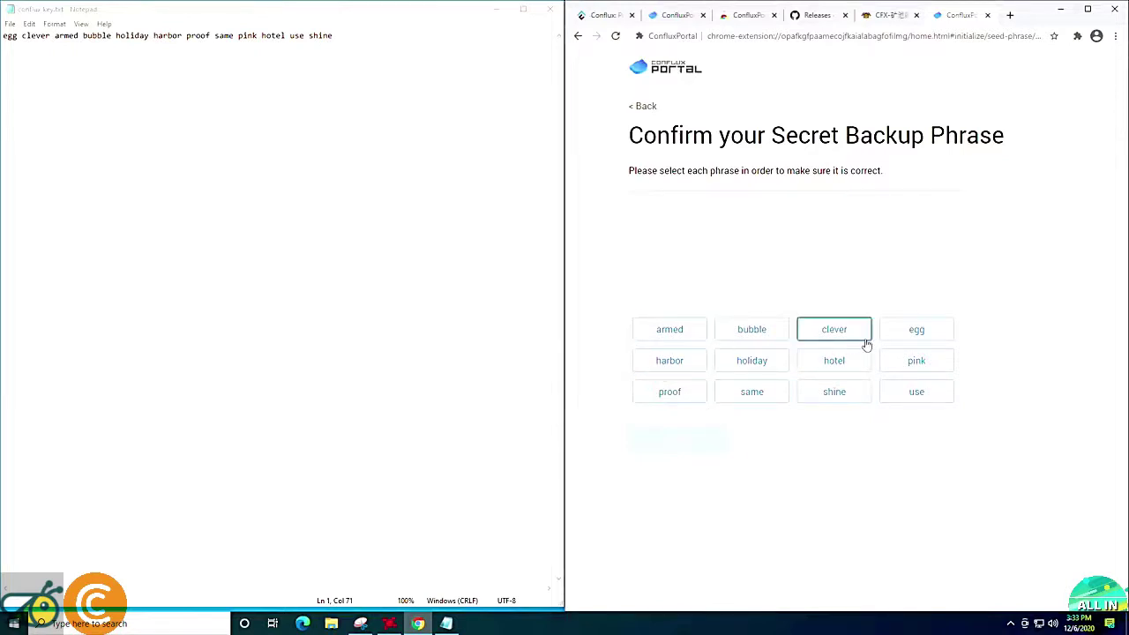
Pick all twelve backup words in their saved order, confirm the phrase, and finish with All Done.
{"action": "left_click", "coordinate": [915, 332]}
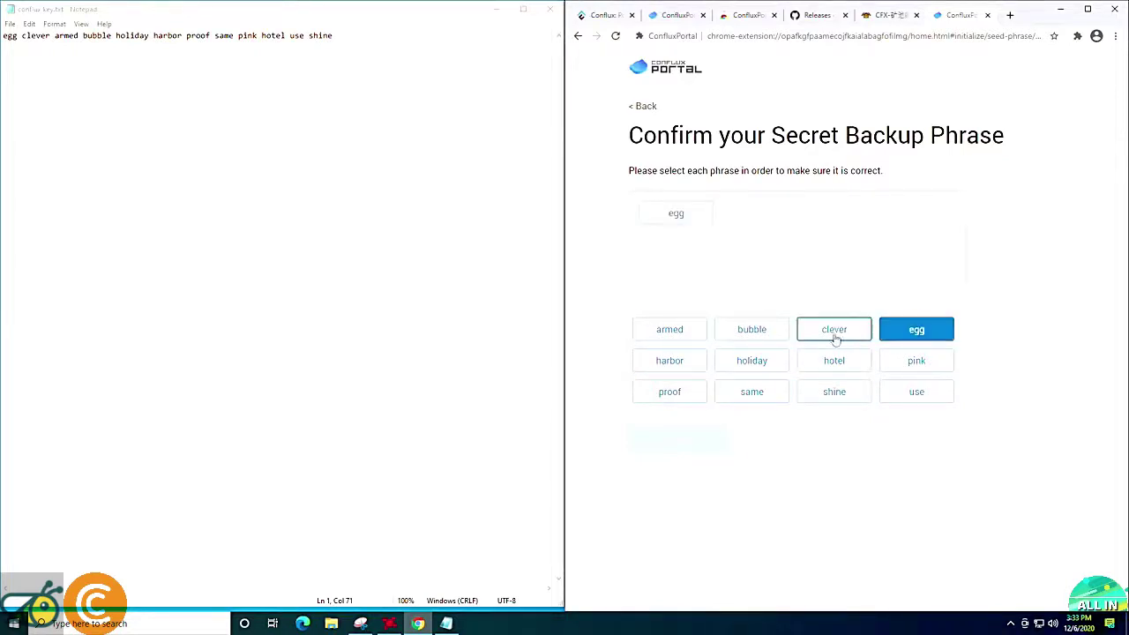
{"action": "left_click", "coordinate": [838, 331]}
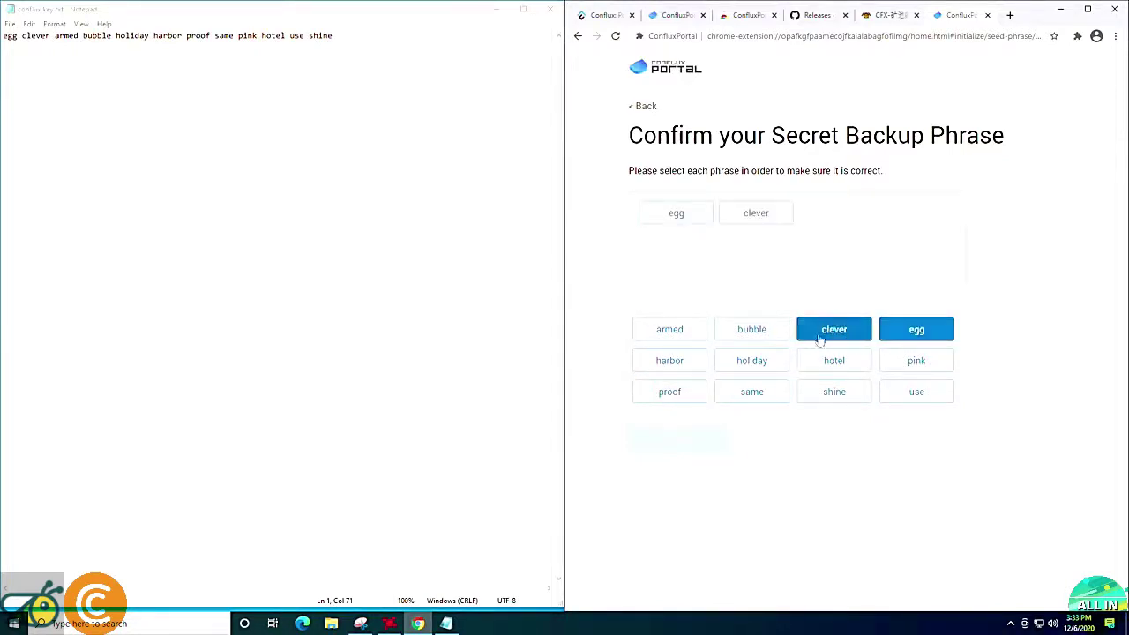
{"action": "left_click", "coordinate": [687, 332]}
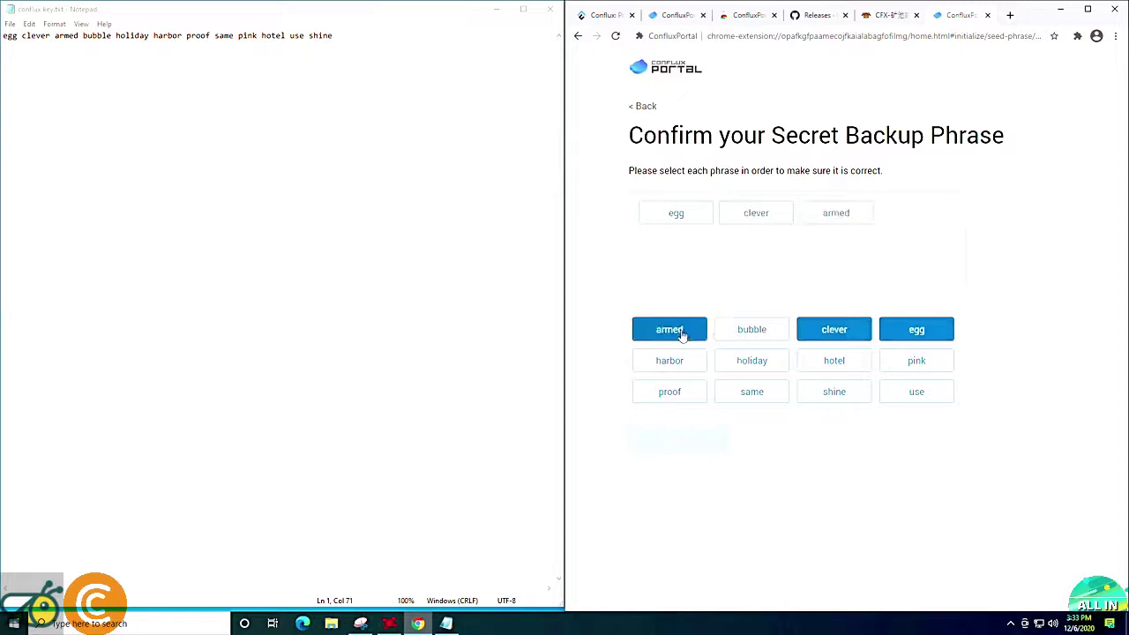
{"action": "left_click", "coordinate": [749, 340]}
{"action": "left_click", "coordinate": [753, 365]}
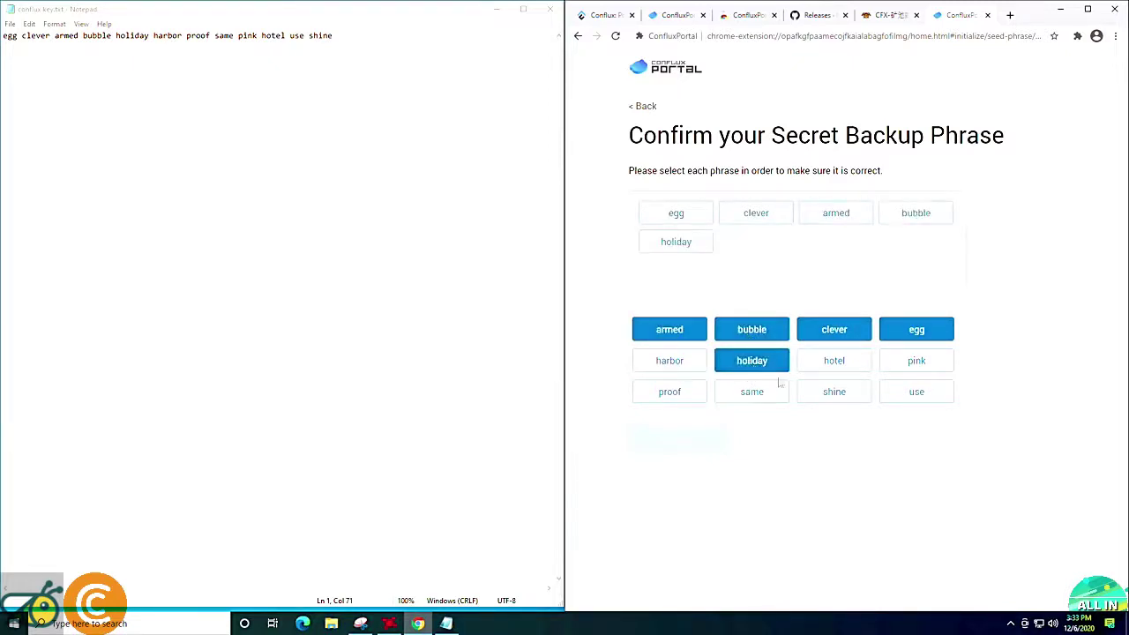
{"action": "left_click", "coordinate": [671, 363]}
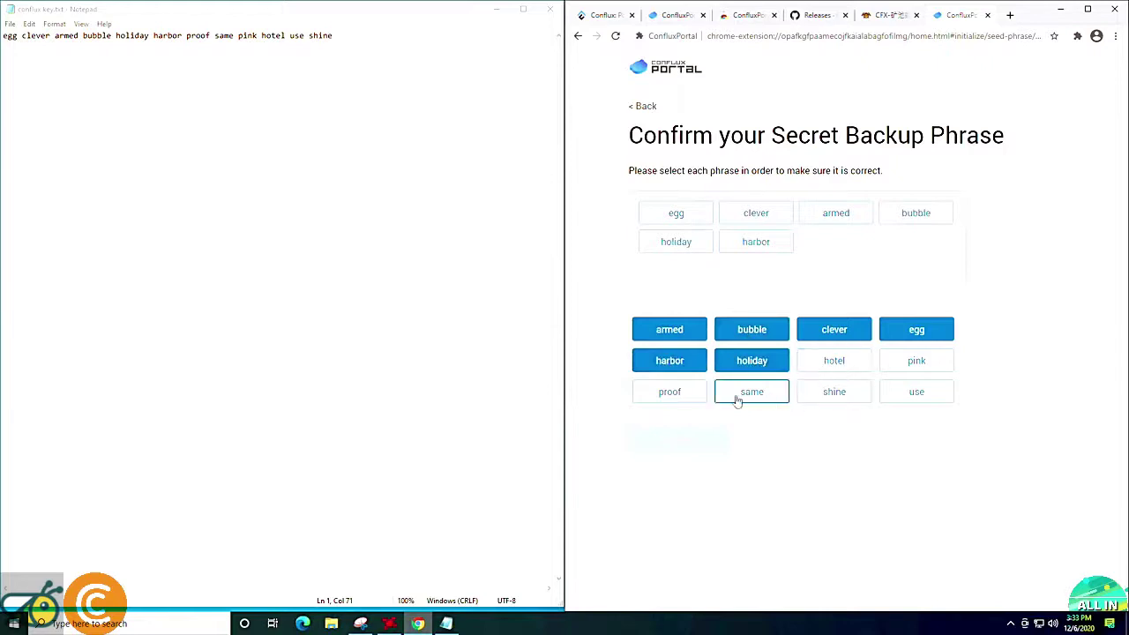
{"action": "left_click", "coordinate": [679, 397]}
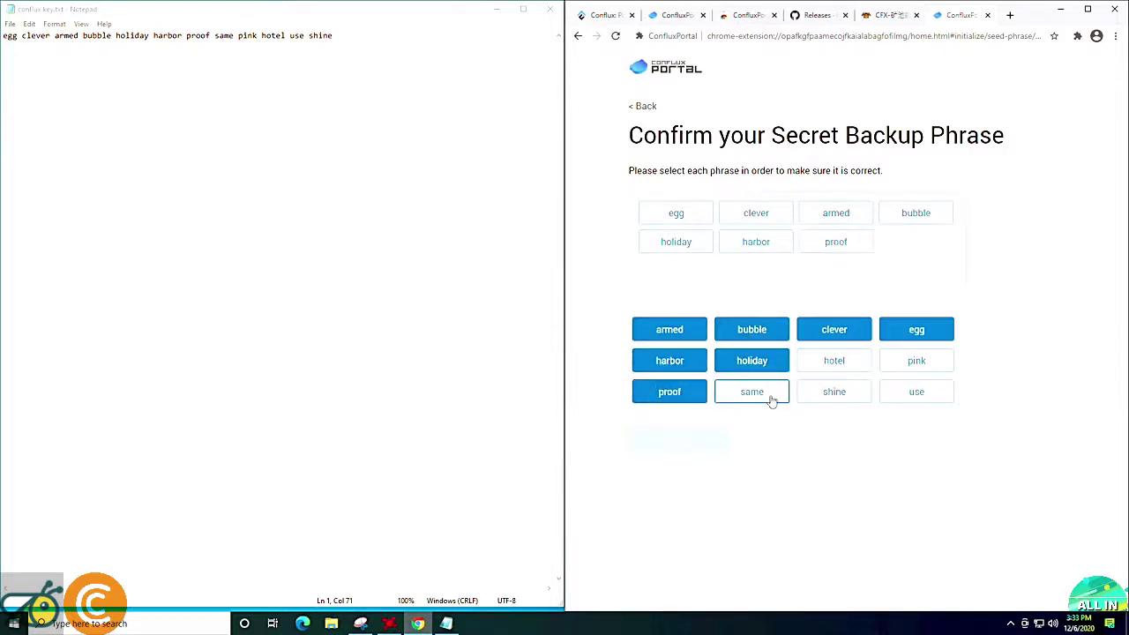
{"action": "left_click", "coordinate": [770, 399]}
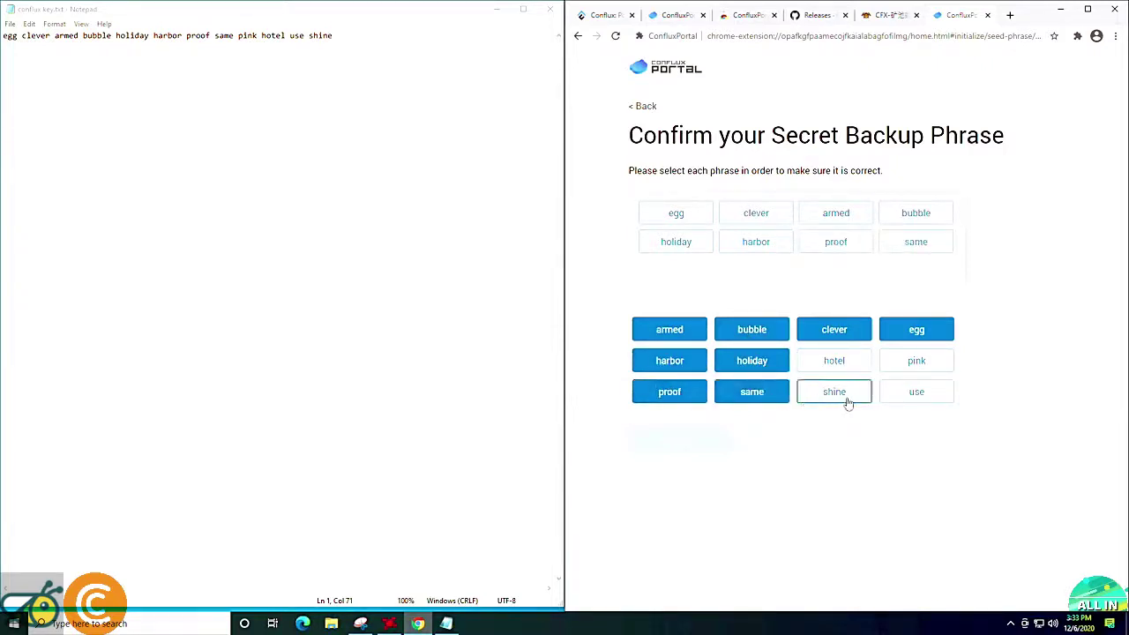
{"action": "left_click", "coordinate": [904, 369]}
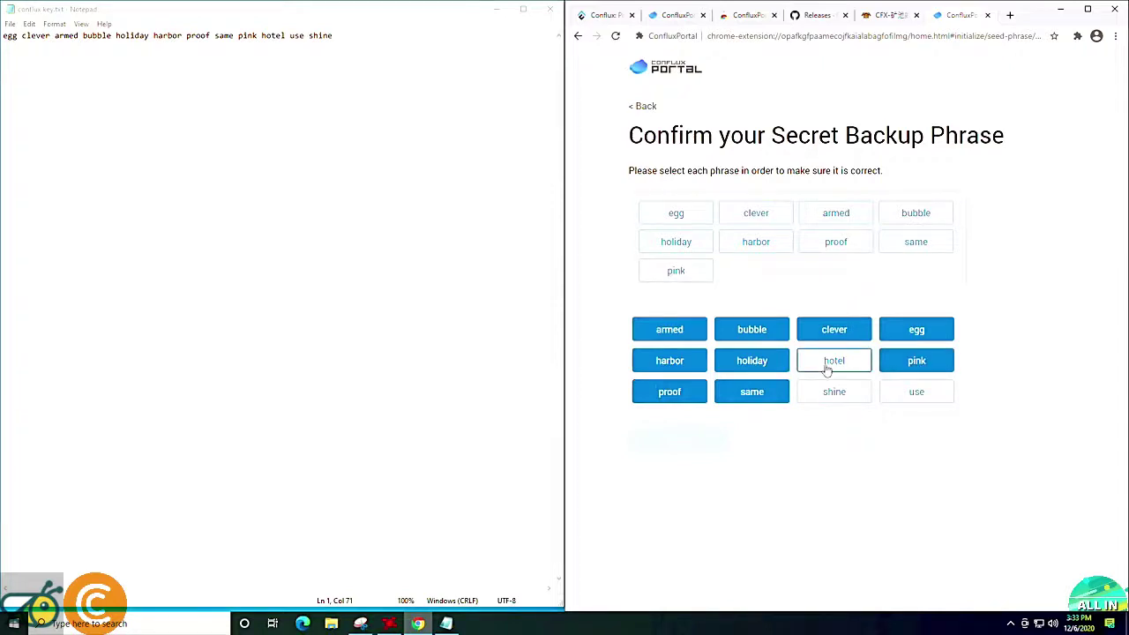
{"action": "left_click", "coordinate": [828, 369]}
{"action": "left_click", "coordinate": [884, 394]}
{"action": "left_click", "coordinate": [833, 395]}
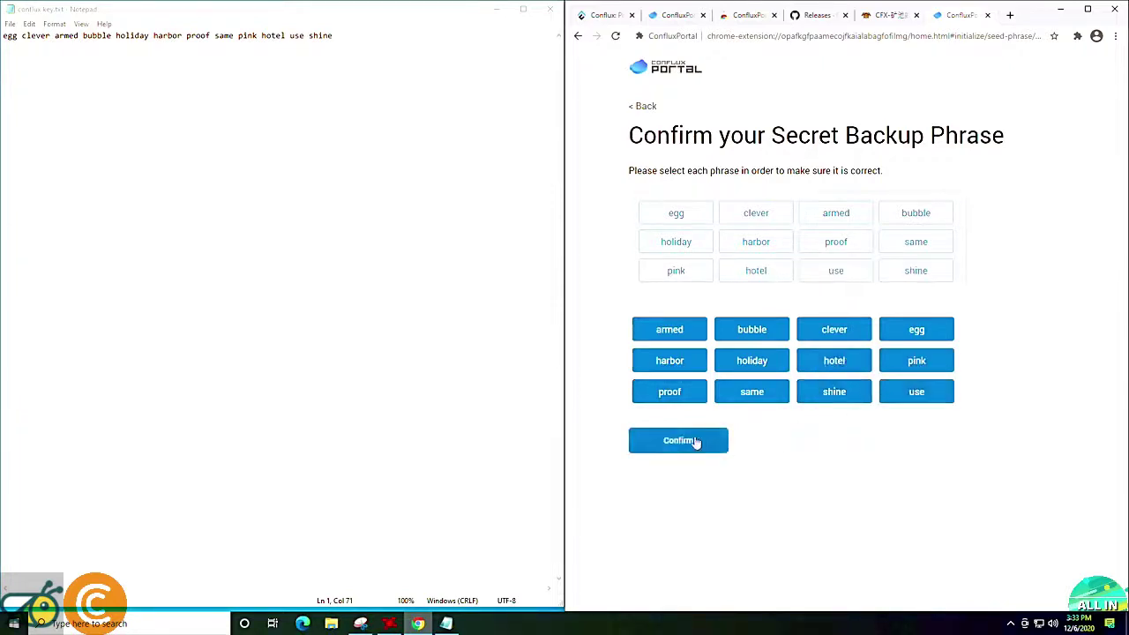
{"action": "left_click", "coordinate": [695, 442]}
{"action": "left_click", "coordinate": [712, 416]}
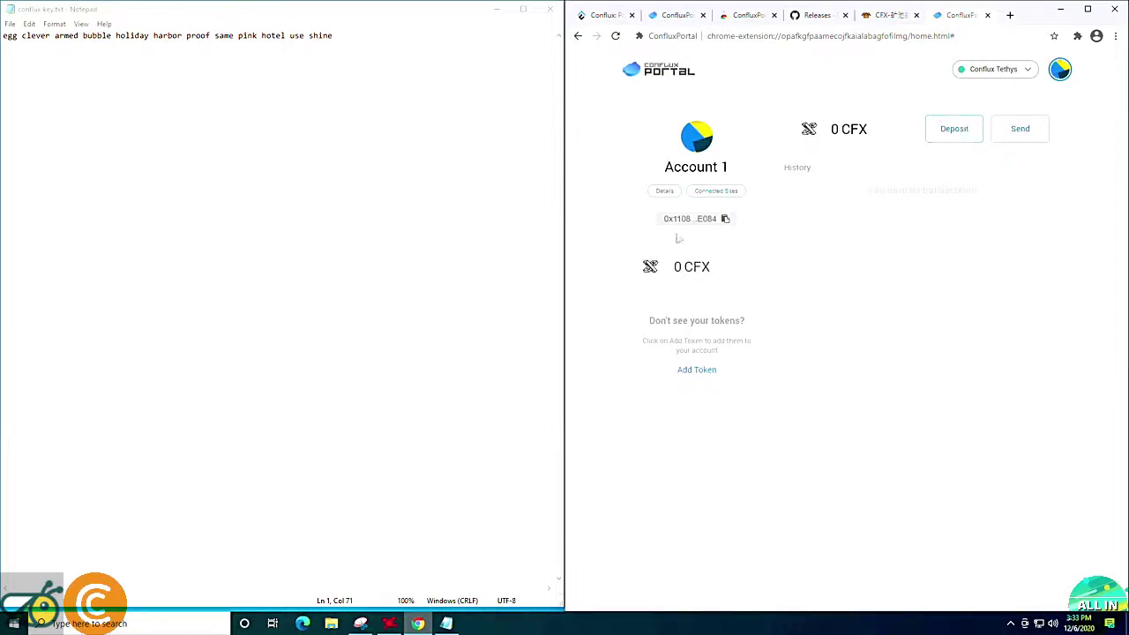
Maximize Chrome and use Deposit > View Account to select Account 1's full address.
{"action": "left_click", "coordinate": [1088, 9]}
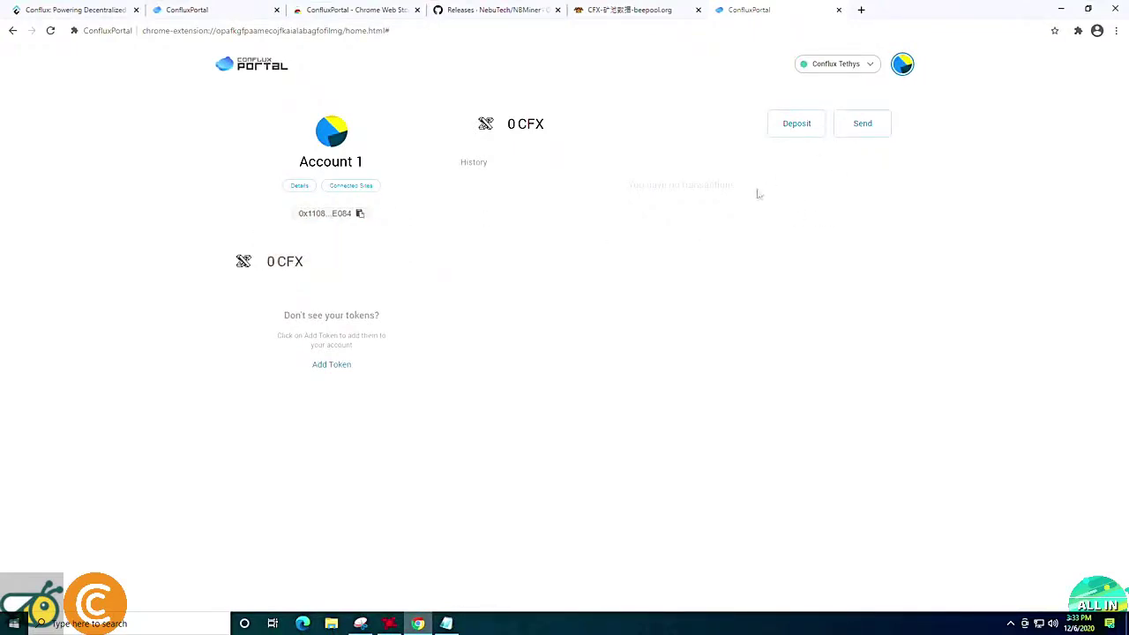
{"action": "left_click", "coordinate": [791, 128]}
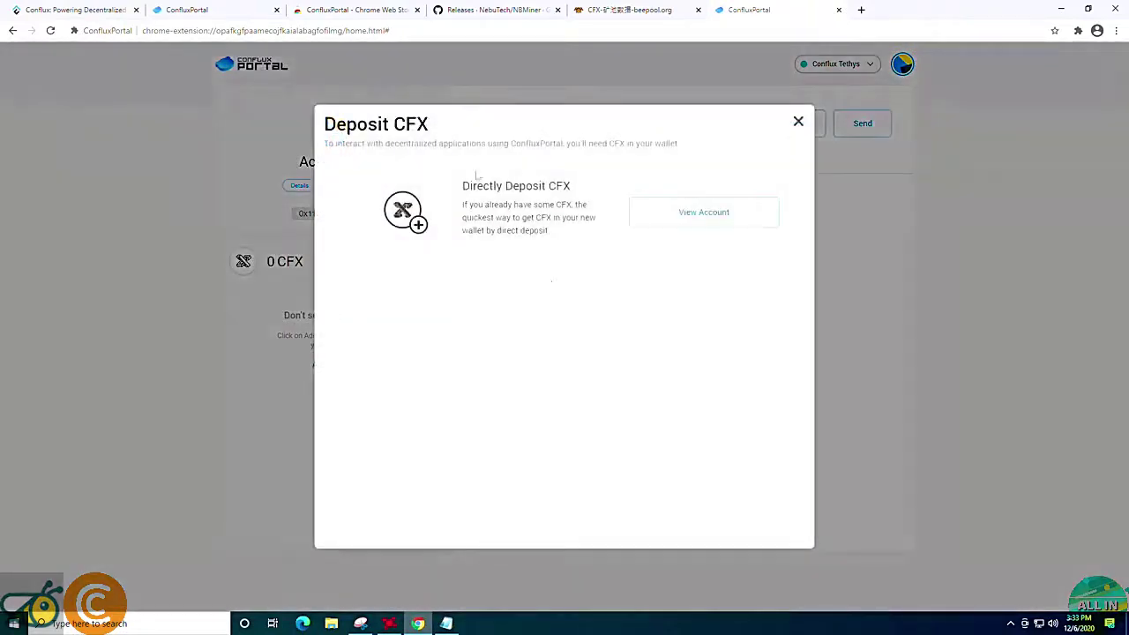
{"action": "left_click", "coordinate": [689, 220]}
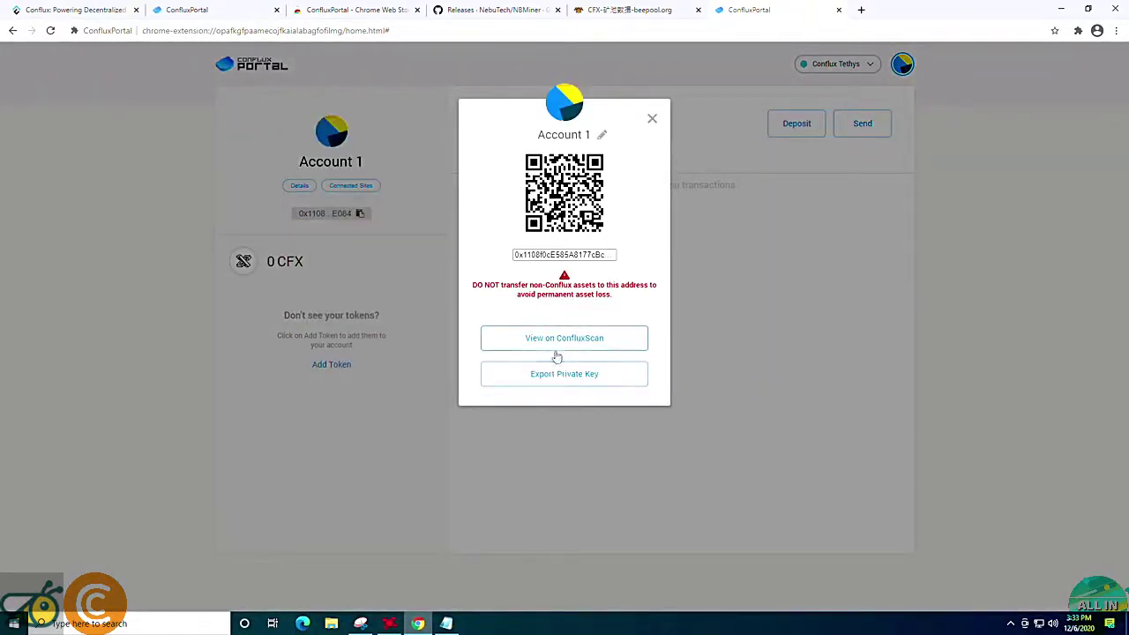
{"action": "left_click", "coordinate": [565, 254]}
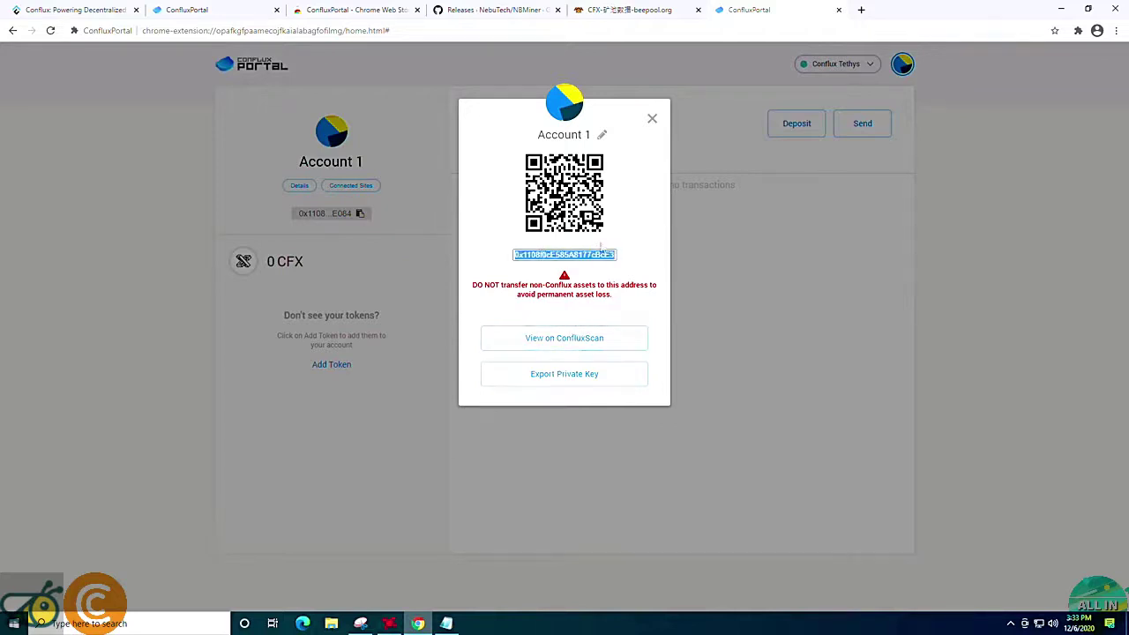
Copy the wallet address, paste it on a new line below the seed phrase, and save conflux key.txt.
{"action": "left_click", "coordinate": [360, 214]}
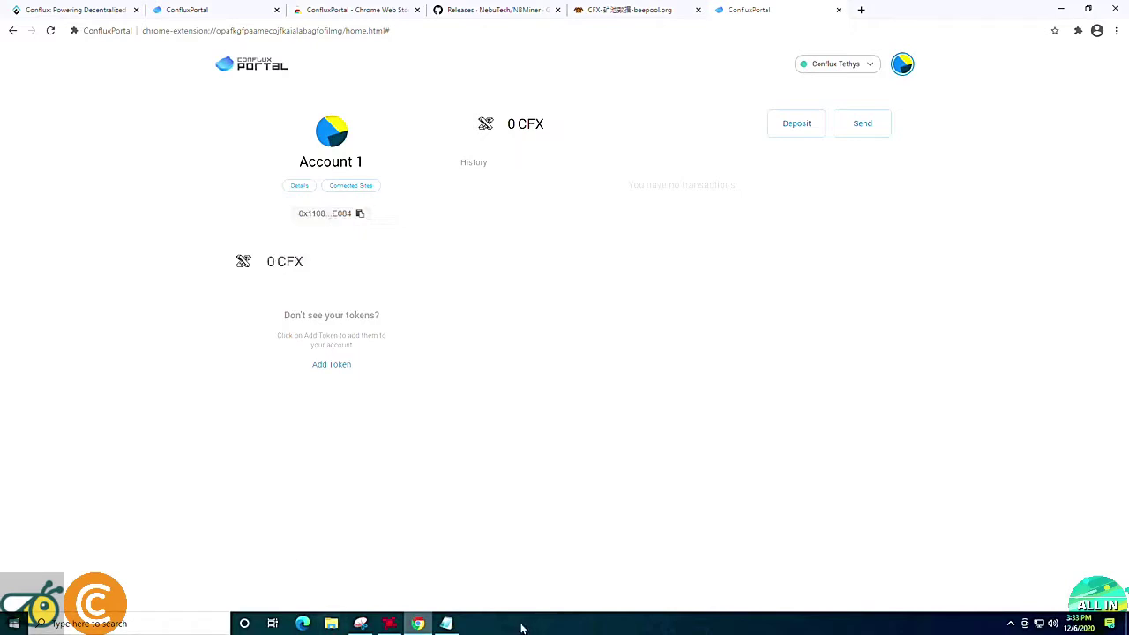
{"action": "left_click", "coordinate": [447, 623]}
{"action": "key", "text": "Return"}
{"action": "key", "text": "Return"}
{"action": "key", "text": "ctrl+v"}
{"action": "left_click_drag", "start_coordinate": [192, 12], "coordinate": [515, 12]}
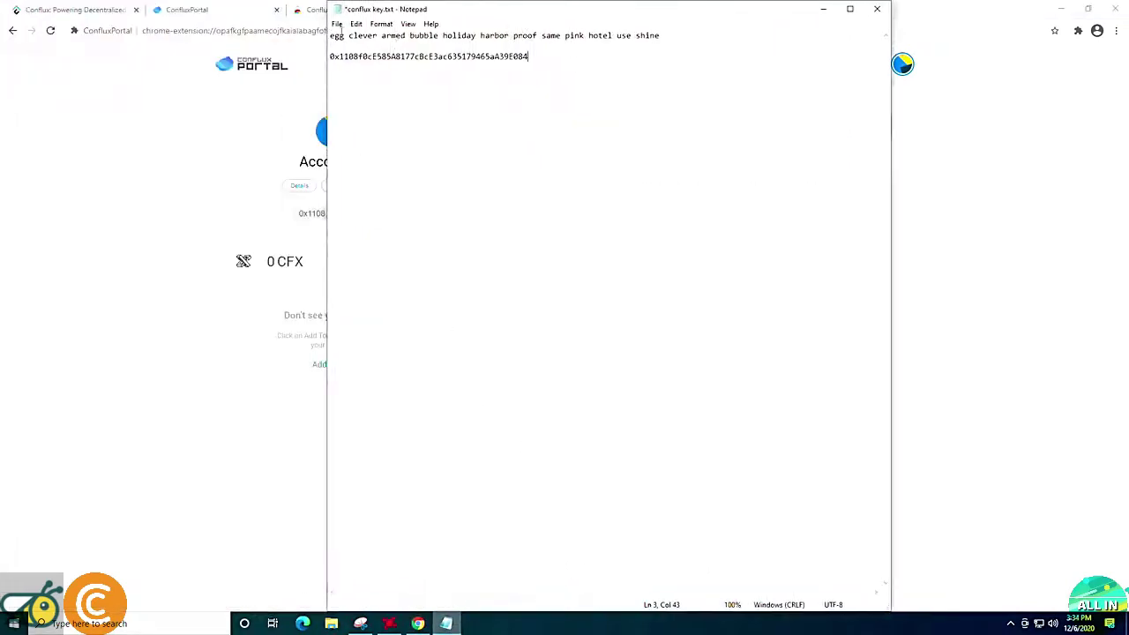
{"action": "left_click", "coordinate": [337, 24]}
{"action": "left_click", "coordinate": [355, 77]}
{"action": "left_click_drag", "start_coordinate": [677, 40], "coordinate": [329, 37]}
{"action": "left_click", "coordinate": [489, 106]}
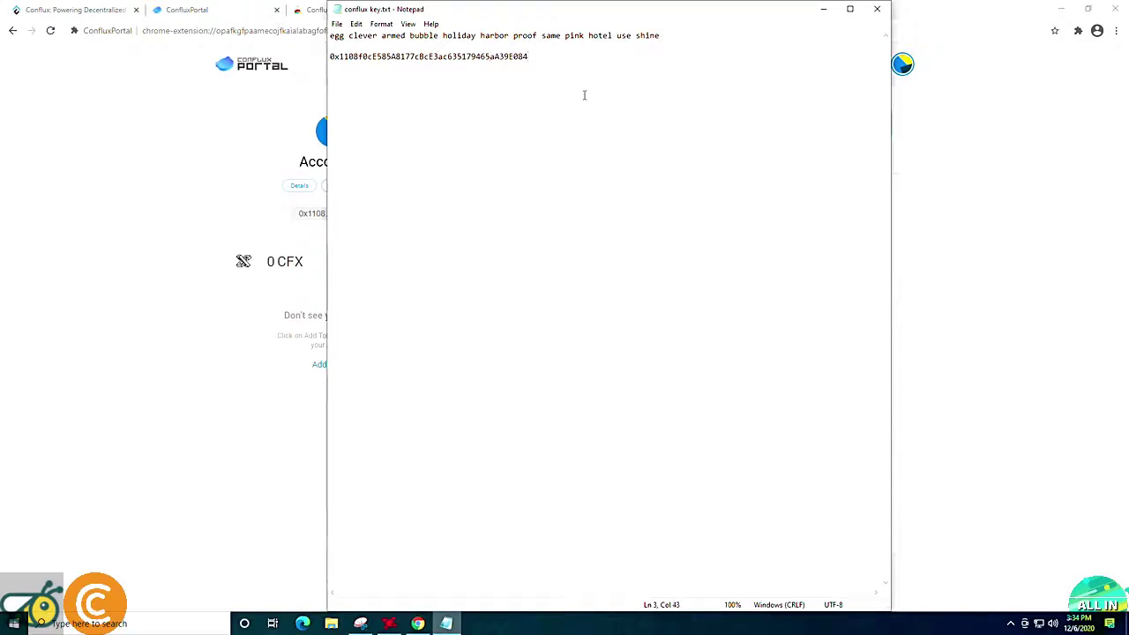
{"action": "left_click_drag", "start_coordinate": [471, 13], "coordinate": [381, 95]}
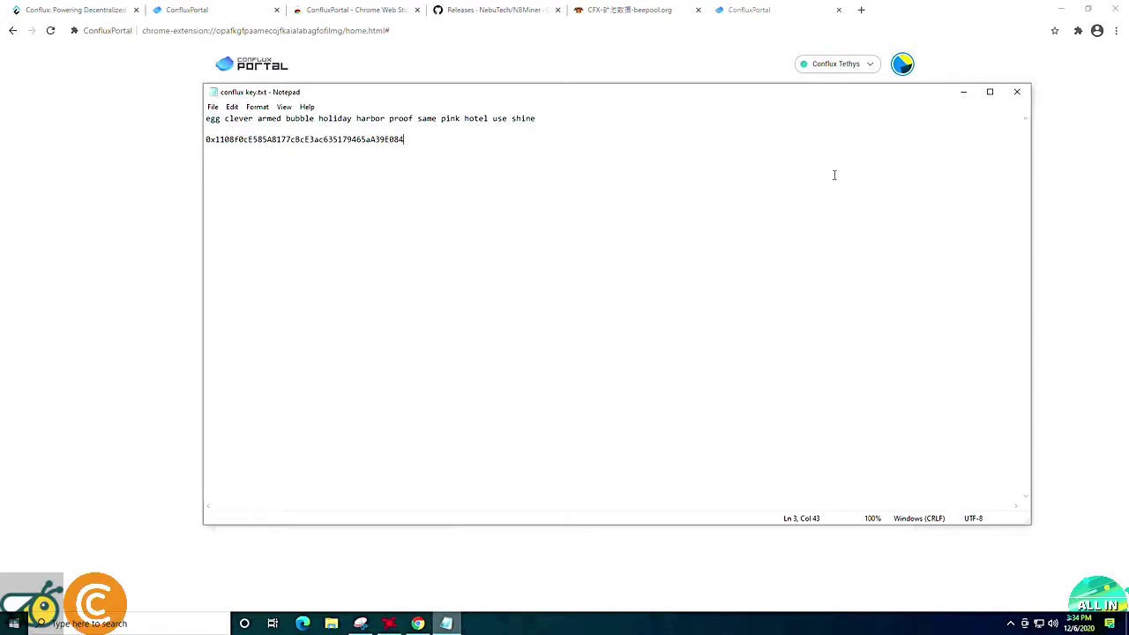
In a new tab, search Google for 'mxc crypto' and open the mxc.com exchange homepage.
{"action": "left_click", "coordinate": [962, 91]}
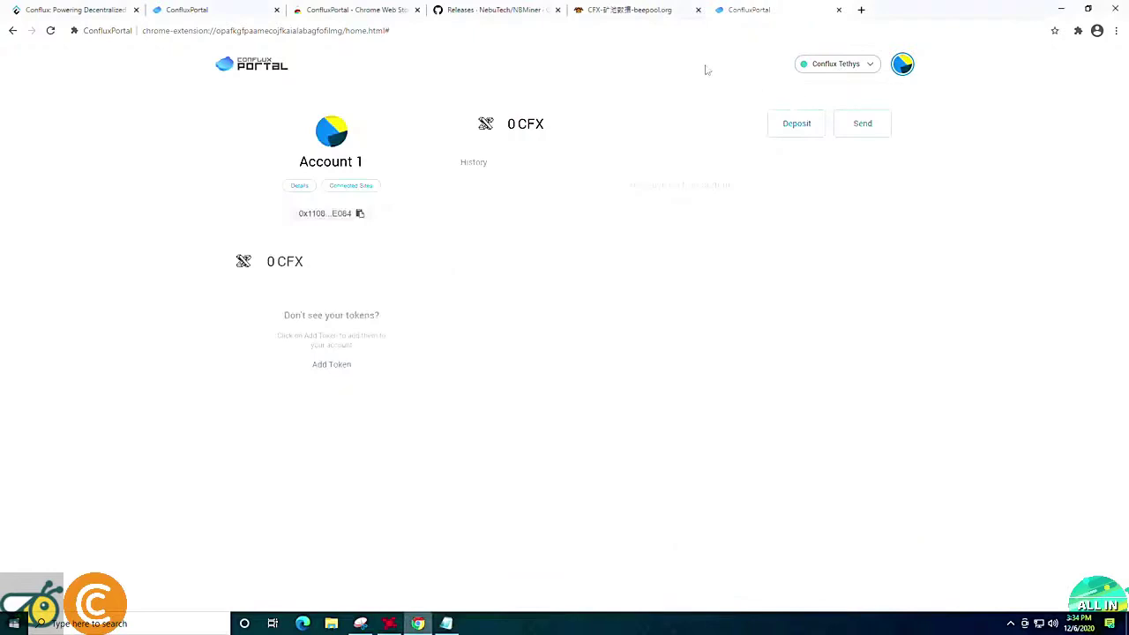
{"action": "left_click", "coordinate": [624, 10]}
{"action": "left_click", "coordinate": [861, 10]}
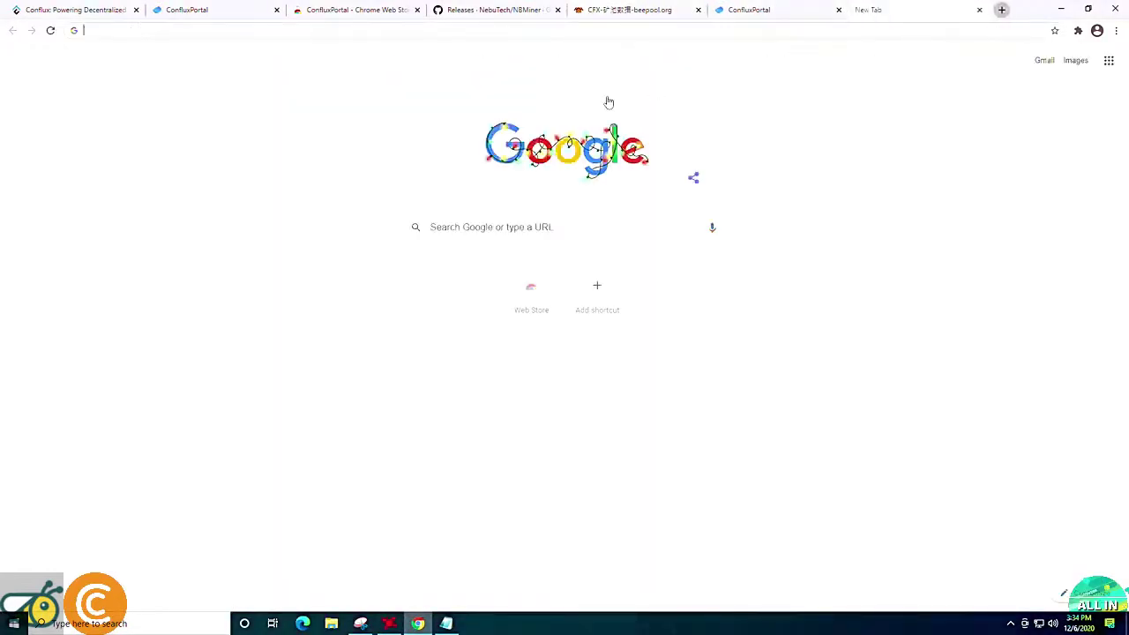
{"action": "type", "text": "mxc"}
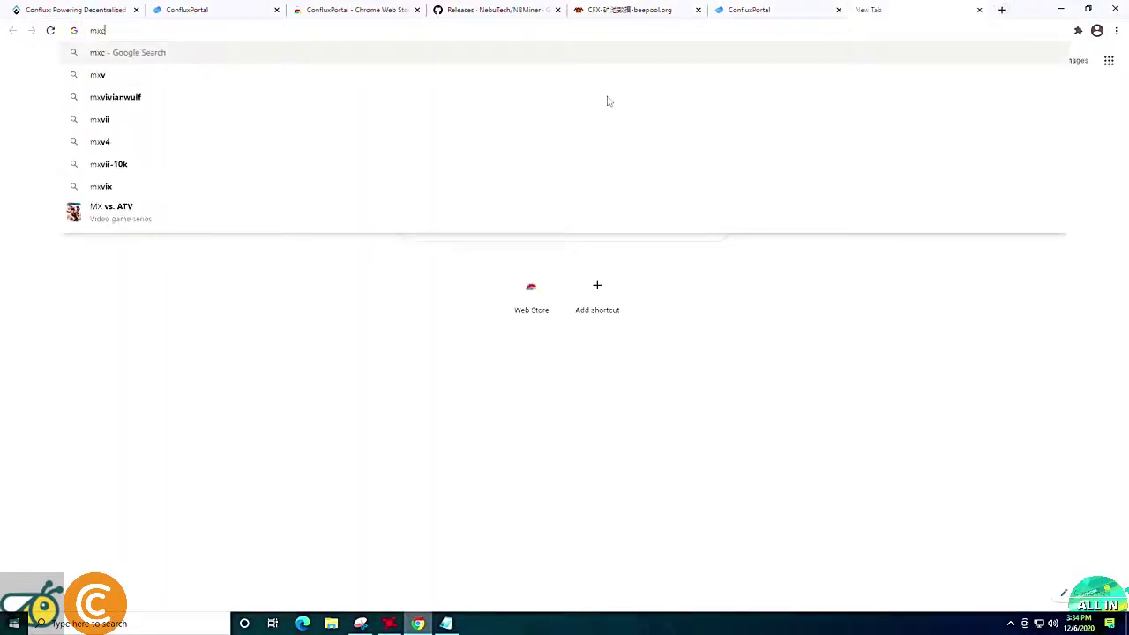
{"action": "type", "text": " crypt"}
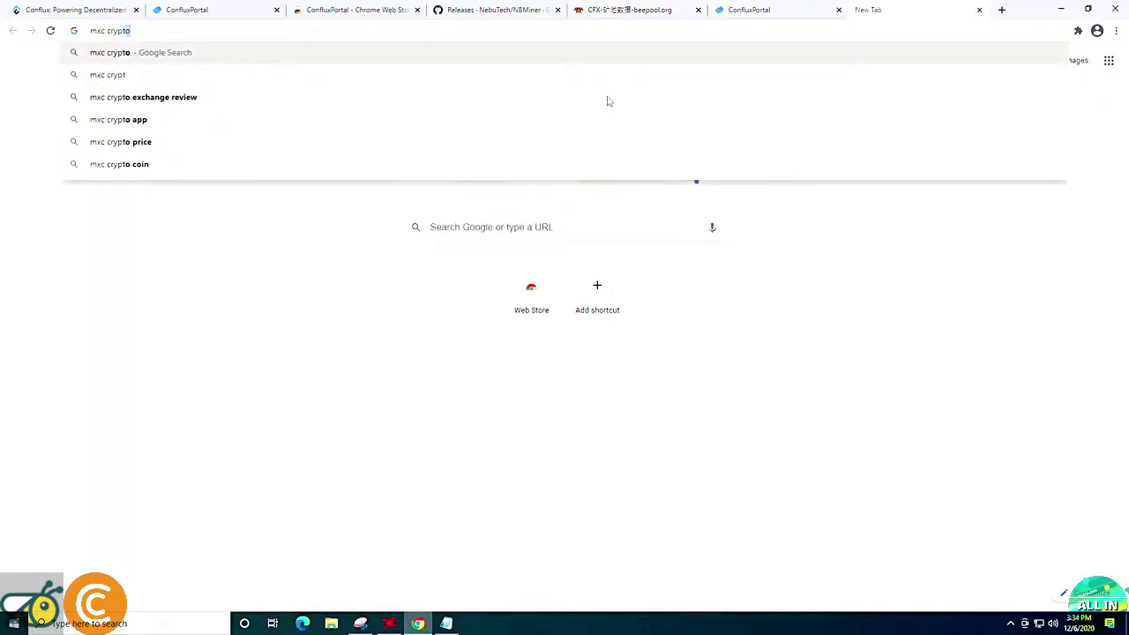
{"action": "key", "text": "Return"}
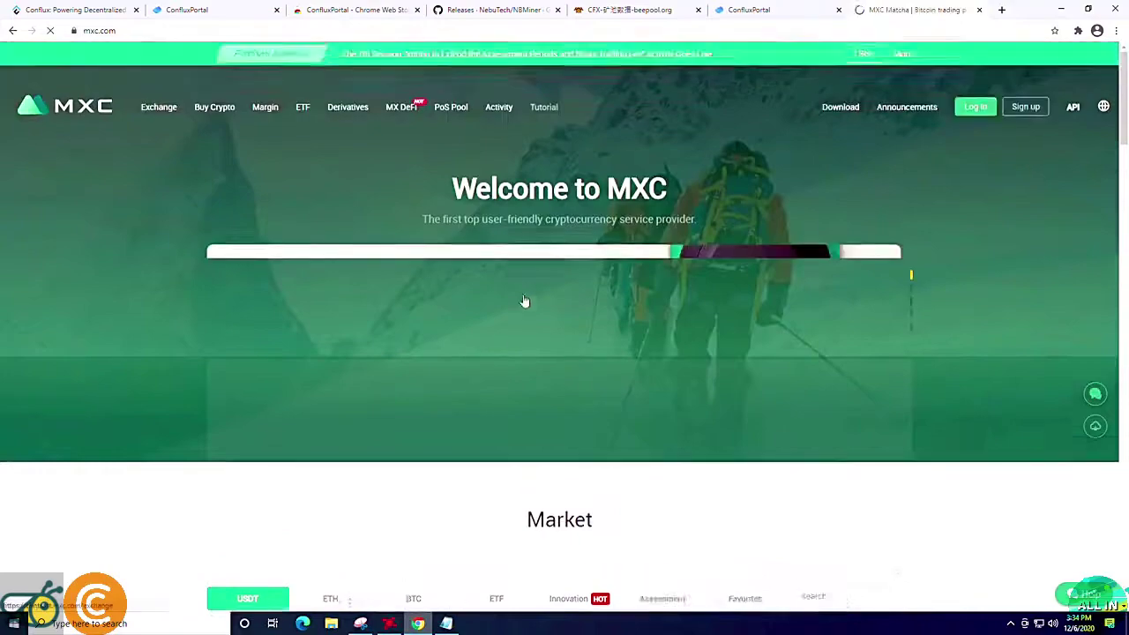
{"action": "scroll", "coordinate": [530, 326], "scroll_direction": "down", "scroll_amount": 4}
{"action": "scroll", "coordinate": [540, 349], "scroll_direction": "down", "scroll_amount": 5}
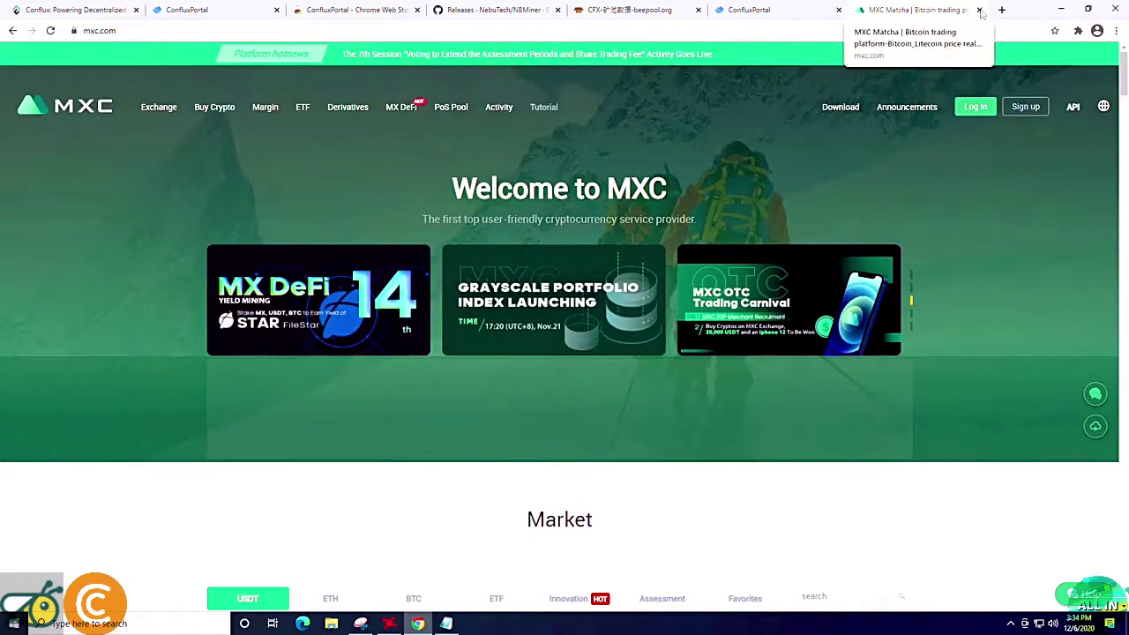
Close the MXC tab, restore and re-maximize Chrome, and switch to the ConfluxPortal Web Store tab.
{"action": "left_click", "coordinate": [980, 11]}
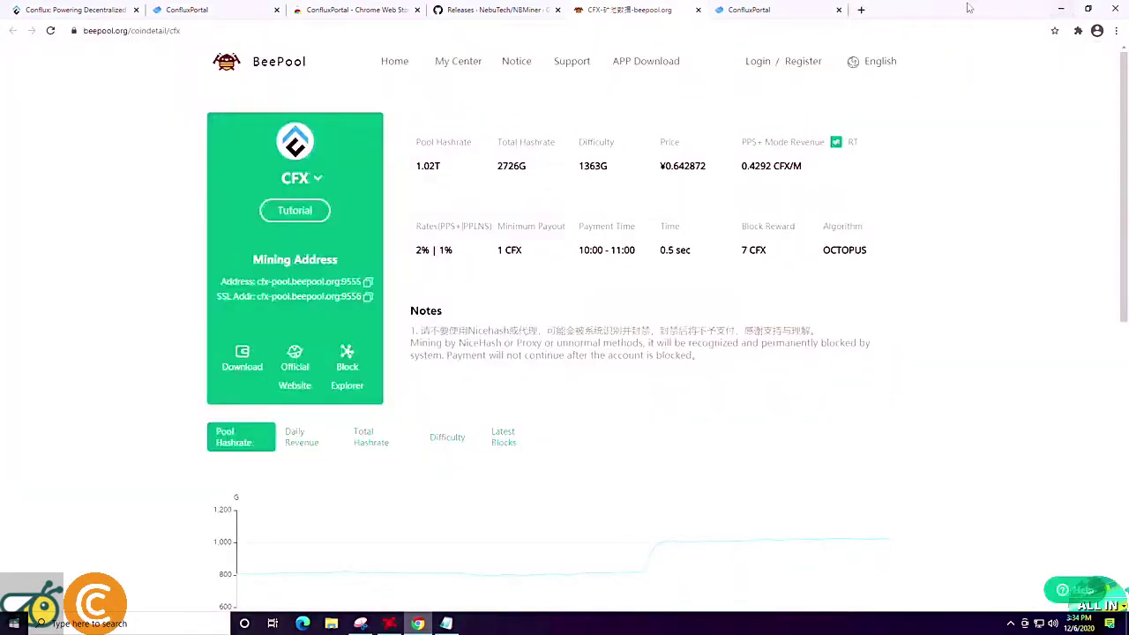
{"action": "left_click_drag", "start_coordinate": [968, 9], "coordinate": [694, 21]}
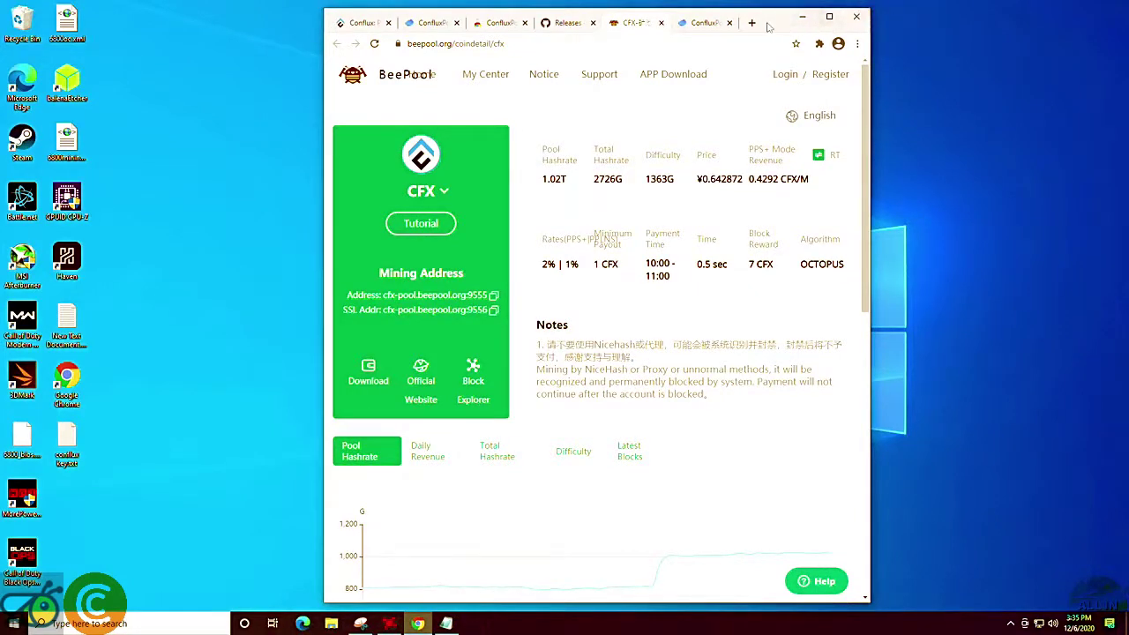
{"action": "mouse_move", "coordinate": [769, 27]}
{"action": "left_mouse_down"}
{"action": "mouse_move", "coordinate": [810, 25]}
{"action": "mouse_move", "coordinate": [782, 24]}
{"action": "left_mouse_up"}
{"action": "left_click", "coordinate": [832, 18]}
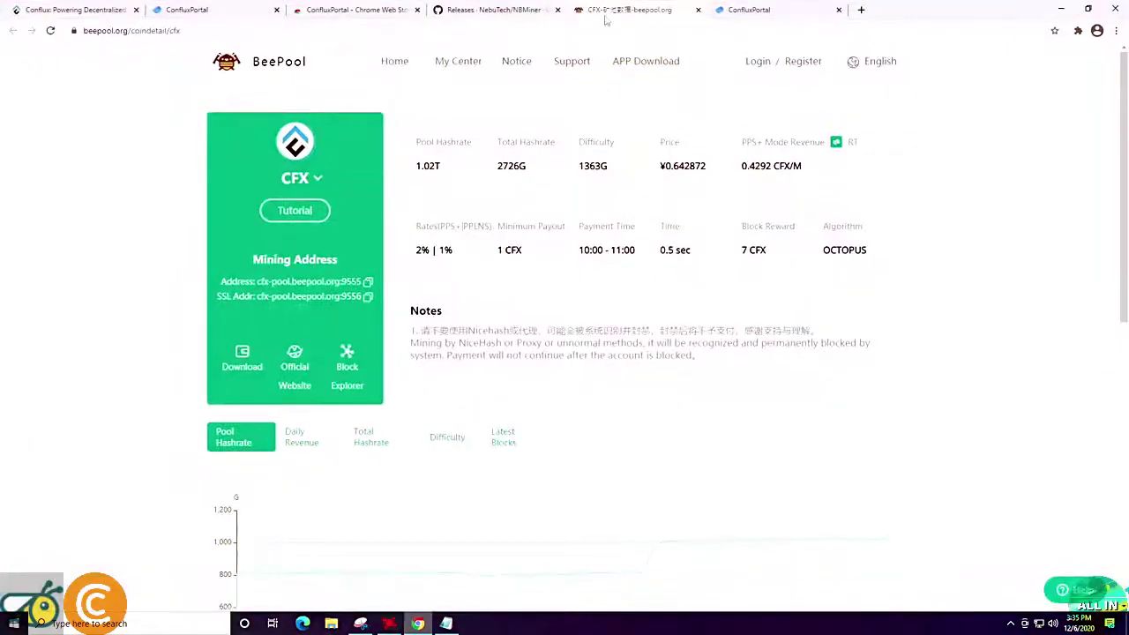
{"action": "left_click", "coordinate": [352, 9]}
Close the Web Store tab and download the 31.7 MB NBMiner_34.5_Win.zip from the v34.5 Assets.
{"action": "left_click", "coordinate": [417, 10]}
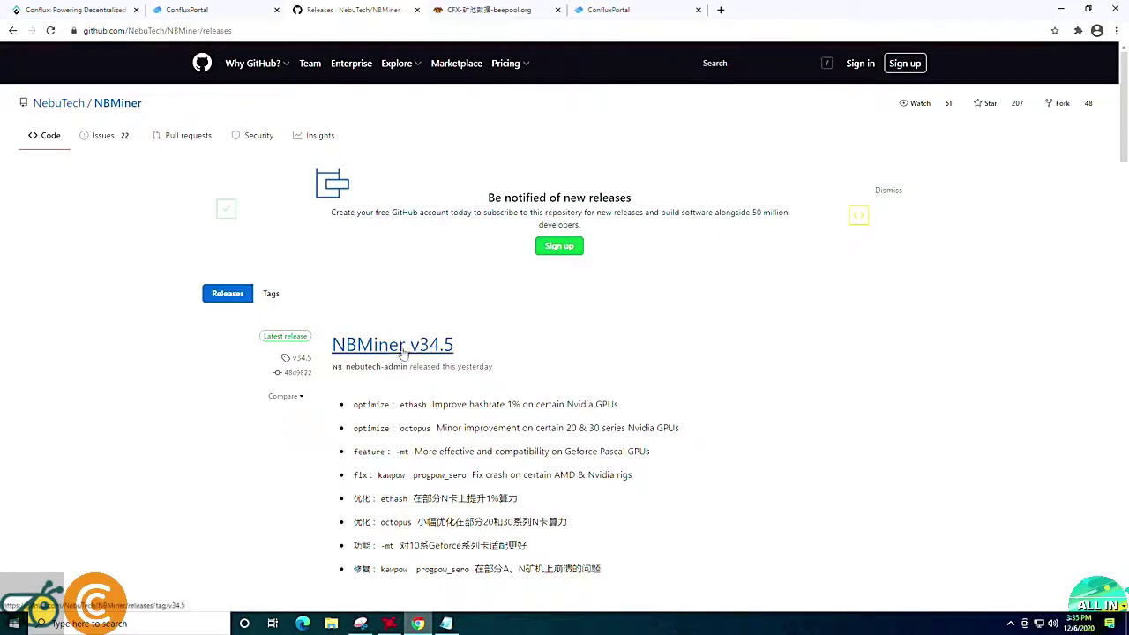
{"action": "scroll", "coordinate": [404, 353], "scroll_direction": "down", "scroll_amount": 3}
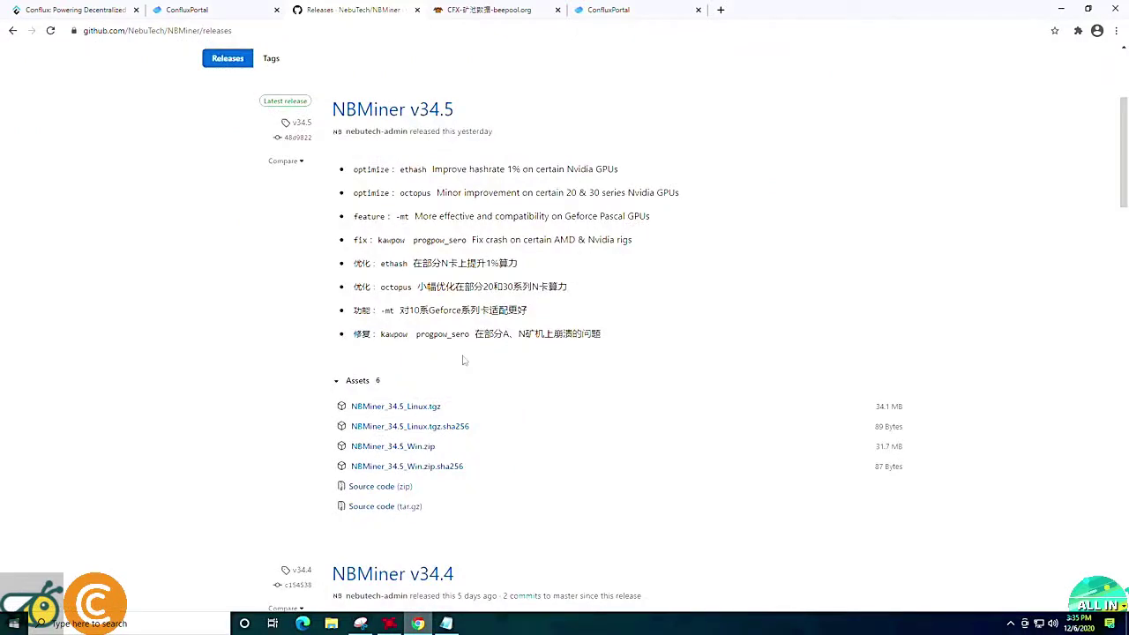
{"action": "scroll", "coordinate": [463, 360], "scroll_direction": "down", "scroll_amount": 1}
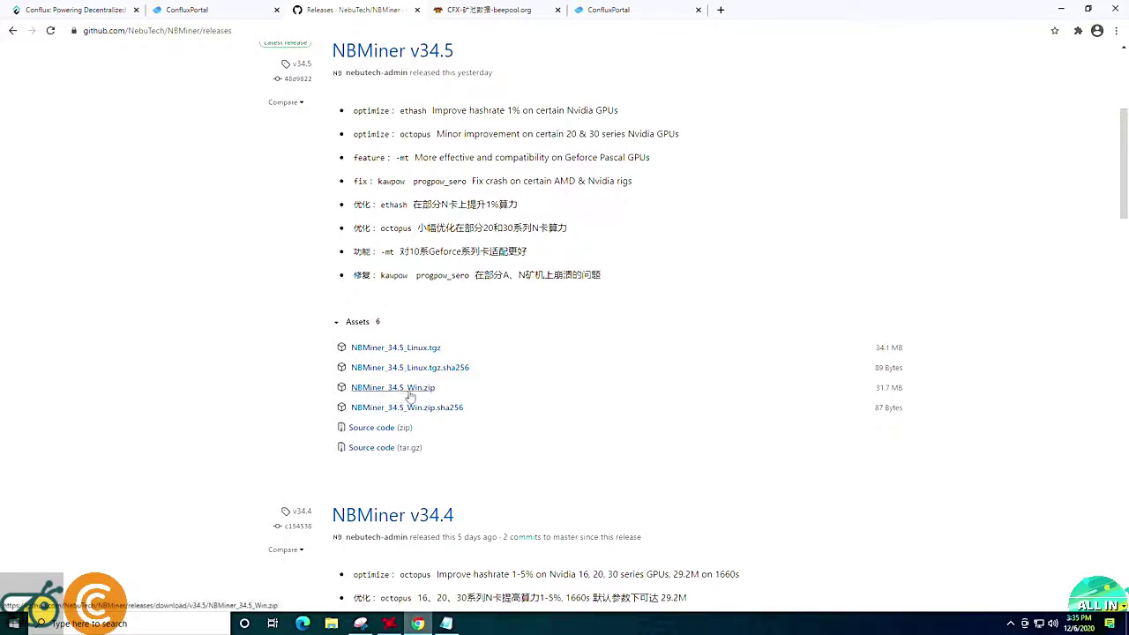
{"action": "left_click", "coordinate": [415, 396]}
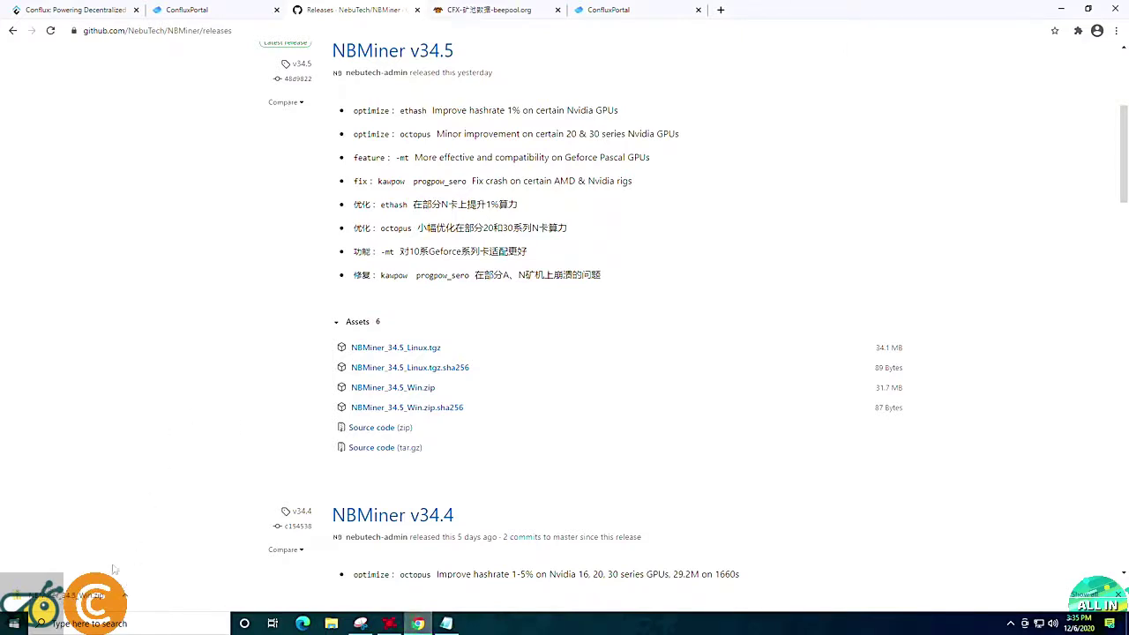
{"action": "left_click", "coordinate": [127, 598]}
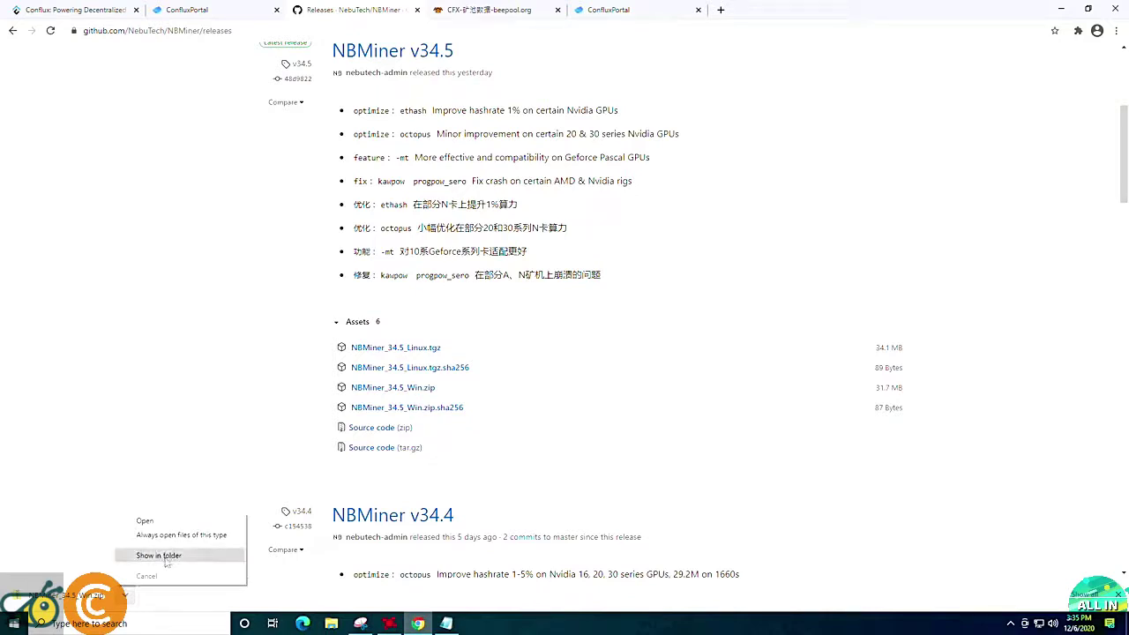
Extract NBMiner_34.5_Win.zip in Downloads into the suggested NBMiner_34.5_Win folder.
{"action": "left_click", "coordinate": [158, 555]}
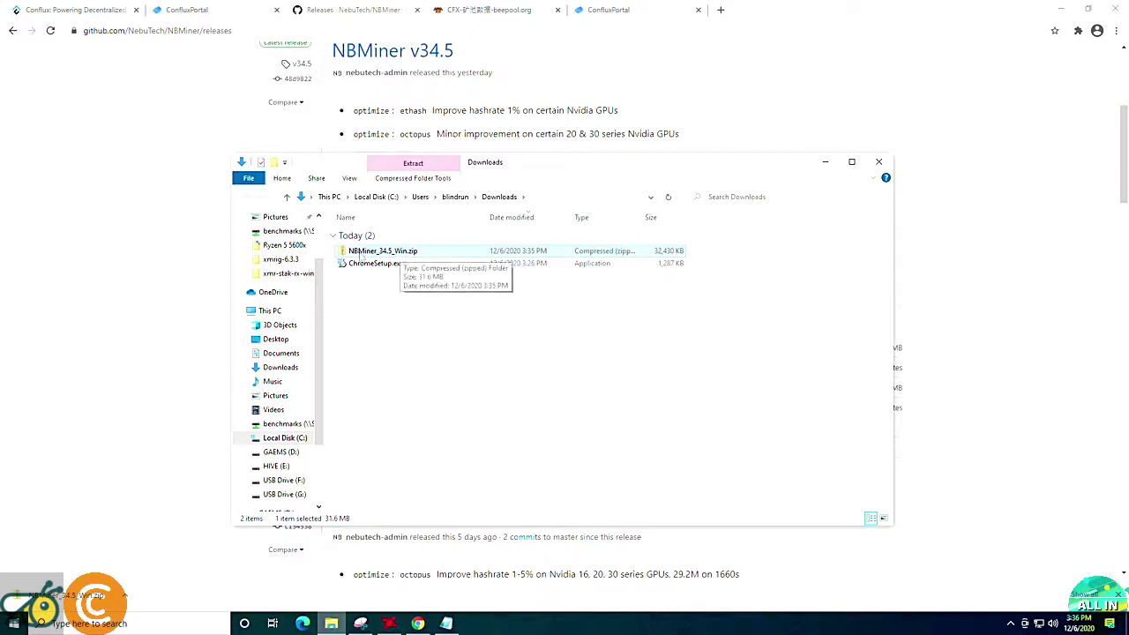
{"action": "right_click", "coordinate": [402, 257]}
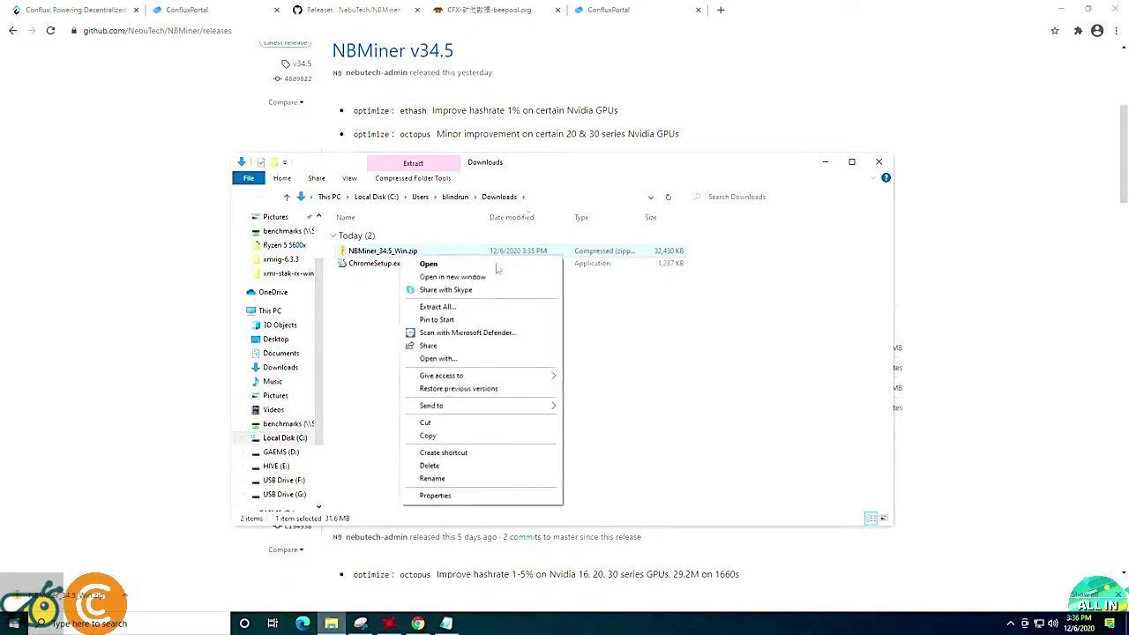
{"action": "left_click", "coordinate": [435, 308]}
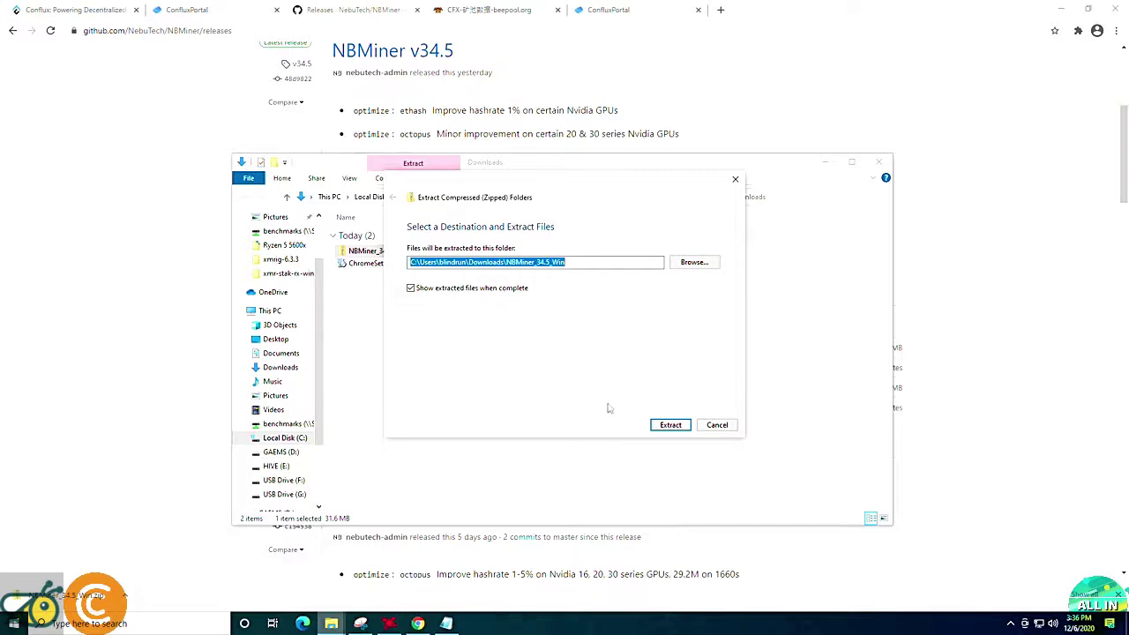
{"action": "left_click", "coordinate": [670, 425]}
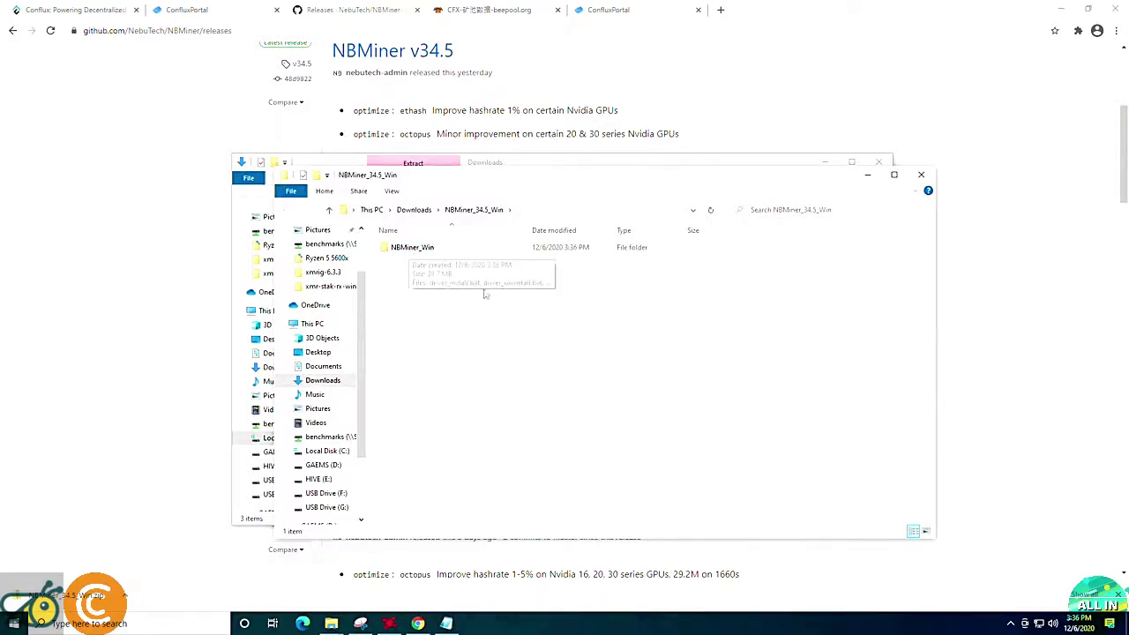
Open the NBMiner_Win folder and select start_conflux.bat.
{"action": "double_click", "coordinate": [415, 224]}
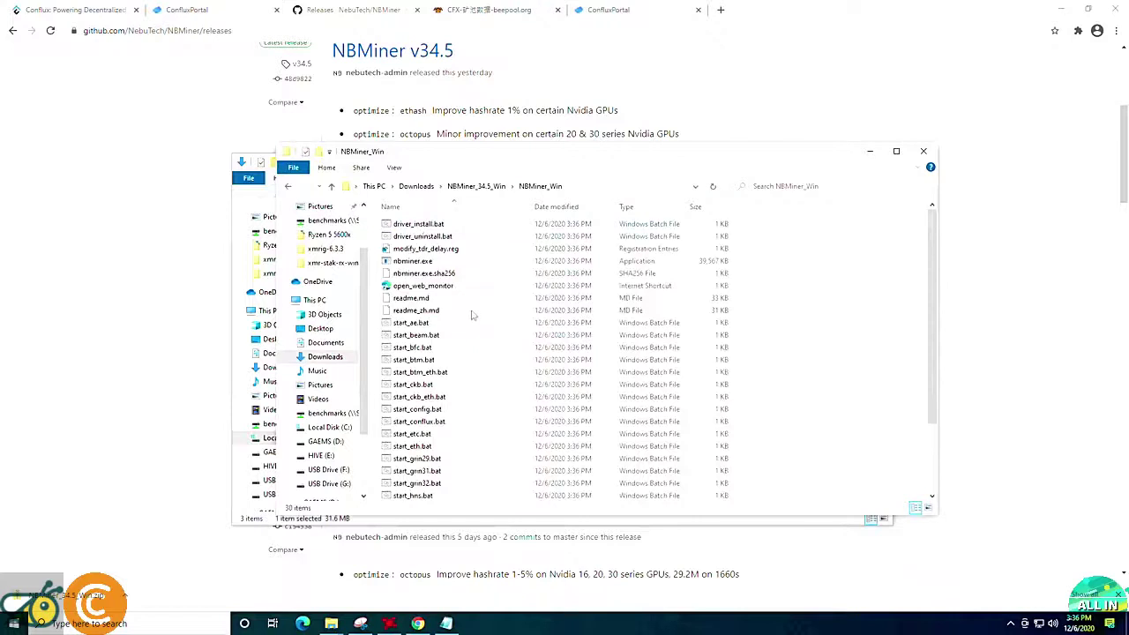
{"action": "scroll", "coordinate": [468, 334], "scroll_direction": "down", "scroll_amount": 1}
{"action": "scroll", "coordinate": [468, 334], "scroll_direction": "down", "scroll_amount": 2}
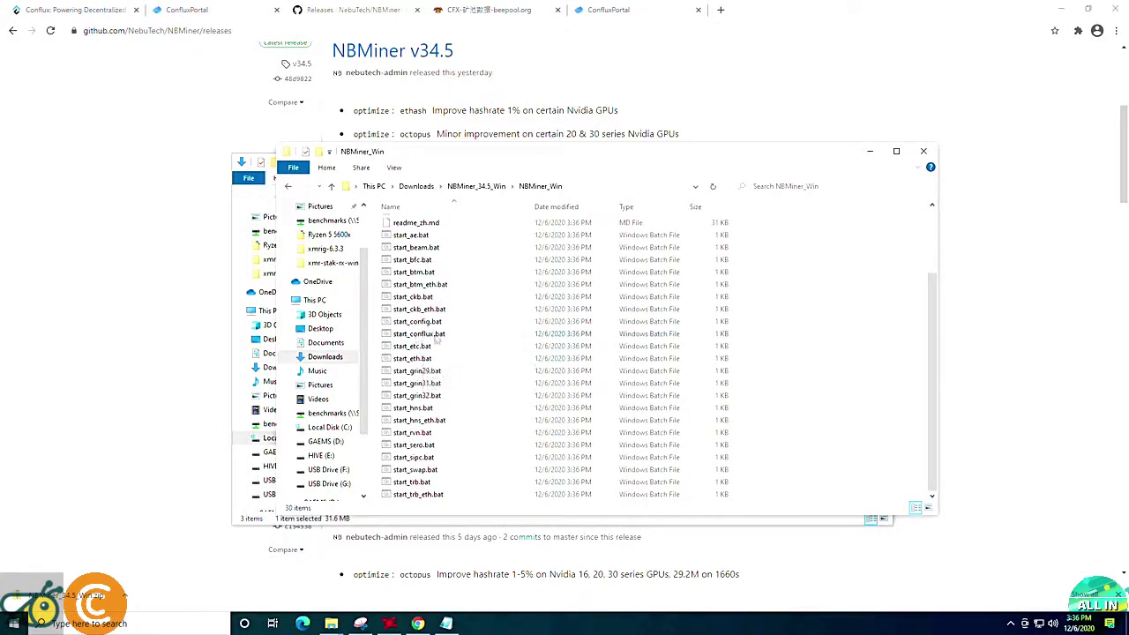
{"action": "left_click", "coordinate": [432, 337]}
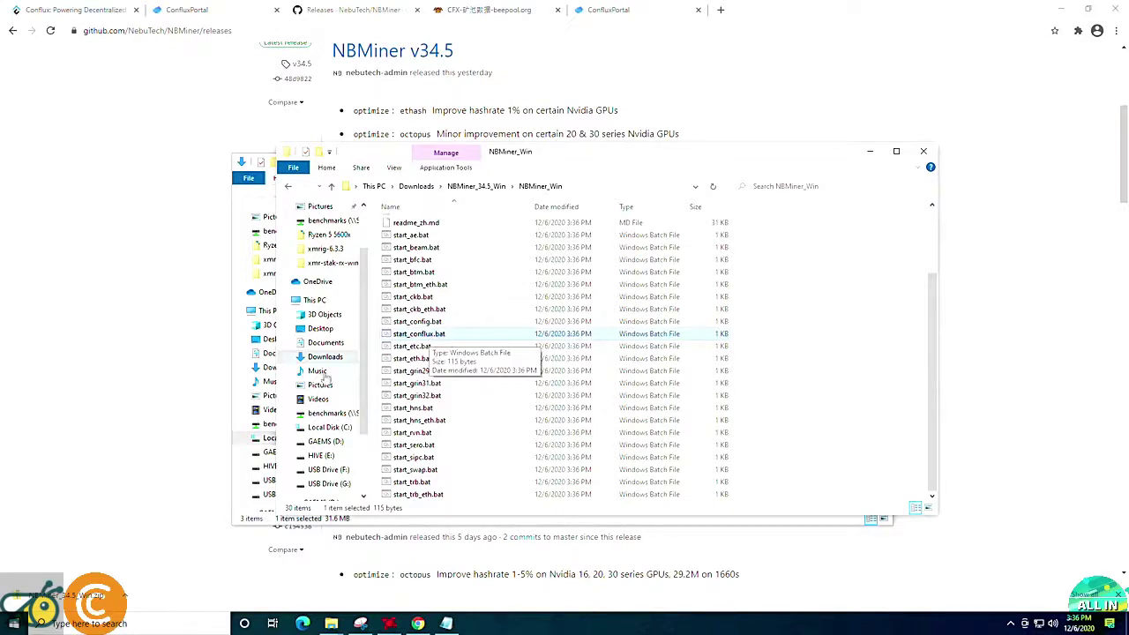
Turn on 'Show hidden files, folders, and drives' in File Explorer Options.
{"action": "left_click", "coordinate": [157, 623]}
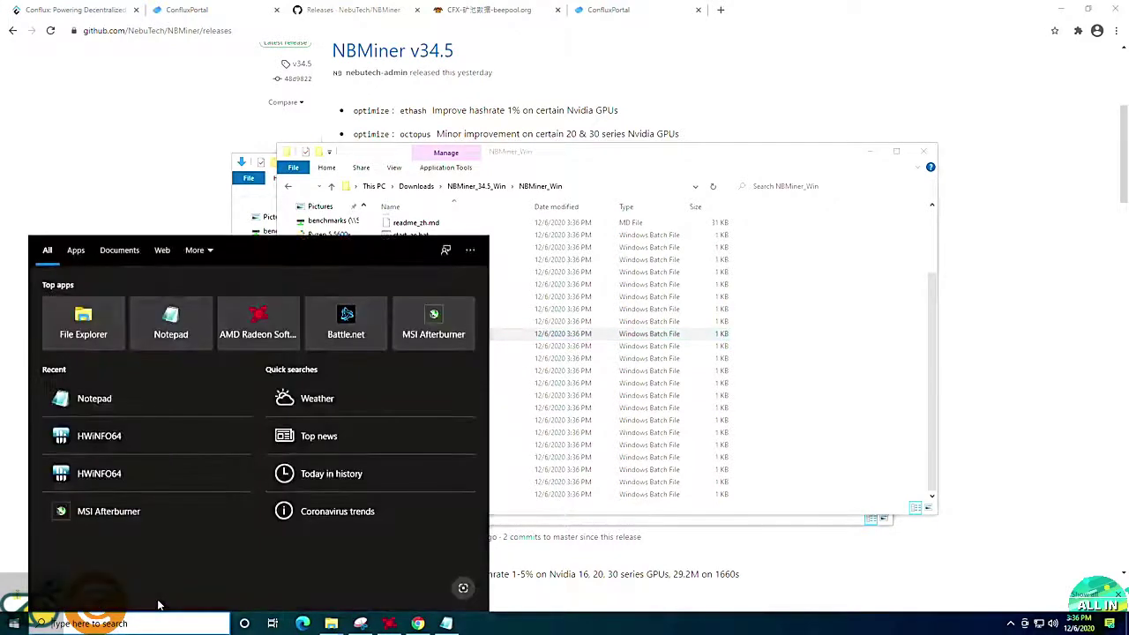
{"action": "type", "text": "fil"}
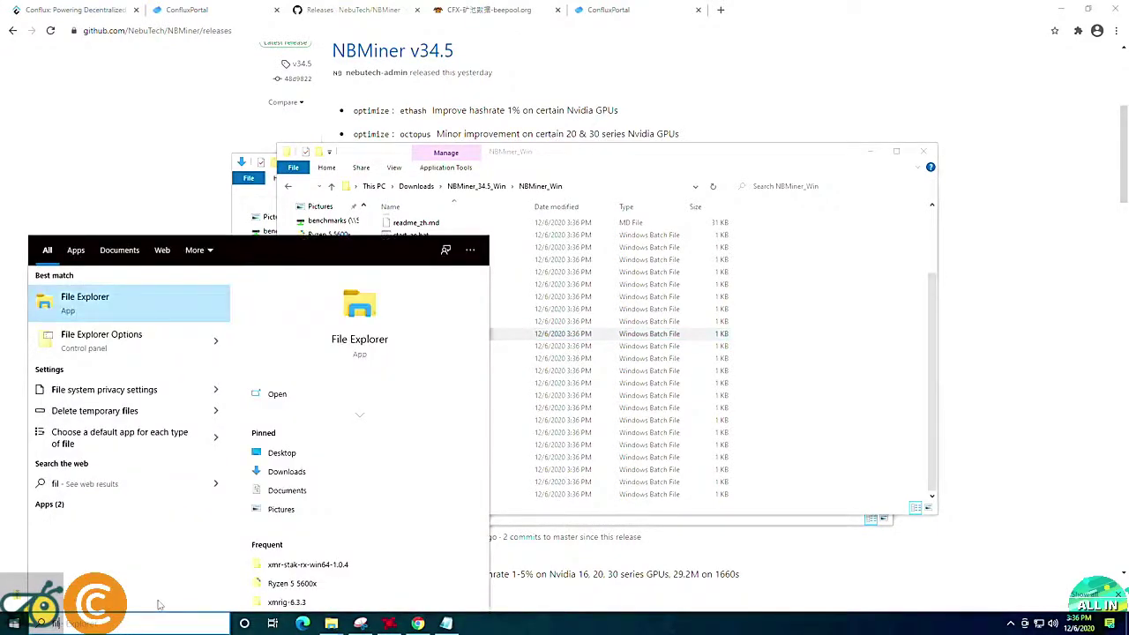
{"action": "type", "text": "e"}
{"action": "left_click", "coordinate": [97, 339]}
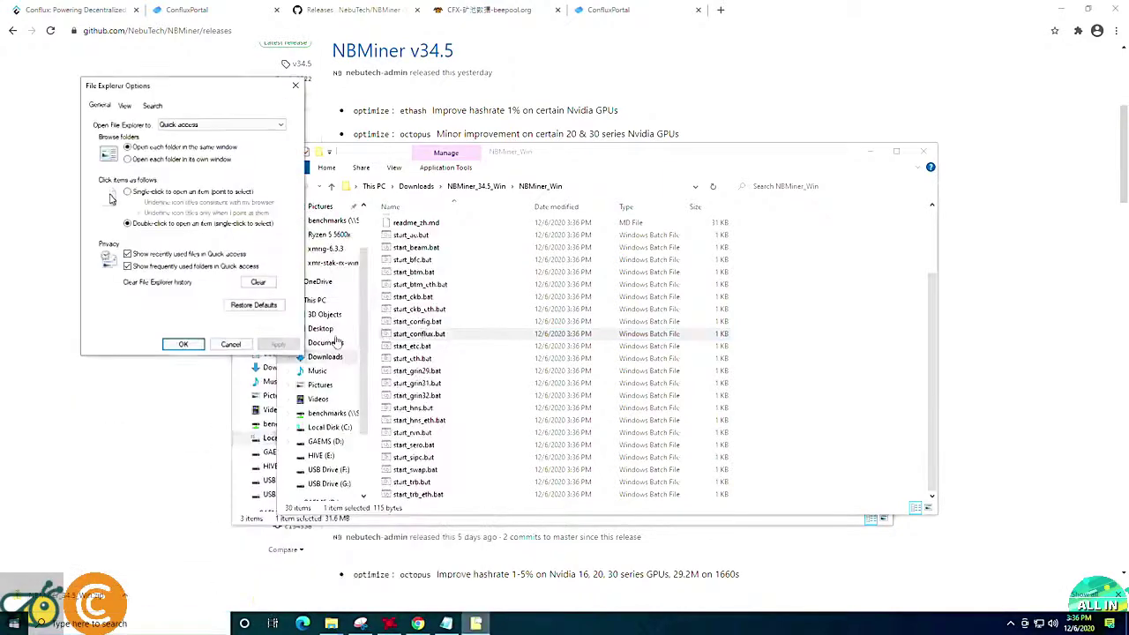
{"action": "left_click_drag", "start_coordinate": [179, 91], "coordinate": [488, 159]}
{"action": "left_click", "coordinate": [433, 174]}
{"action": "left_click", "coordinate": [473, 310]}
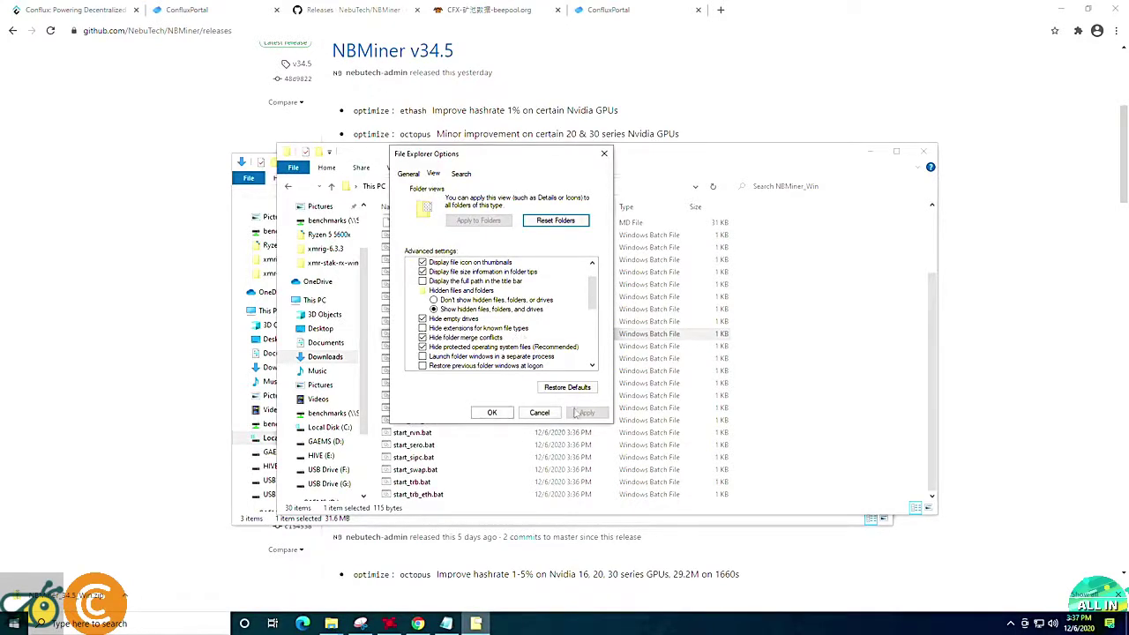
{"action": "left_click", "coordinate": [493, 413]}
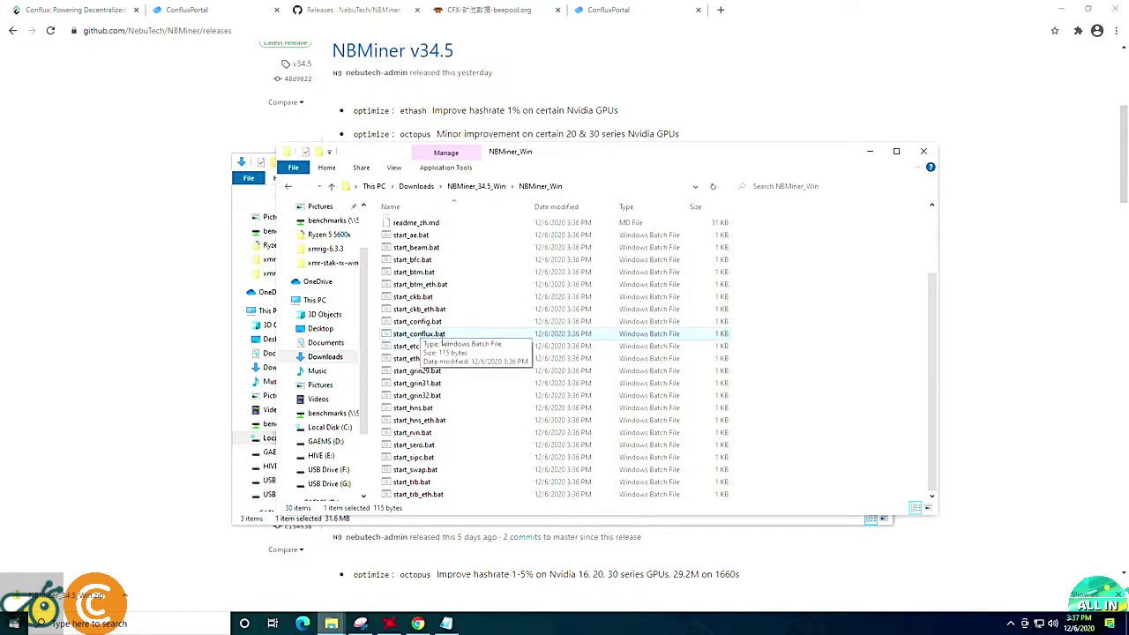
{"action": "right_click", "coordinate": [801, 355]}
{"action": "left_click", "coordinate": [779, 284]}
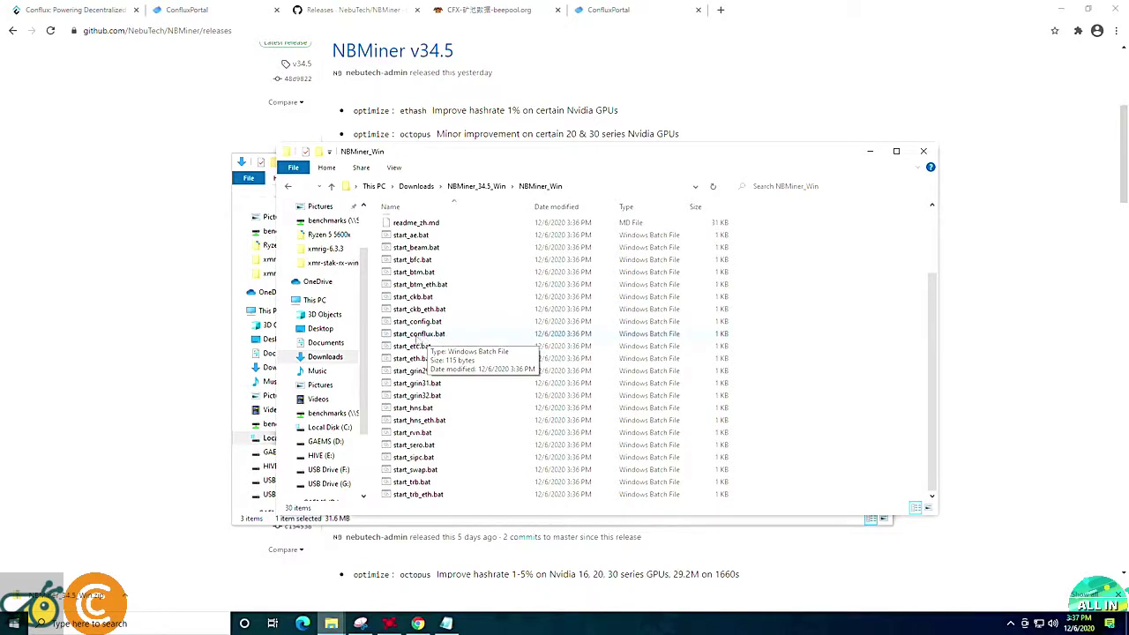
Open start_conflux.bat in Notepad, allowing the unrecognized script to run anyway.
{"action": "right_click", "coordinate": [420, 339]}
{"action": "left_click", "coordinate": [455, 355]}
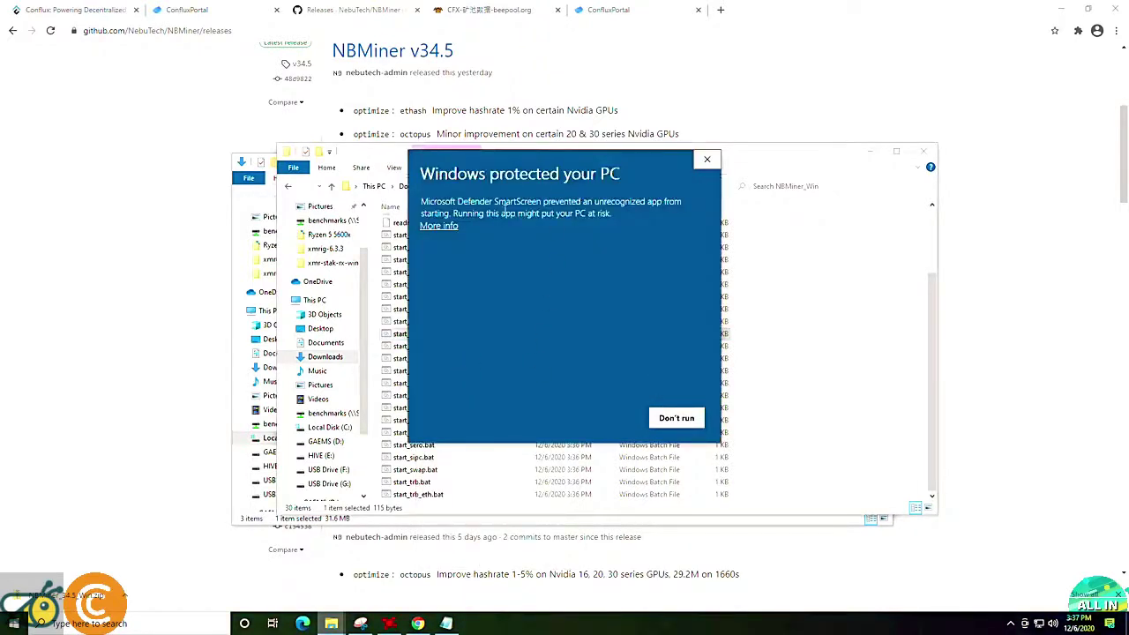
{"action": "left_click", "coordinate": [440, 227]}
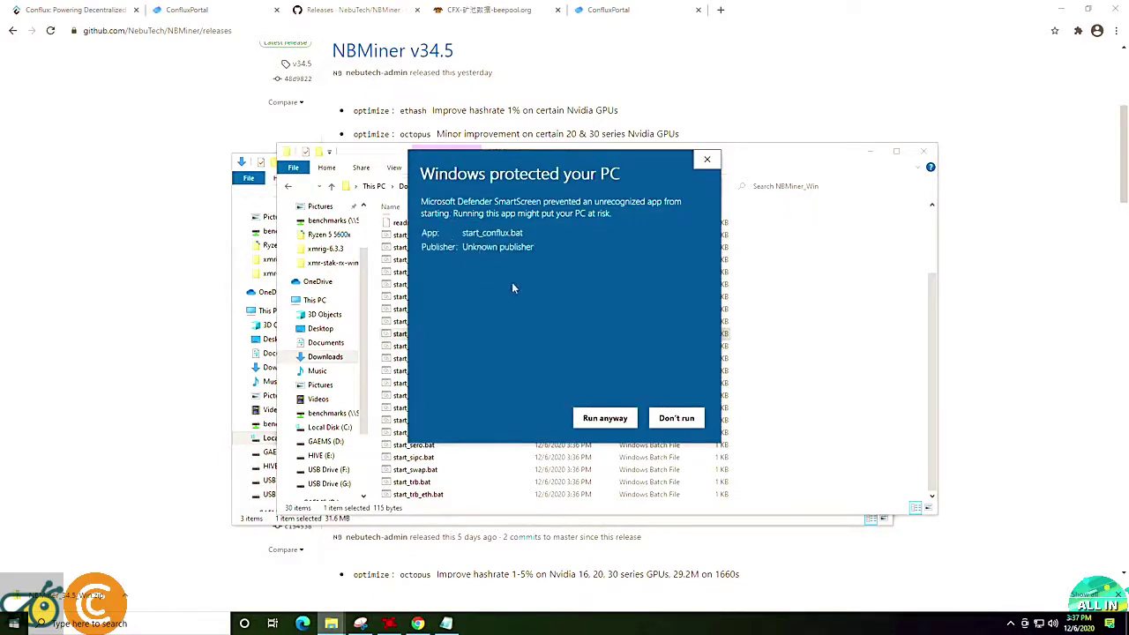
{"action": "left_click", "coordinate": [606, 420]}
{"action": "left_click_drag", "start_coordinate": [173, 46], "coordinate": [339, 108]}
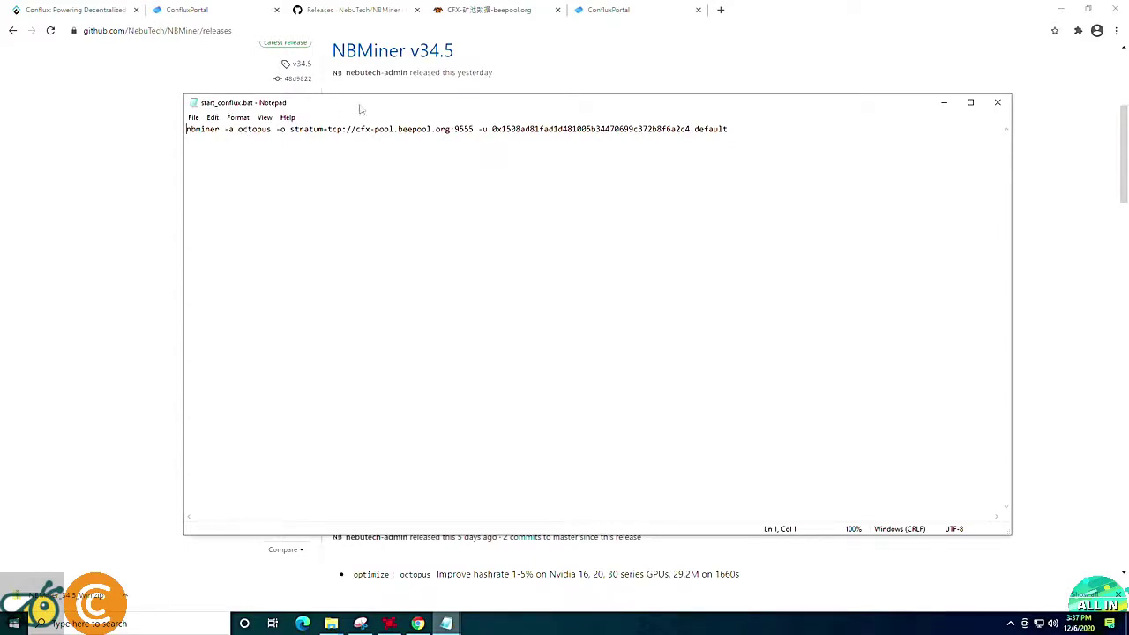
{"action": "left_click_drag", "start_coordinate": [360, 109], "coordinate": [375, 113]}
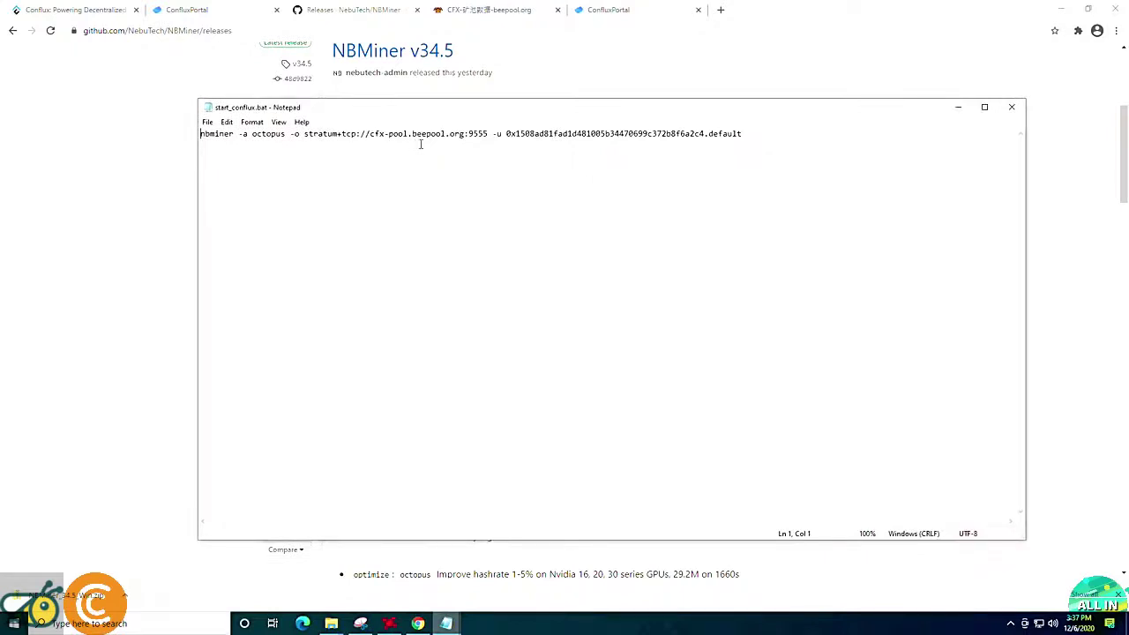
Highlight the cfx-pool.beepool.org:9555 pool address and the wallet address in the command.
{"action": "left_click_drag", "start_coordinate": [490, 133], "coordinate": [306, 123]}
{"action": "left_click", "coordinate": [410, 135]}
{"action": "left_click_drag", "start_coordinate": [506, 133], "coordinate": [706, 139]}
{"action": "left_click", "coordinate": [686, 185]}
Copy the Conflux wallet address from the conflux key notes.
{"action": "left_click_drag", "start_coordinate": [443, 116], "coordinate": [429, 113]}
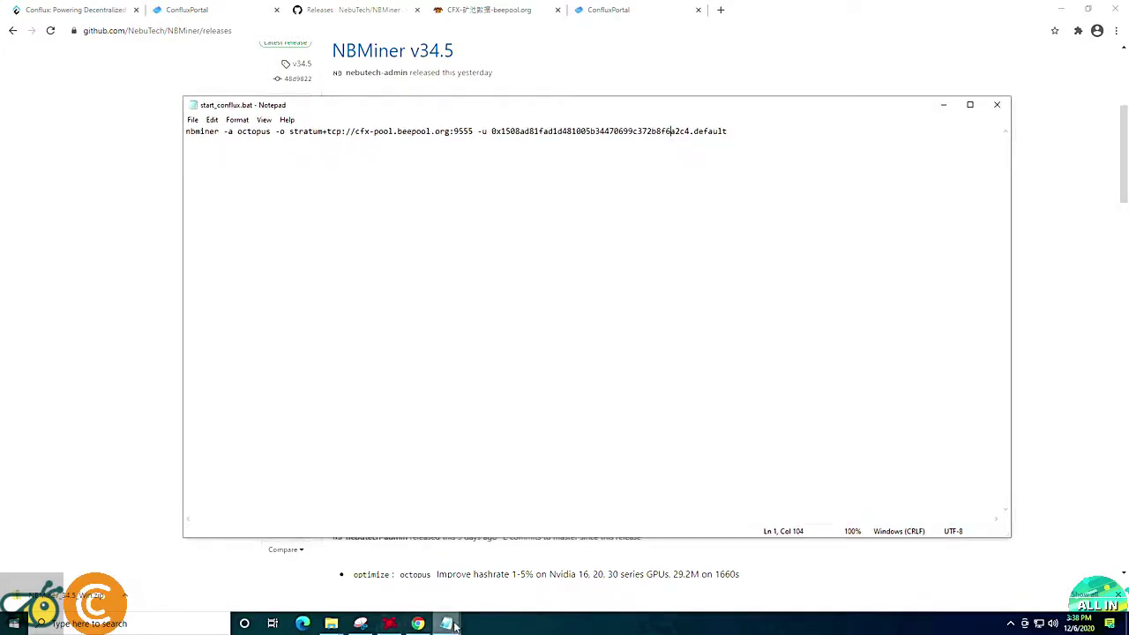
{"action": "mouse_move", "coordinate": [447, 624]}
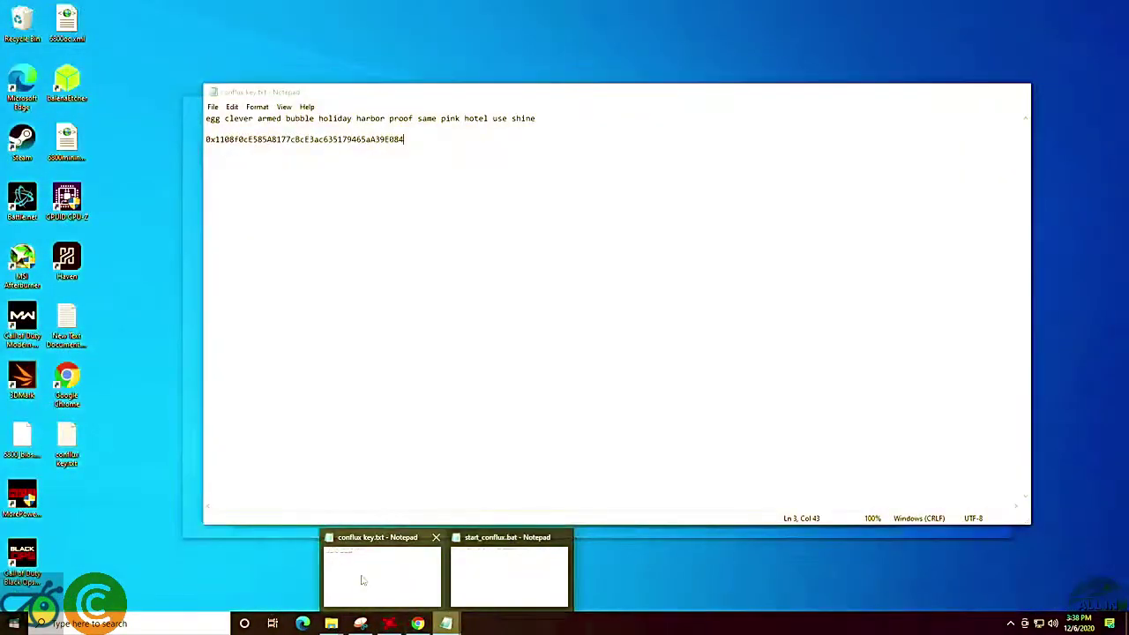
{"action": "left_click", "coordinate": [362, 580]}
{"action": "left_click_drag", "start_coordinate": [418, 141], "coordinate": [315, 139]}
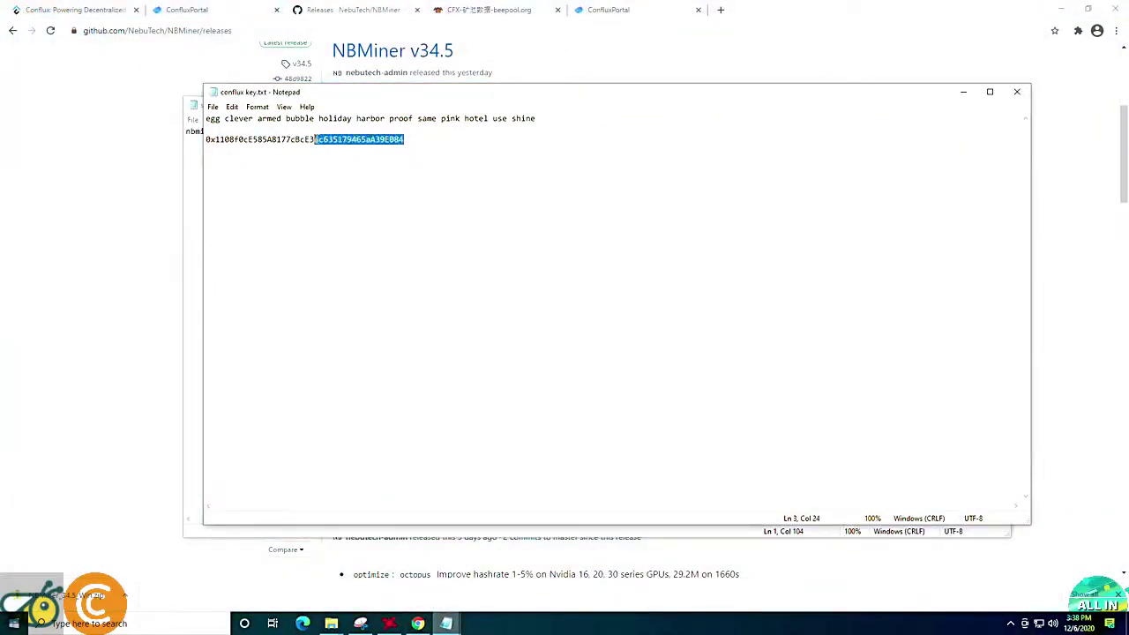
{"action": "left_click", "coordinate": [405, 148]}
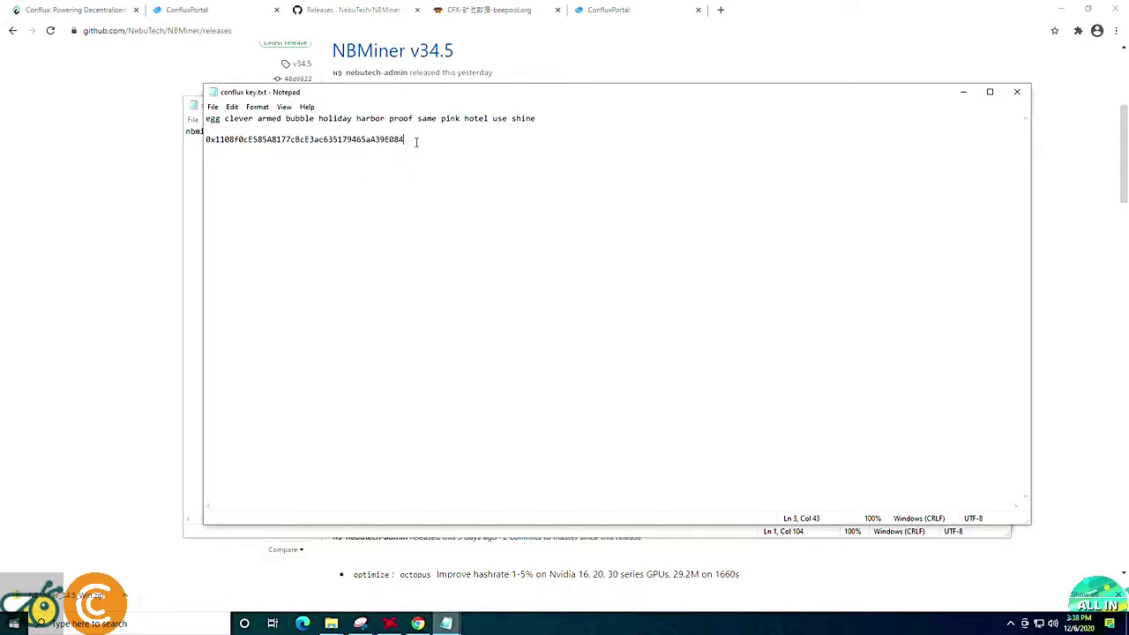
{"action": "left_click_drag", "start_coordinate": [417, 142], "coordinate": [206, 140]}
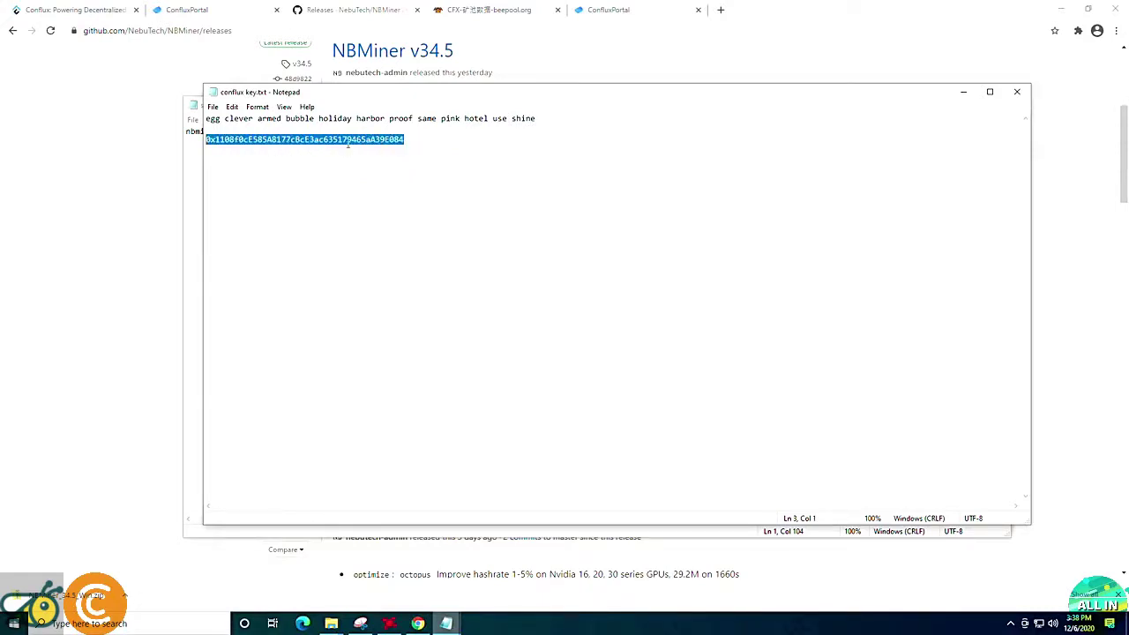
{"action": "right_click", "coordinate": [347, 139]}
{"action": "left_click", "coordinate": [379, 180]}
Paste the Conflux wallet address over the old -u address in start_conflux.bat.
{"action": "left_click", "coordinate": [963, 92]}
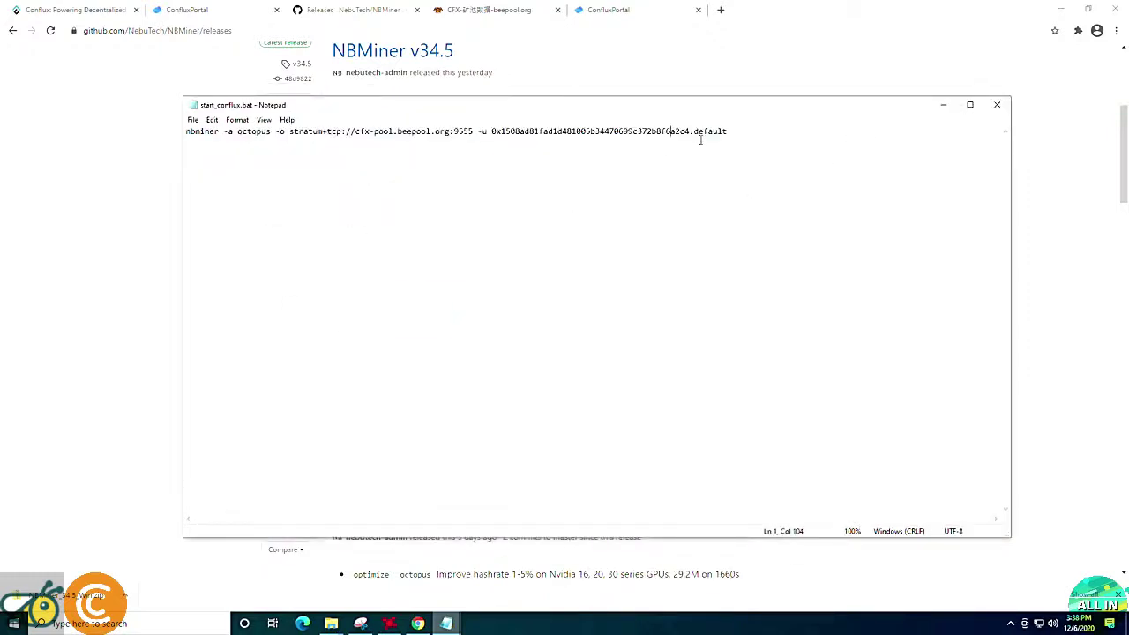
{"action": "left_click_drag", "start_coordinate": [690, 130], "coordinate": [492, 131]}
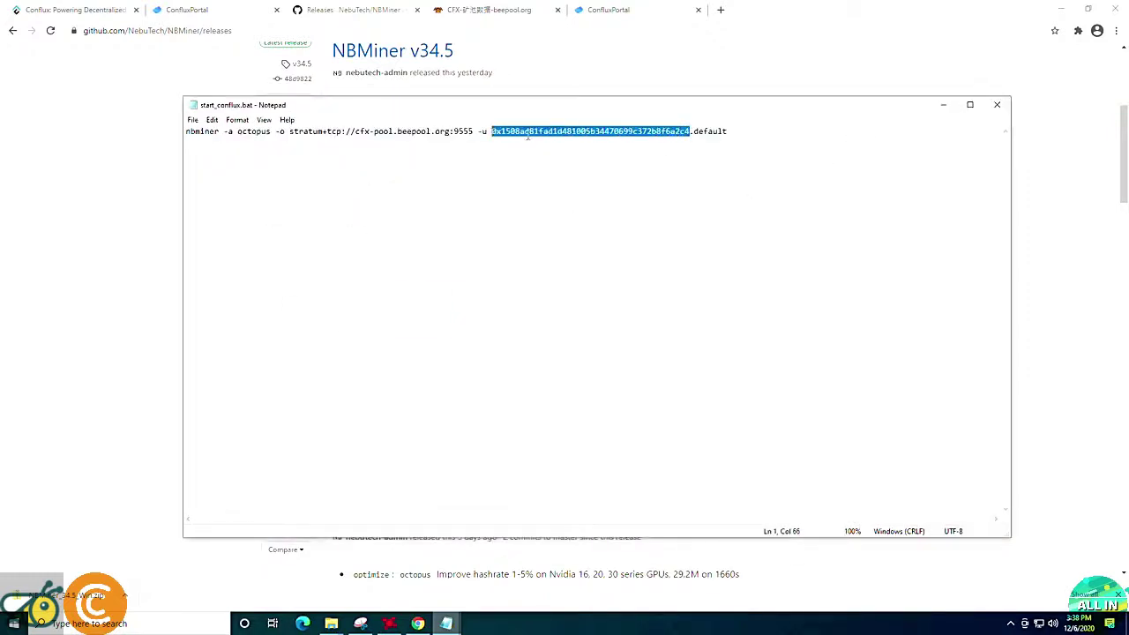
{"action": "right_click", "coordinate": [530, 131]}
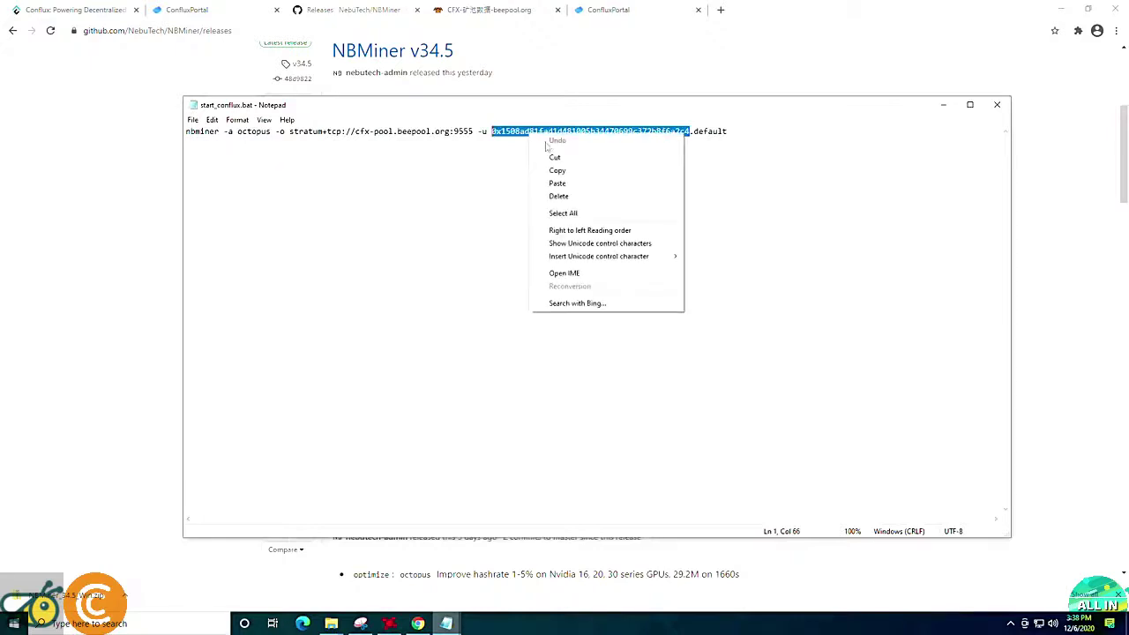
{"action": "left_click", "coordinate": [569, 185]}
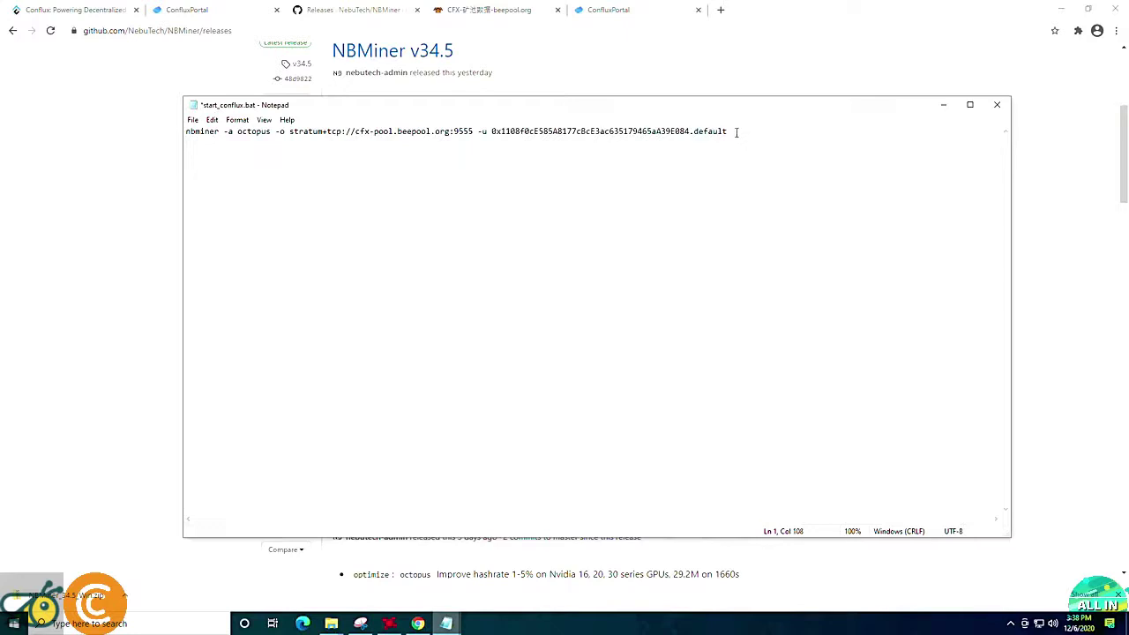
Change the worker name 'default' to 'test', save the script and close Notepad.
{"action": "left_click_drag", "start_coordinate": [742, 132], "coordinate": [696, 132]}
{"action": "type", "text": "tes"}
{"action": "left_click", "coordinate": [192, 120]}
{"action": "left_click", "coordinate": [212, 172]}
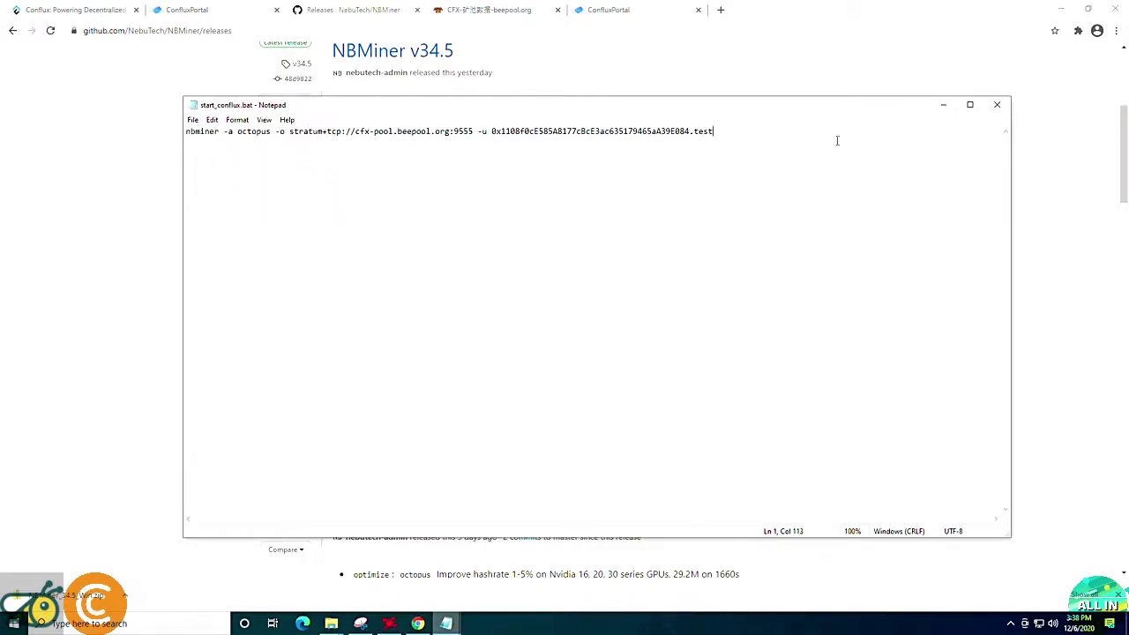
{"action": "left_click", "coordinate": [997, 104]}
Run start_conflux.bat to start mining and move its console to the left.
{"action": "double_click", "coordinate": [432, 338]}
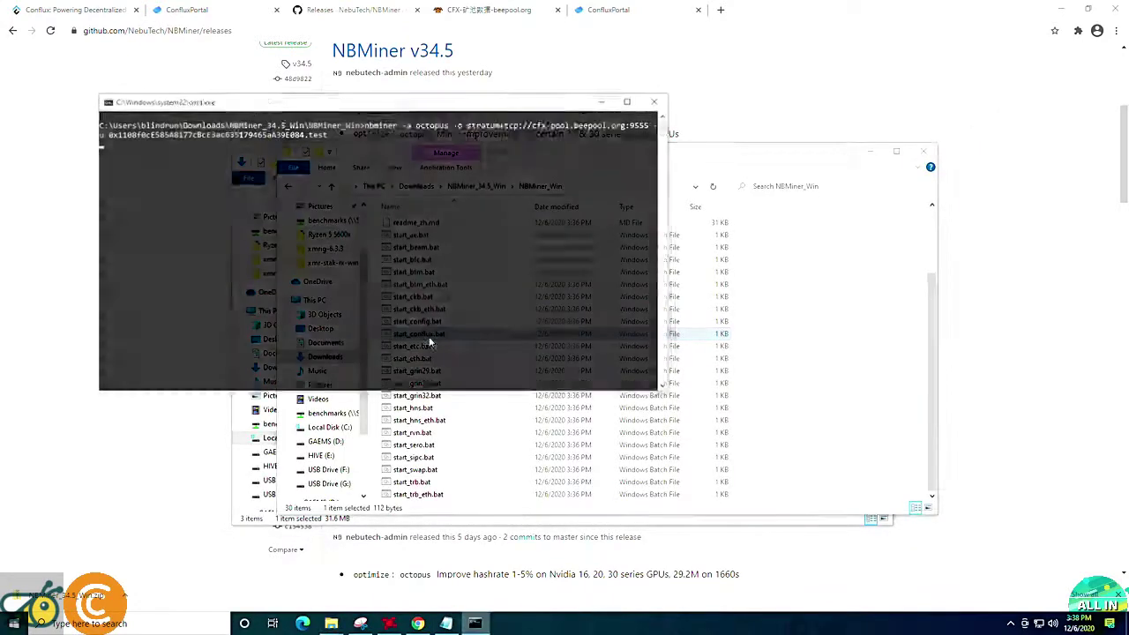
{"action": "left_click", "coordinate": [441, 338]}
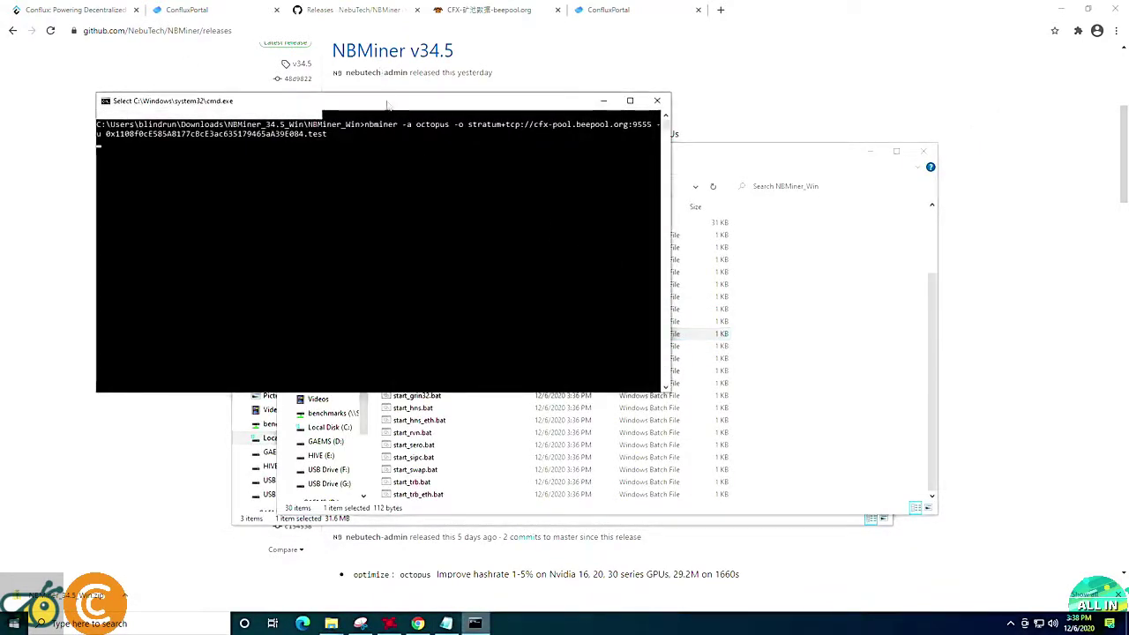
{"action": "left_click_drag", "start_coordinate": [414, 104], "coordinate": [4, 40]}
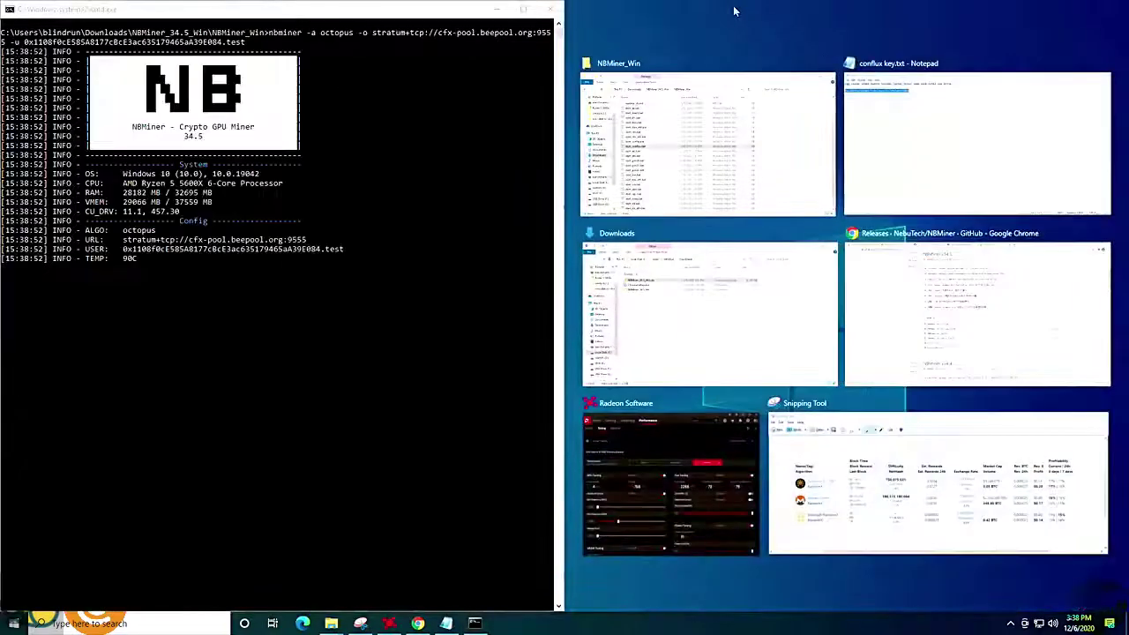
Launch HWiNFO64 from Windows search with 'hw'.
{"action": "left_click", "coordinate": [158, 623]}
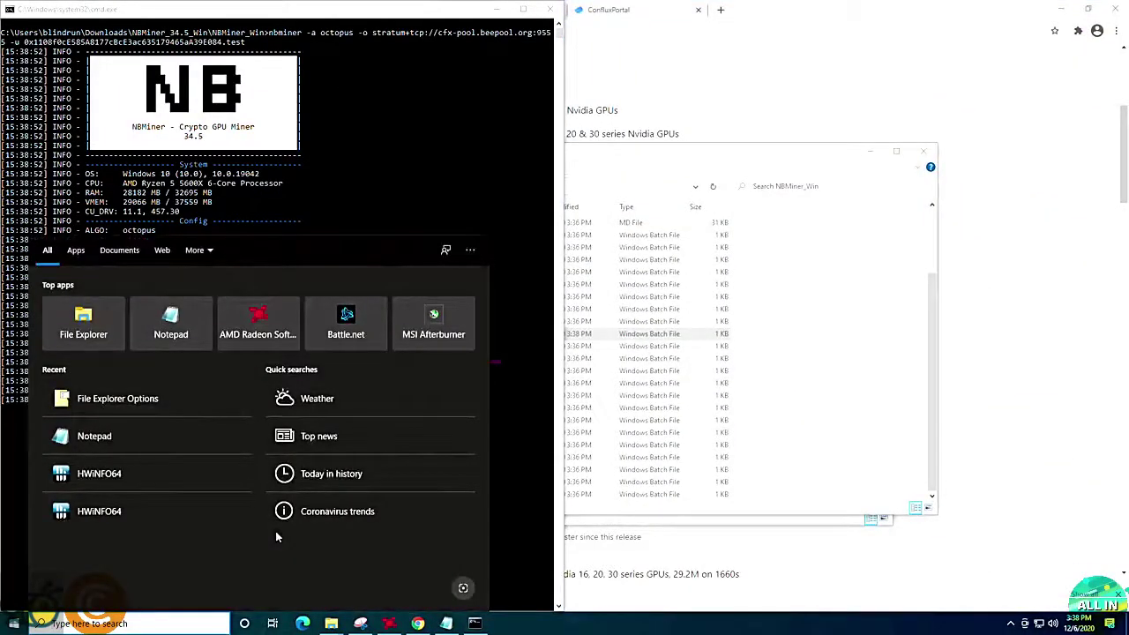
{"action": "type", "text": "hw"}
{"action": "key", "text": "Return"}
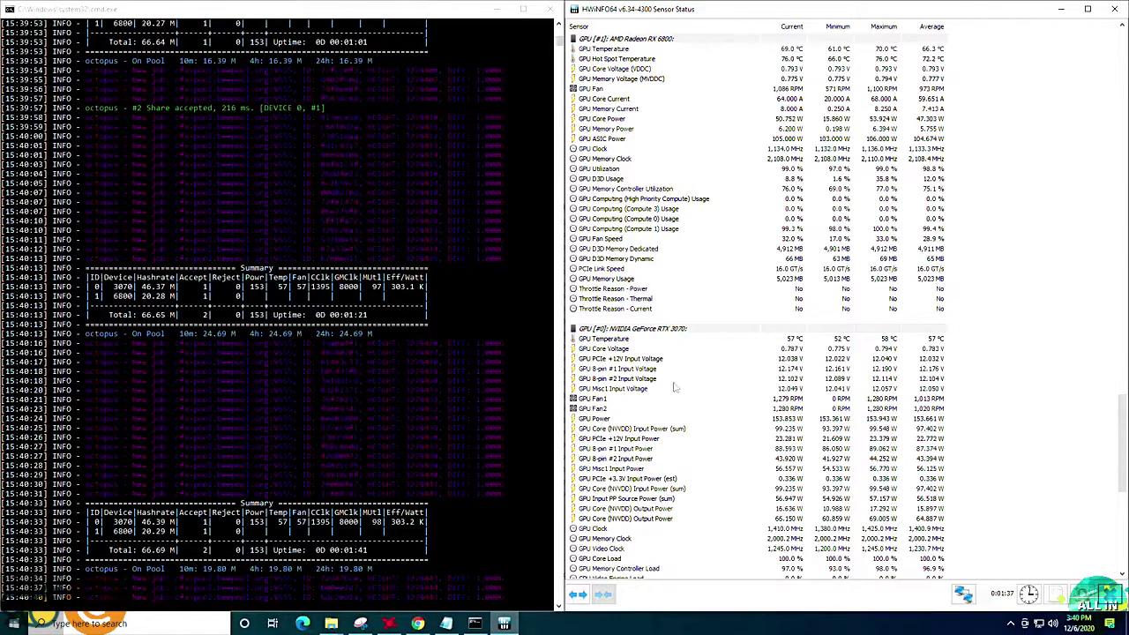
{"action": "scroll", "coordinate": [675, 389], "scroll_direction": "down", "scroll_amount": 13}
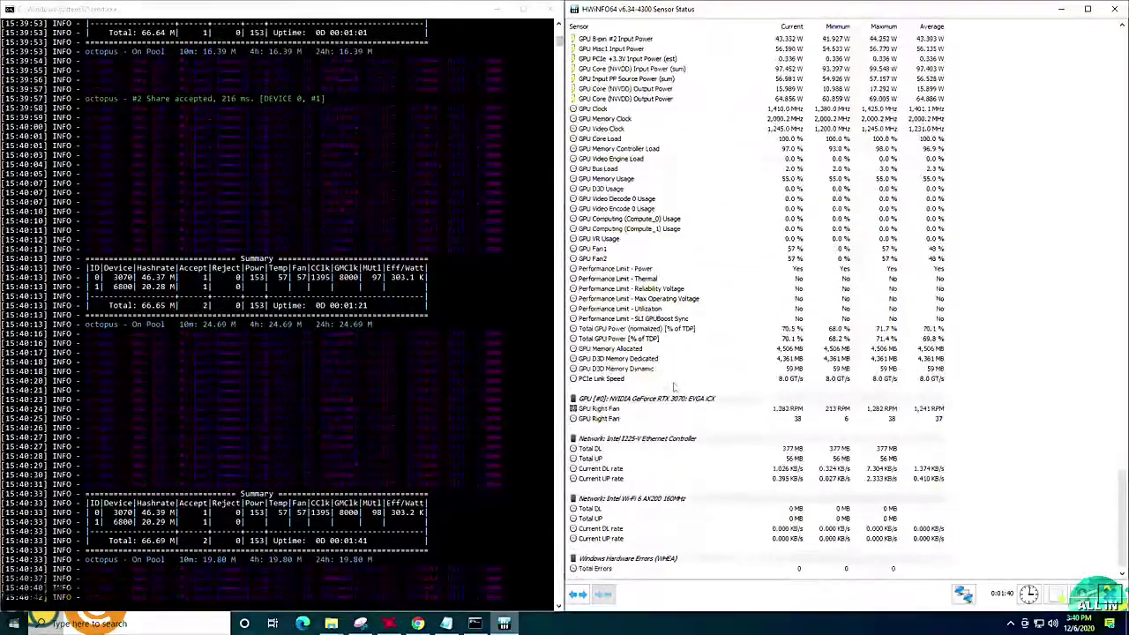
{"action": "scroll", "coordinate": [675, 388], "scroll_direction": "up", "scroll_amount": 16}
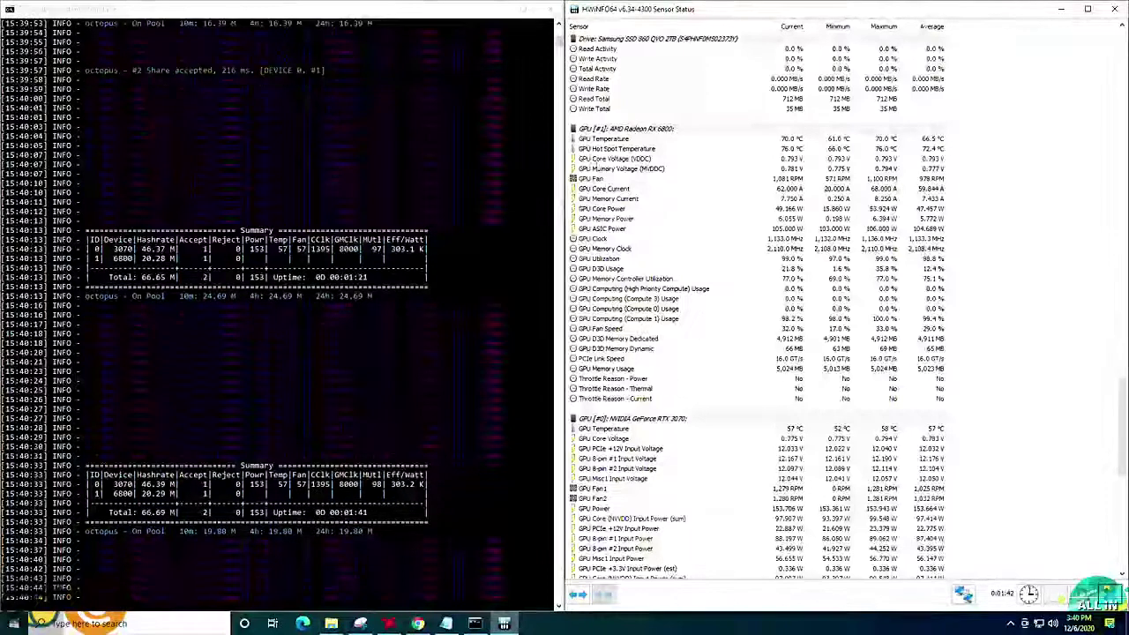
{"action": "left_click", "coordinate": [620, 231]}
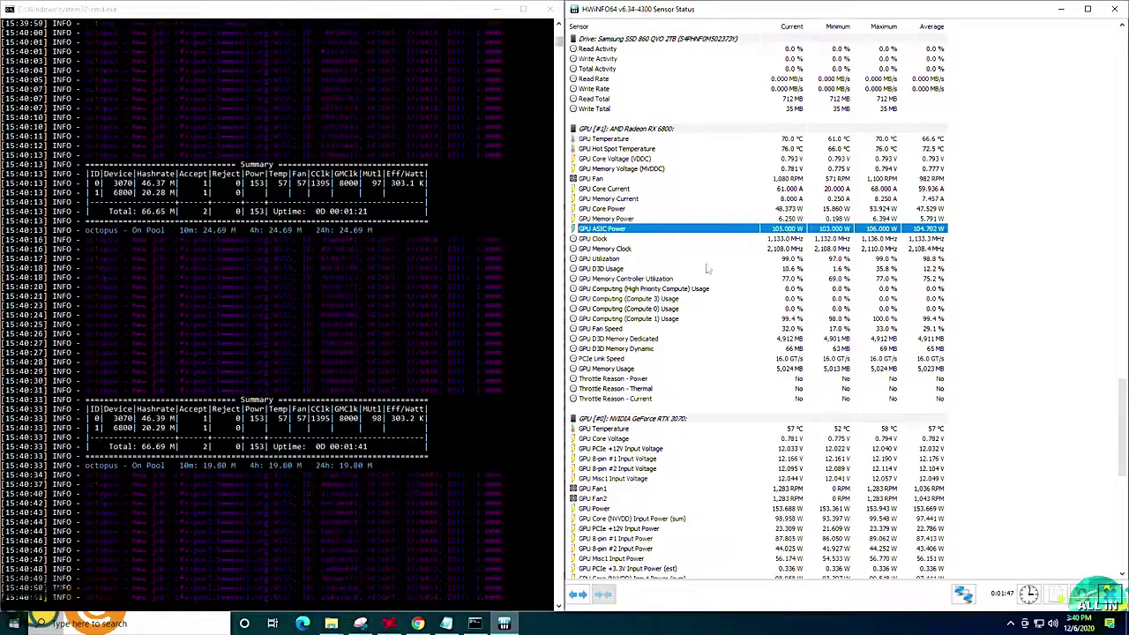
{"action": "scroll", "coordinate": [723, 256], "scroll_direction": "down", "scroll_amount": 2}
{"action": "scroll", "coordinate": [688, 370], "scroll_direction": "down", "scroll_amount": 2}
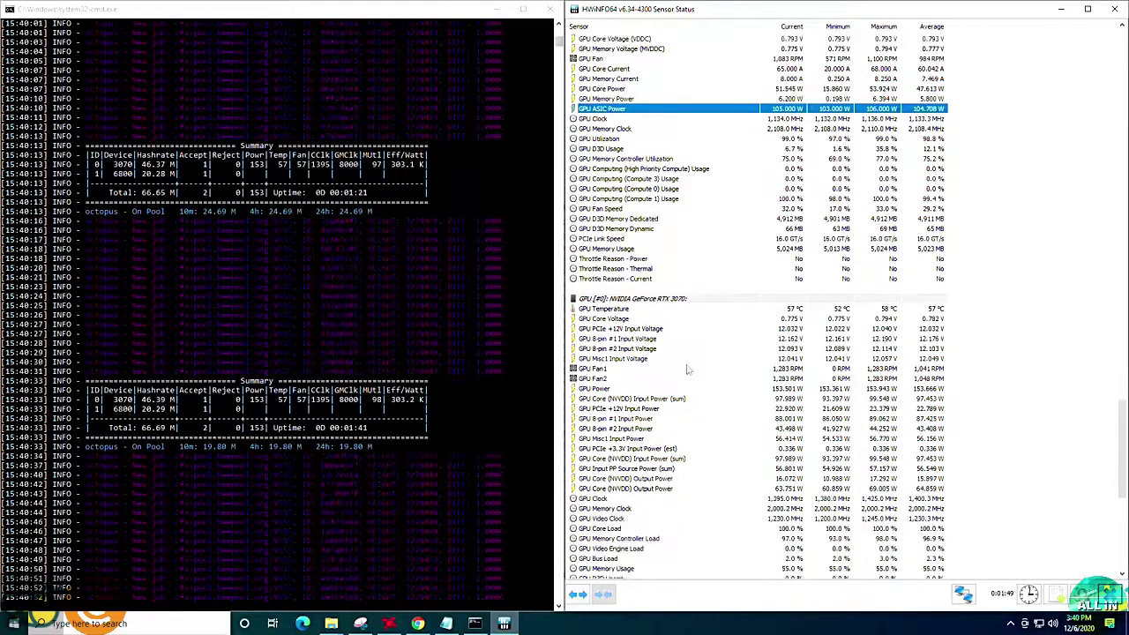
{"action": "left_click", "coordinate": [624, 390]}
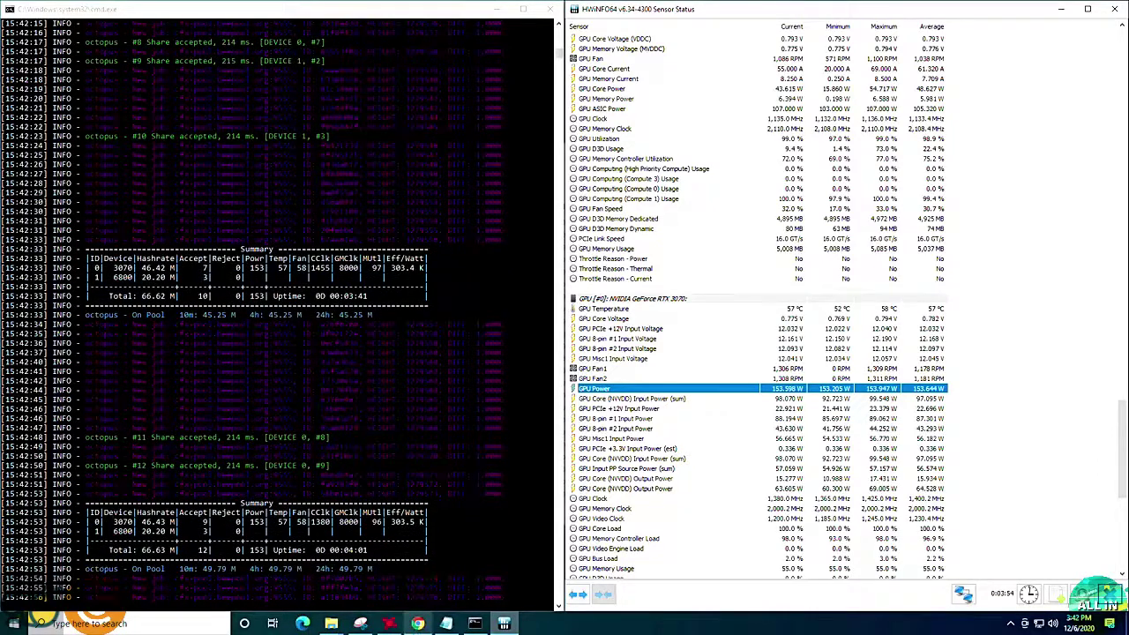
{"action": "mouse_move", "coordinate": [419, 625]}
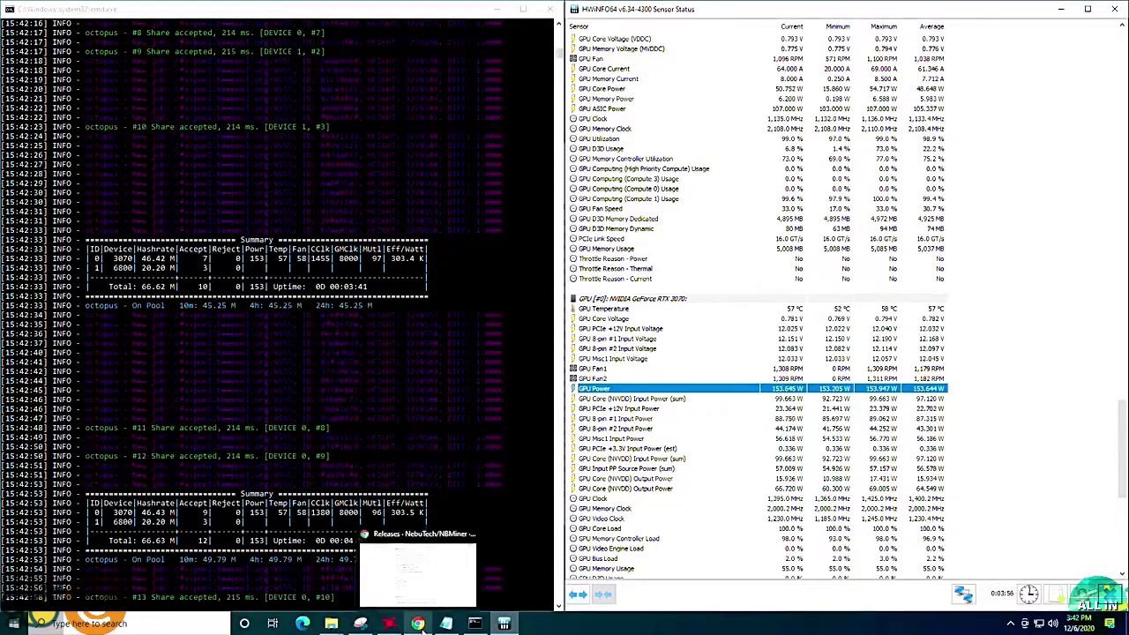
Open the BeePool home page in a new browser tab.
{"action": "left_click", "coordinate": [420, 625]}
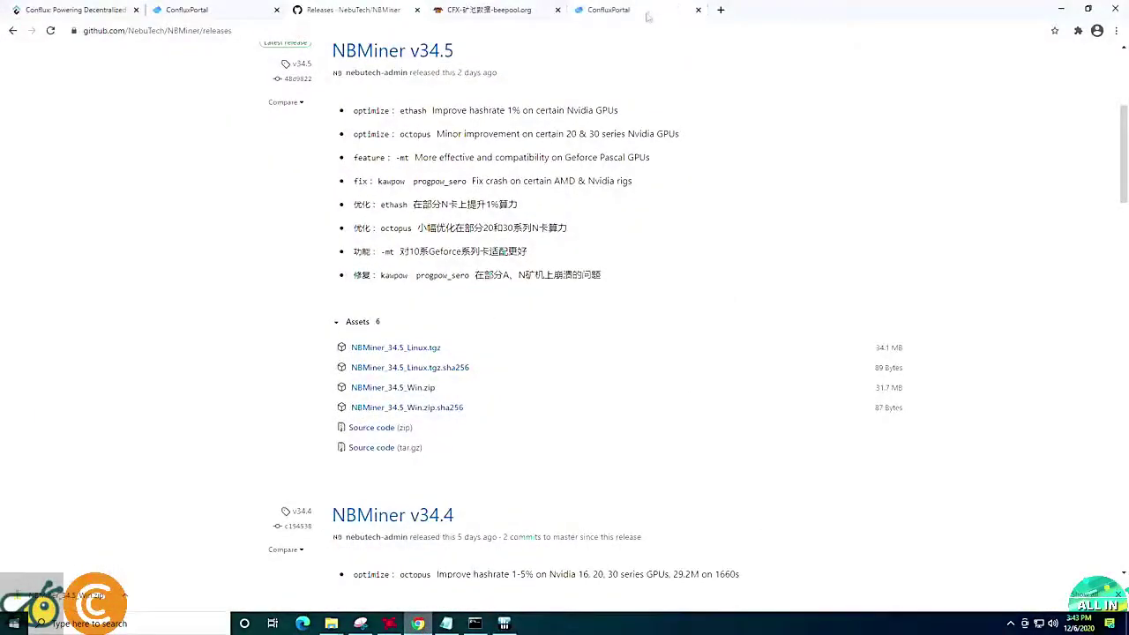
{"action": "left_click", "coordinate": [720, 10]}
{"action": "type", "text": "bee"}
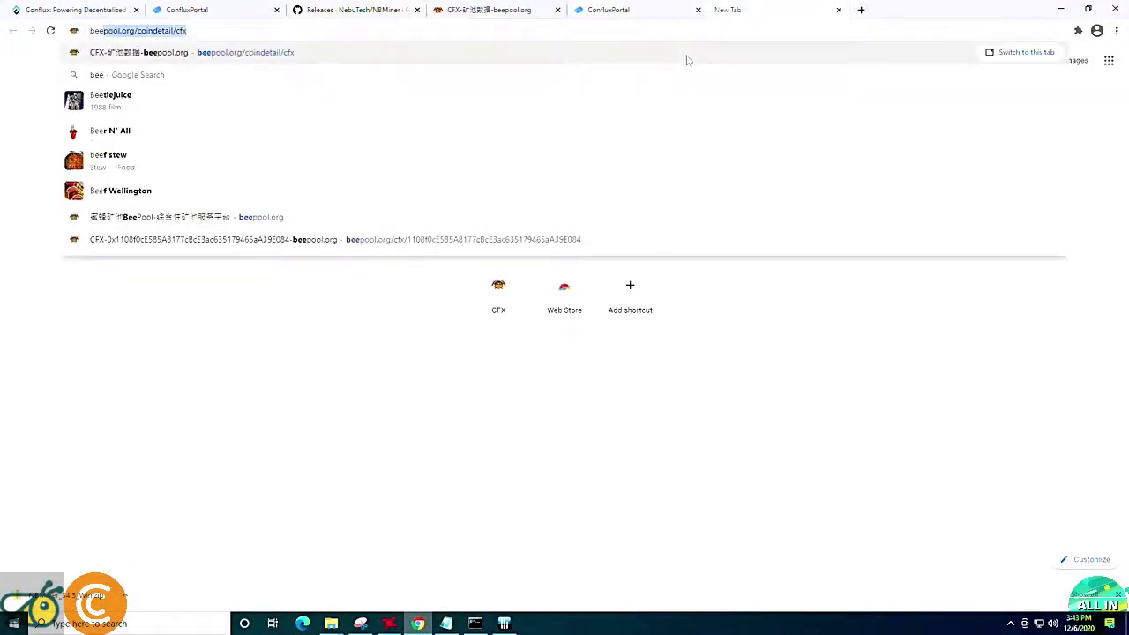
{"action": "key", "text": "Return"}
{"action": "key", "text": "BackSpace"}
{"action": "key", "text": "Return"}
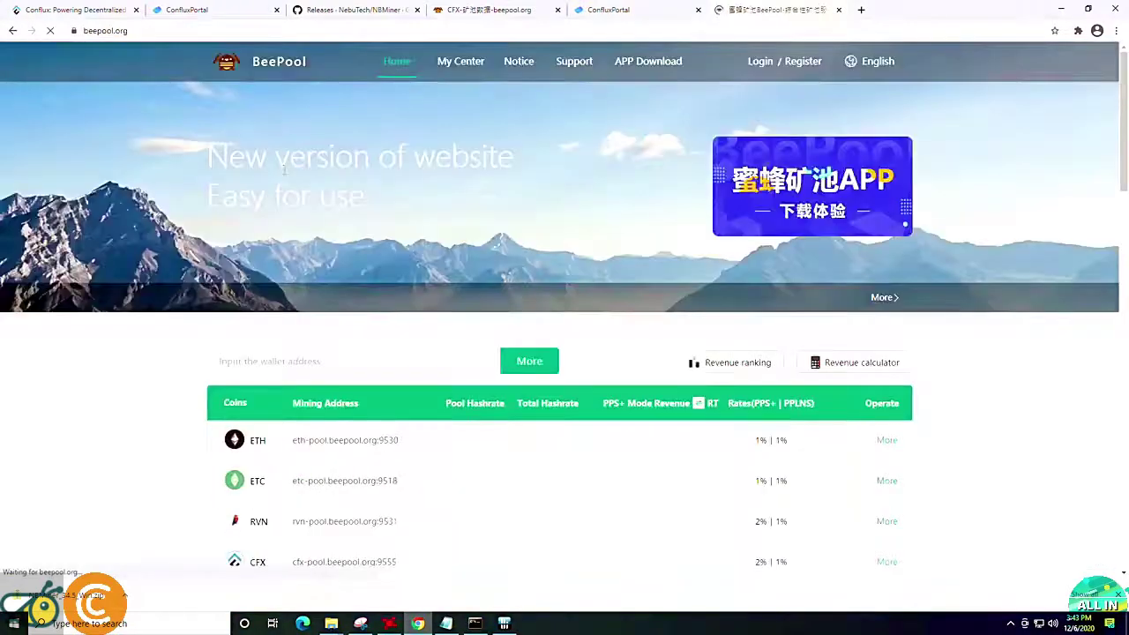
Look up the copied wallet address and open its CFX miner page.
{"action": "left_click", "coordinate": [292, 346]}
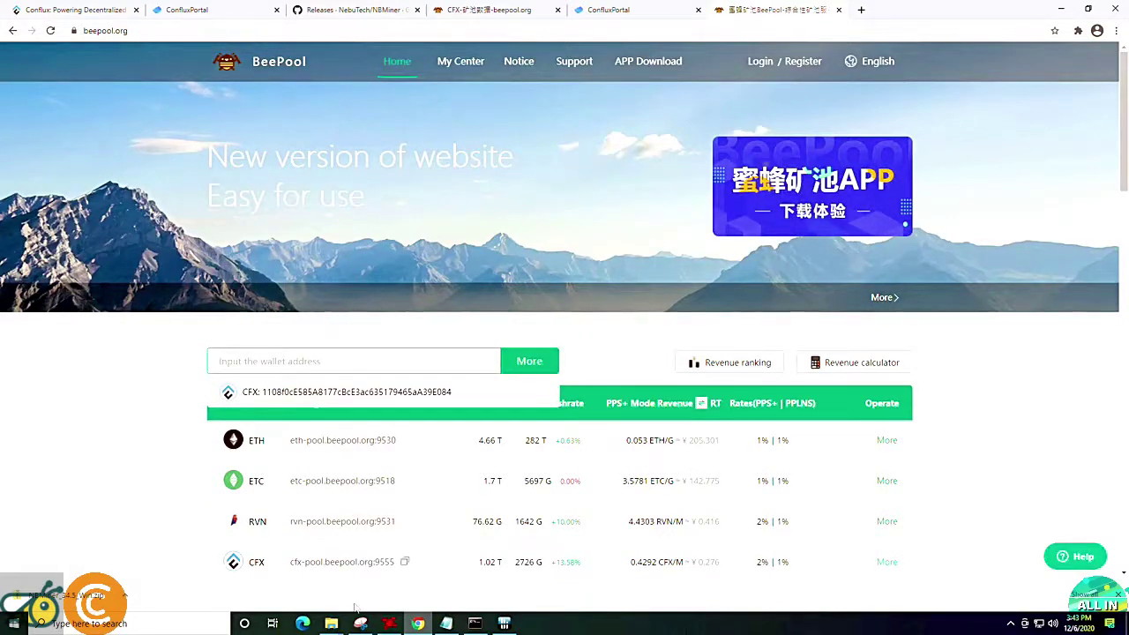
{"action": "left_click", "coordinate": [446, 623]}
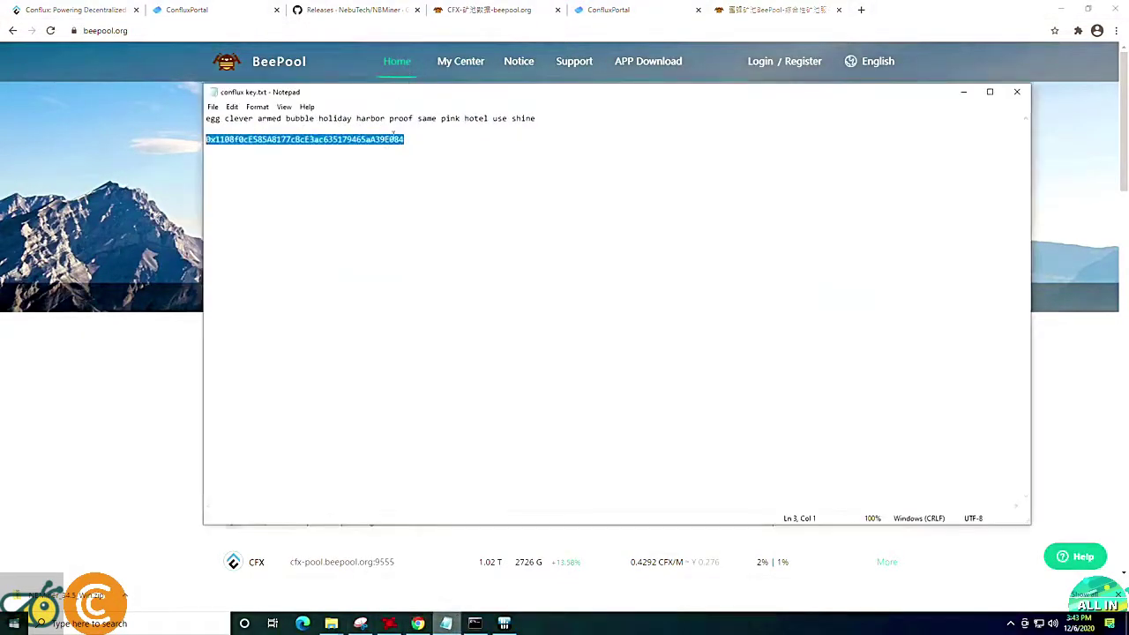
{"action": "left_click", "coordinate": [964, 93]}
{"action": "type", "text": "0x1108f0cE585A8177cBcE3ac635179465aA39E084"}
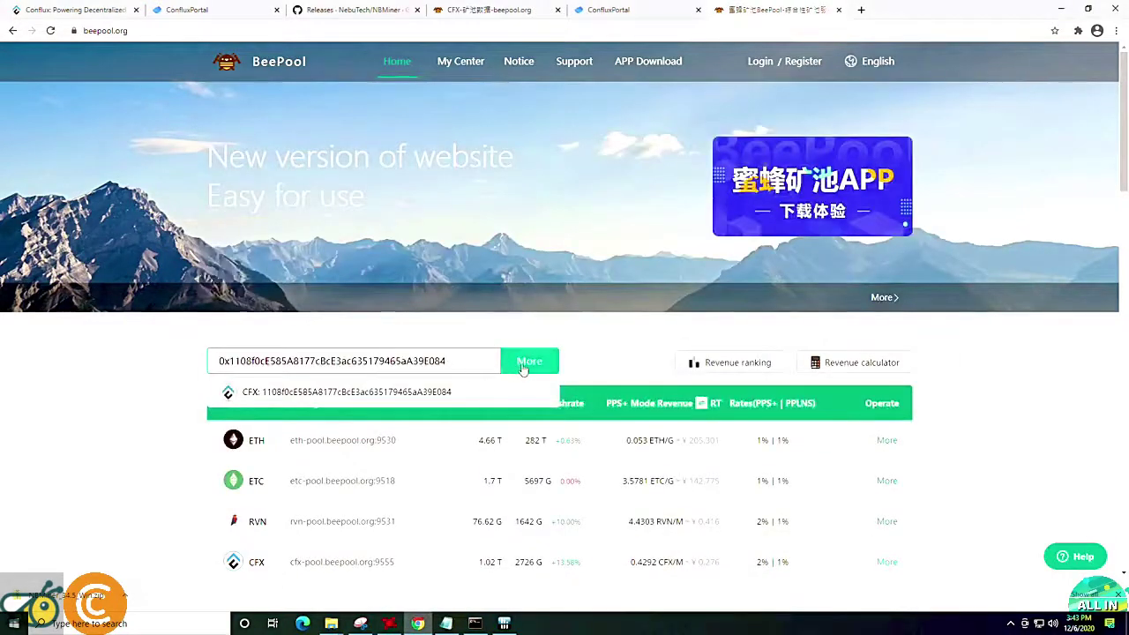
{"action": "left_click", "coordinate": [532, 363]}
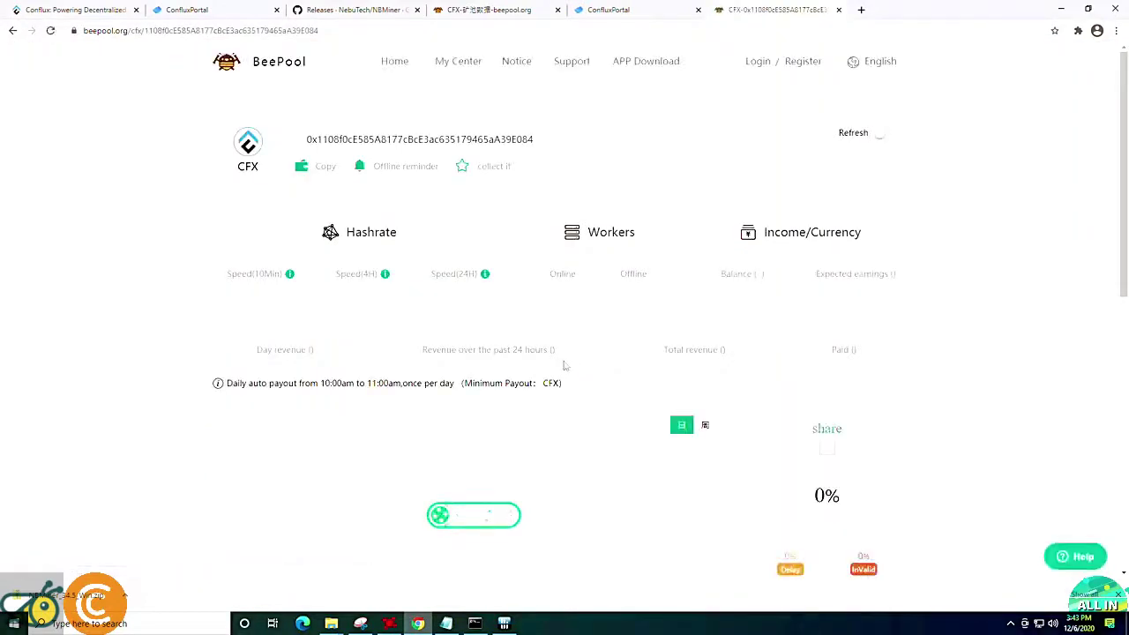
Review the Workers table and highlight the CFX balance and expected earnings.
{"action": "scroll", "coordinate": [436, 397], "scroll_direction": "down", "scroll_amount": 4}
{"action": "scroll", "coordinate": [436, 396], "scroll_direction": "up", "scroll_amount": 2}
{"action": "scroll", "coordinate": [440, 396], "scroll_direction": "down", "scroll_amount": 1}
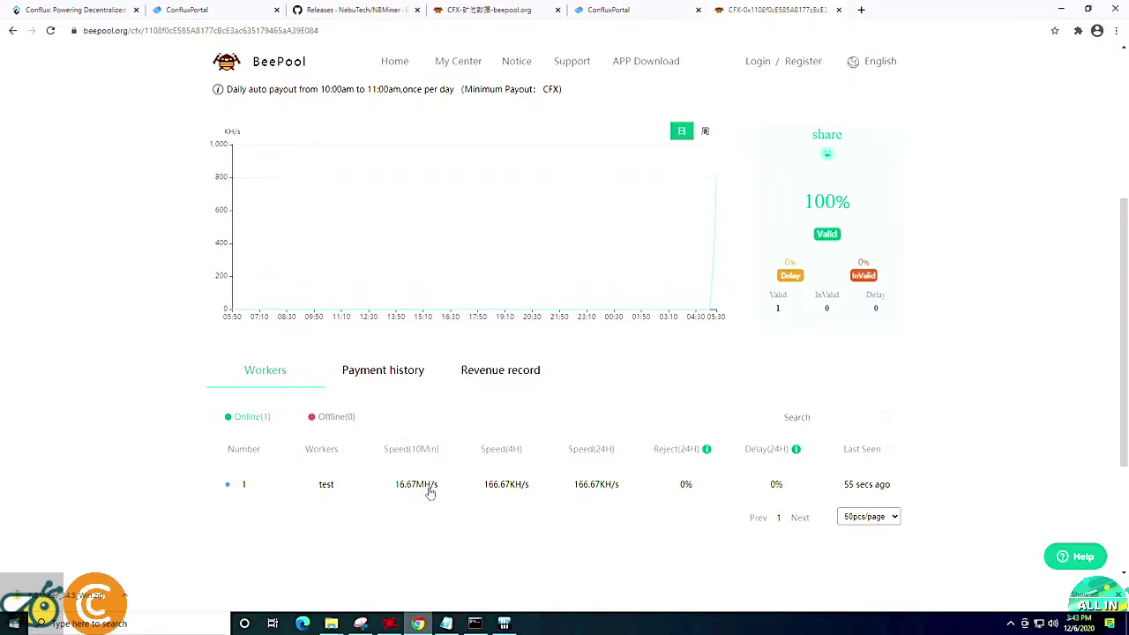
{"action": "scroll", "coordinate": [431, 491], "scroll_direction": "up", "scroll_amount": 1}
{"action": "scroll", "coordinate": [365, 436], "scroll_direction": "down", "scroll_amount": 2}
{"action": "scroll", "coordinate": [574, 468], "scroll_direction": "up", "scroll_amount": 2}
{"action": "scroll", "coordinate": [441, 520], "scroll_direction": "down", "scroll_amount": 2}
{"action": "scroll", "coordinate": [427, 450], "scroll_direction": "up", "scroll_amount": 3}
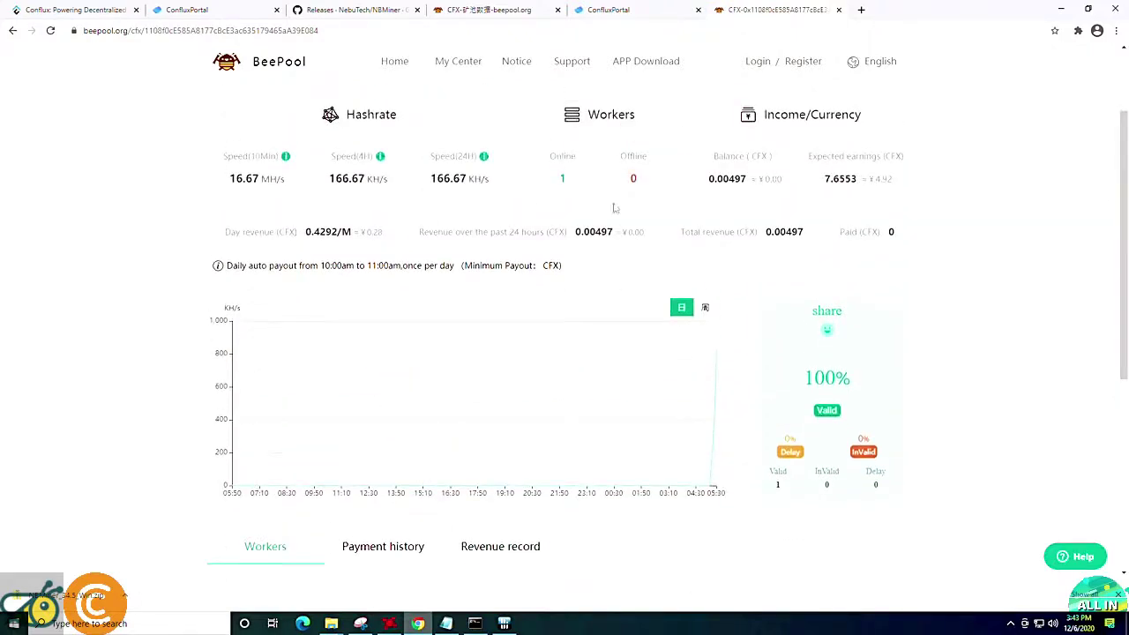
{"action": "left_click_drag", "start_coordinate": [715, 180], "coordinate": [860, 181]}
{"action": "left_click", "coordinate": [758, 183]}
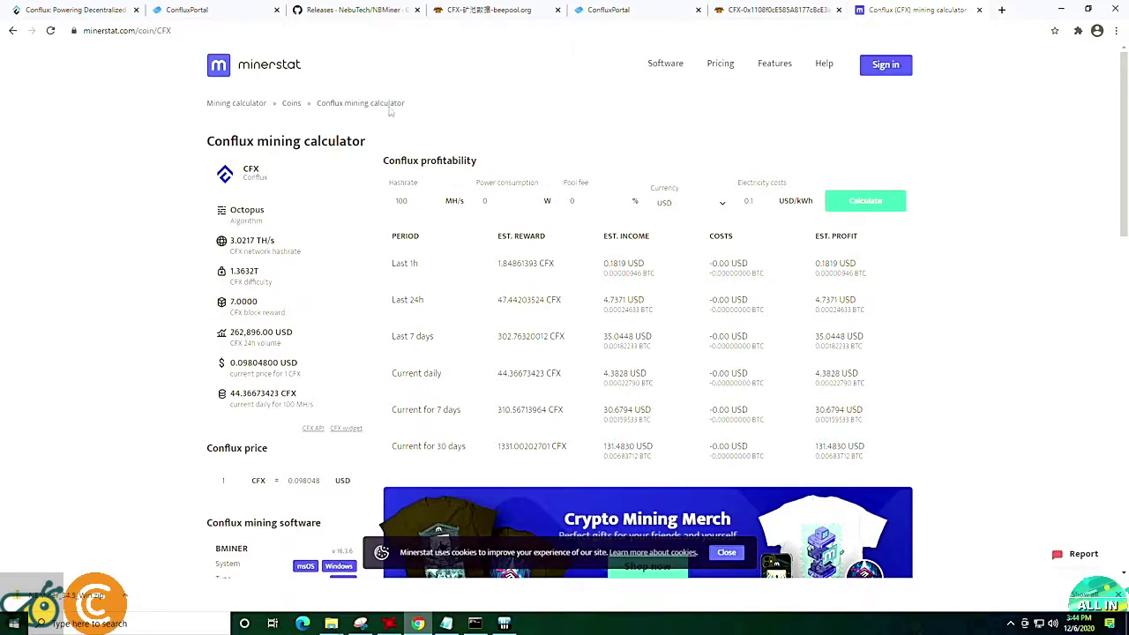
Recalculate Conflux profitability with the hashrate changed from 100 to 56 MH/s.
{"action": "double_click", "coordinate": [419, 202]}
{"action": "type", "text": "56"}
{"action": "left_click", "coordinate": [856, 203]}
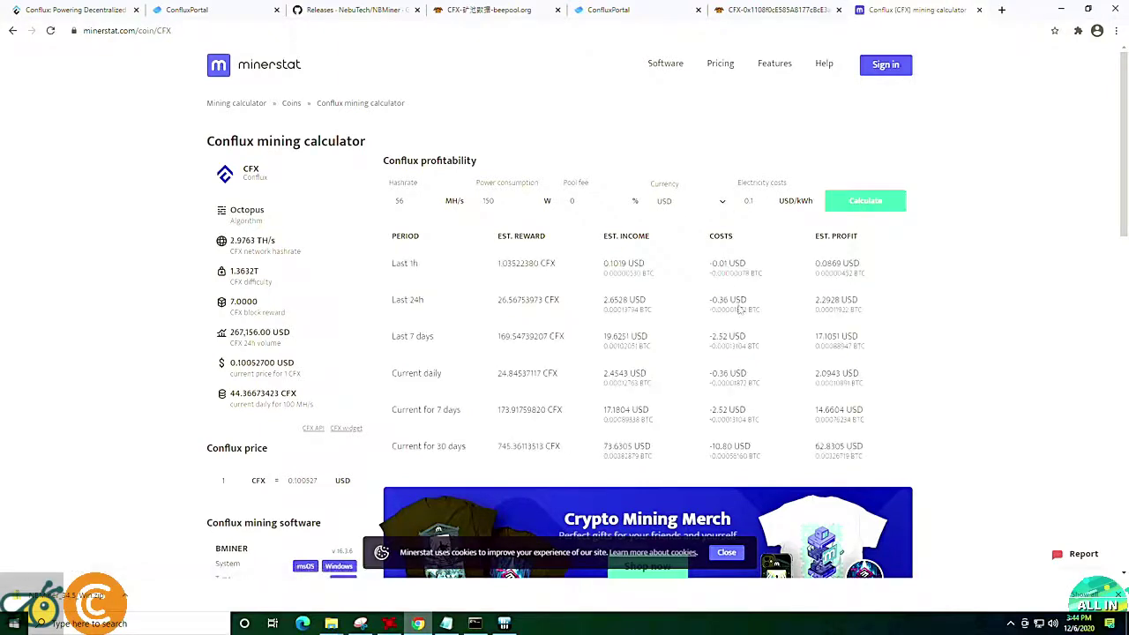
Highlight the 24-hour profit 2.2928 USD, cost -0.36 USD and income 2.6528 USD.
{"action": "left_click_drag", "start_coordinate": [808, 304], "coordinate": [863, 309]}
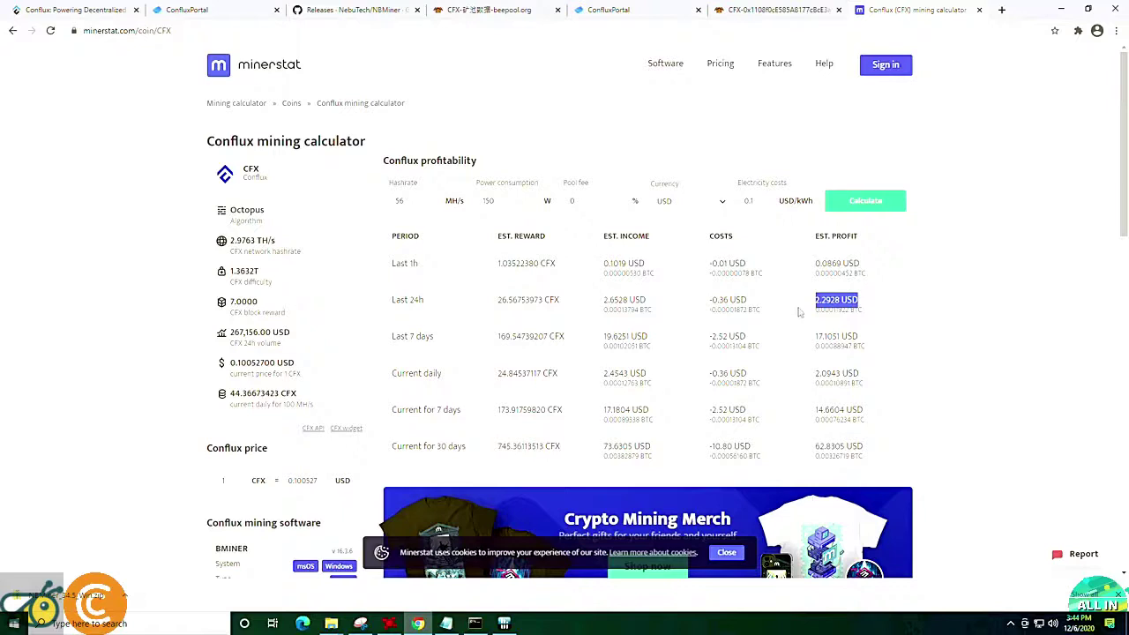
{"action": "left_click", "coordinate": [770, 305]}
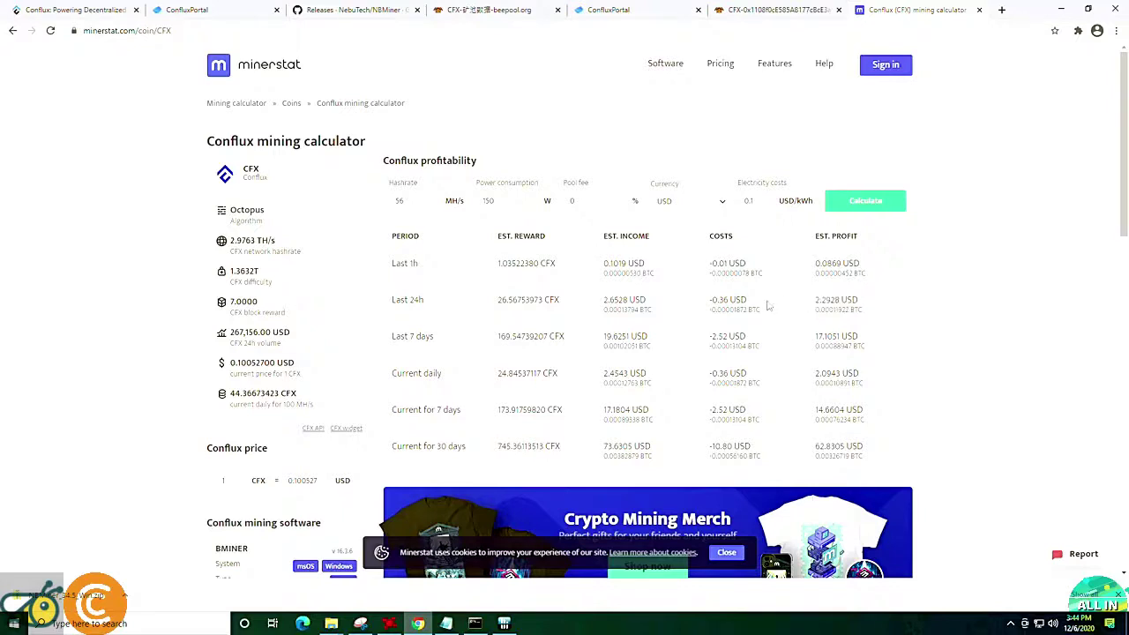
{"action": "left_click_drag", "start_coordinate": [705, 303], "coordinate": [617, 313]}
{"action": "left_click", "coordinate": [768, 303]}
{"action": "left_click", "coordinate": [726, 307]}
{"action": "left_click_drag", "start_coordinate": [711, 303], "coordinate": [749, 304]}
{"action": "left_click", "coordinate": [697, 307]}
{"action": "left_click_drag", "start_coordinate": [653, 304], "coordinate": [605, 305]}
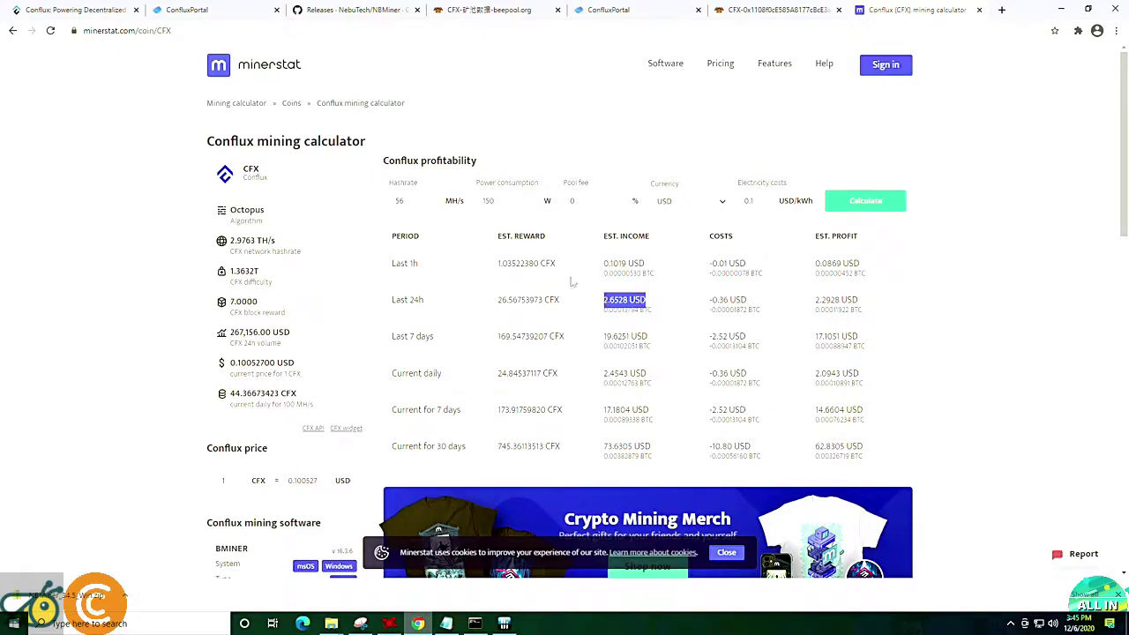
Load whattomine.com in a new browser tab.
{"action": "left_click", "coordinate": [1001, 10]}
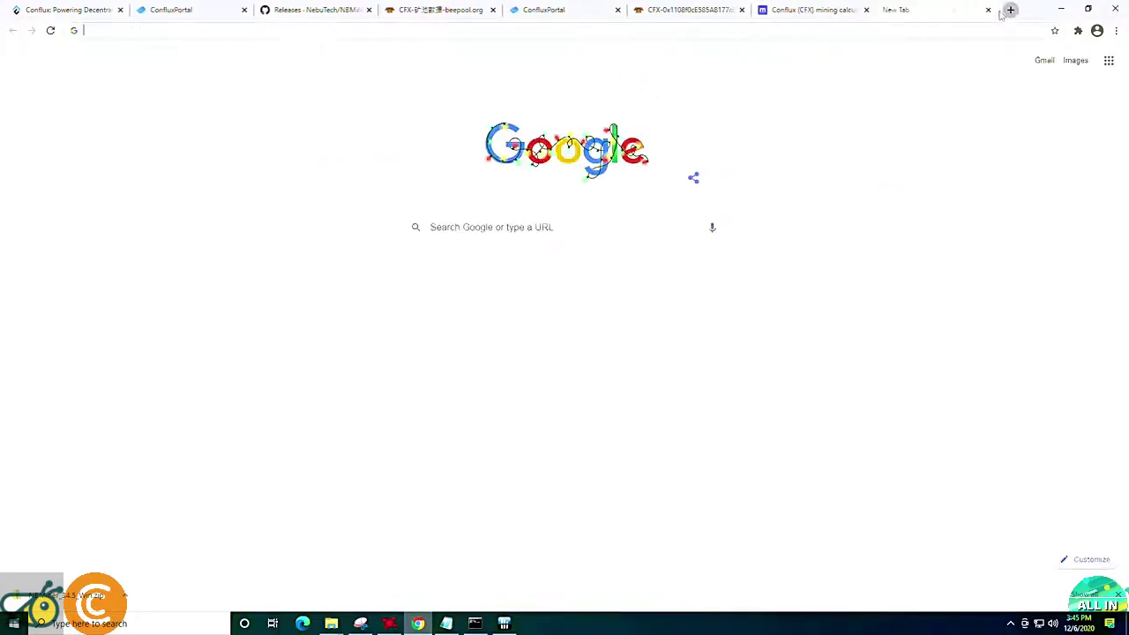
{"action": "type", "text": "whatt"}
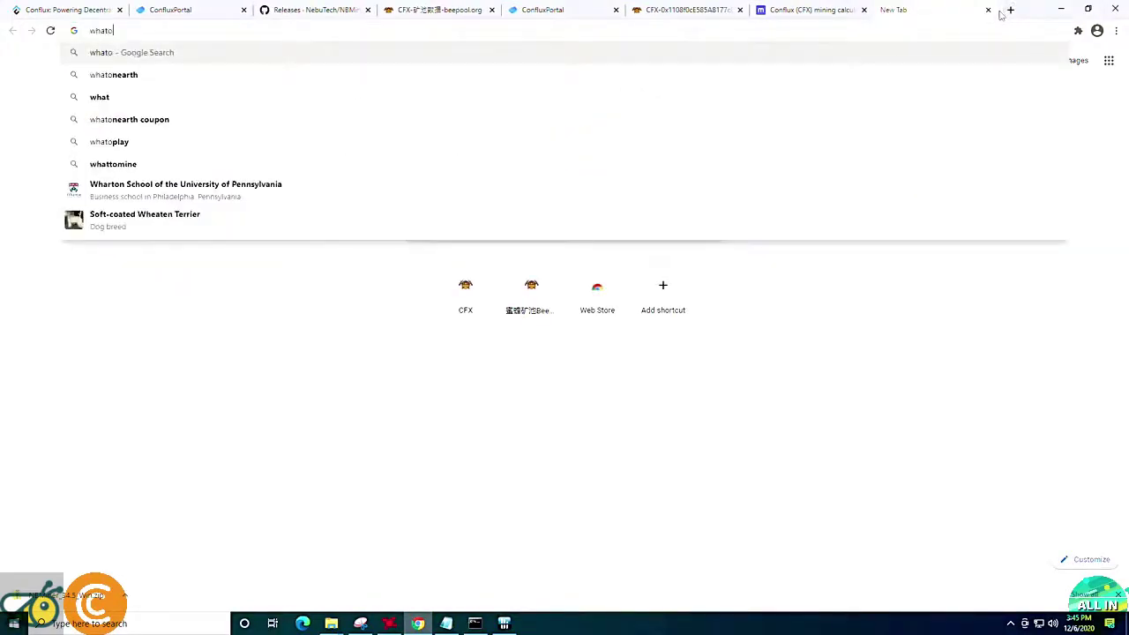
{"action": "key", "text": "Return"}
Deselect every algorithm except Ethash, clearing the default 480 GPU preset.
{"action": "left_click", "coordinate": [347, 261]}
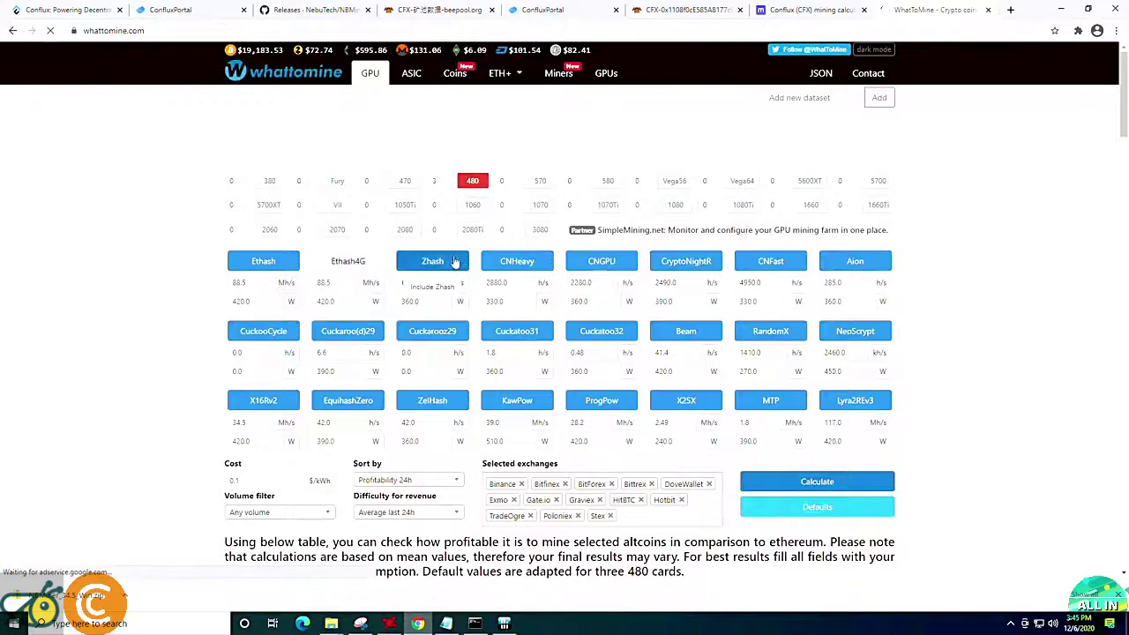
{"action": "left_click", "coordinate": [431, 261]}
{"action": "left_click", "coordinate": [517, 261]}
{"action": "left_click", "coordinate": [601, 261]}
{"action": "left_click", "coordinate": [686, 331]}
{"action": "left_click", "coordinate": [602, 331]}
{"action": "left_click", "coordinate": [517, 330]}
{"action": "left_click", "coordinate": [433, 331]}
{"action": "left_click", "coordinate": [347, 331]}
{"action": "left_click", "coordinate": [262, 331]}
{"action": "left_click", "coordinate": [263, 399]}
{"action": "left_click", "coordinate": [347, 400]}
Calculate Ethash profit for 60 MH/s at 150 W, showing $1.64 daily profit.
{"action": "left_click", "coordinate": [238, 283]}
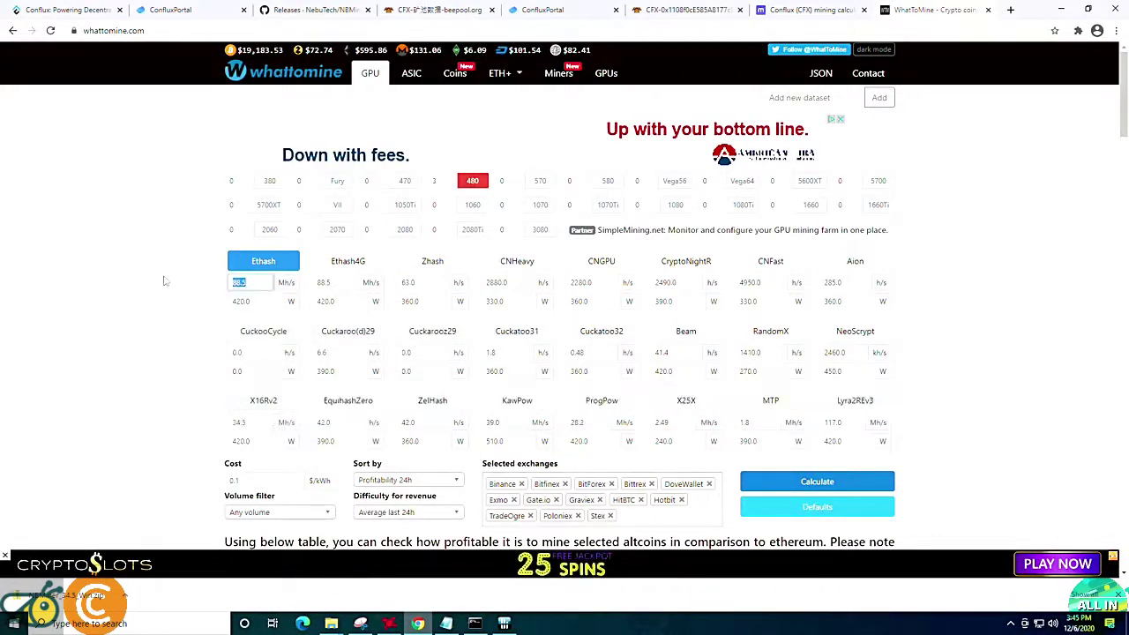
{"action": "type", "text": "60"}
{"action": "key", "text": "Tab"}
{"action": "type", "text": "150"}
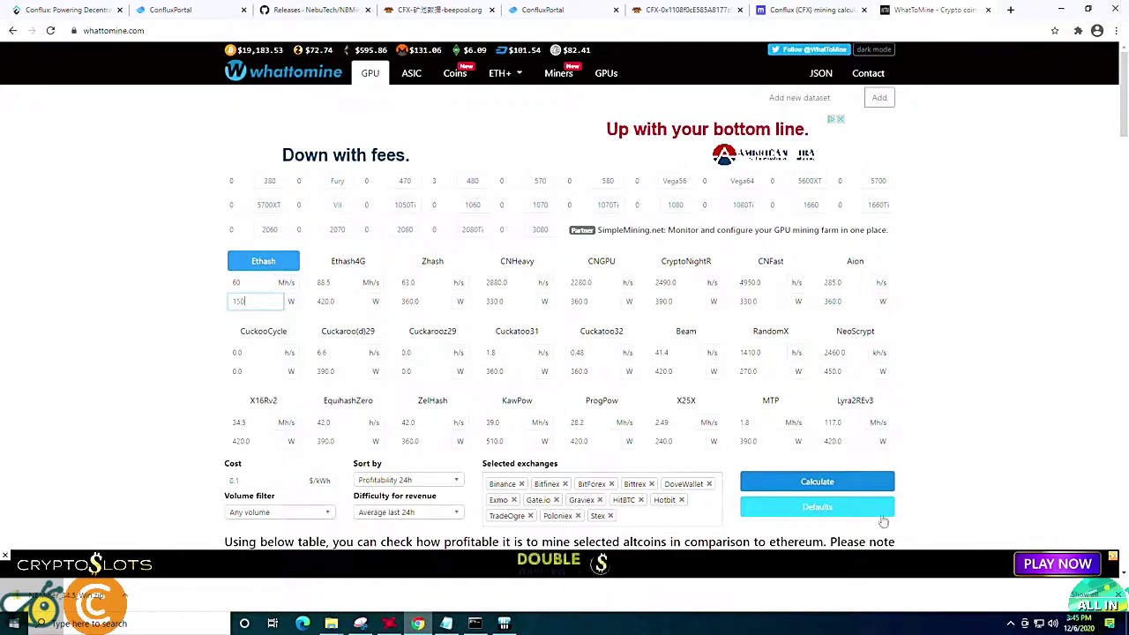
{"action": "left_click", "coordinate": [817, 482]}
{"action": "scroll", "coordinate": [521, 344], "scroll_direction": "down", "scroll_amount": 4}
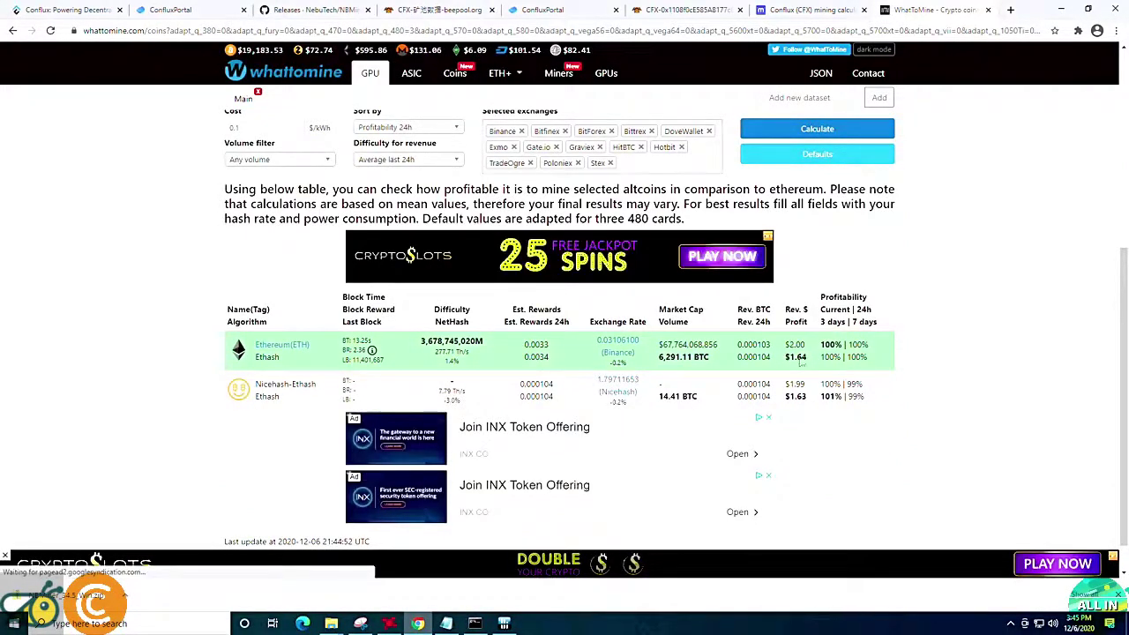
{"action": "left_click_drag", "start_coordinate": [784, 357], "coordinate": [807, 356]}
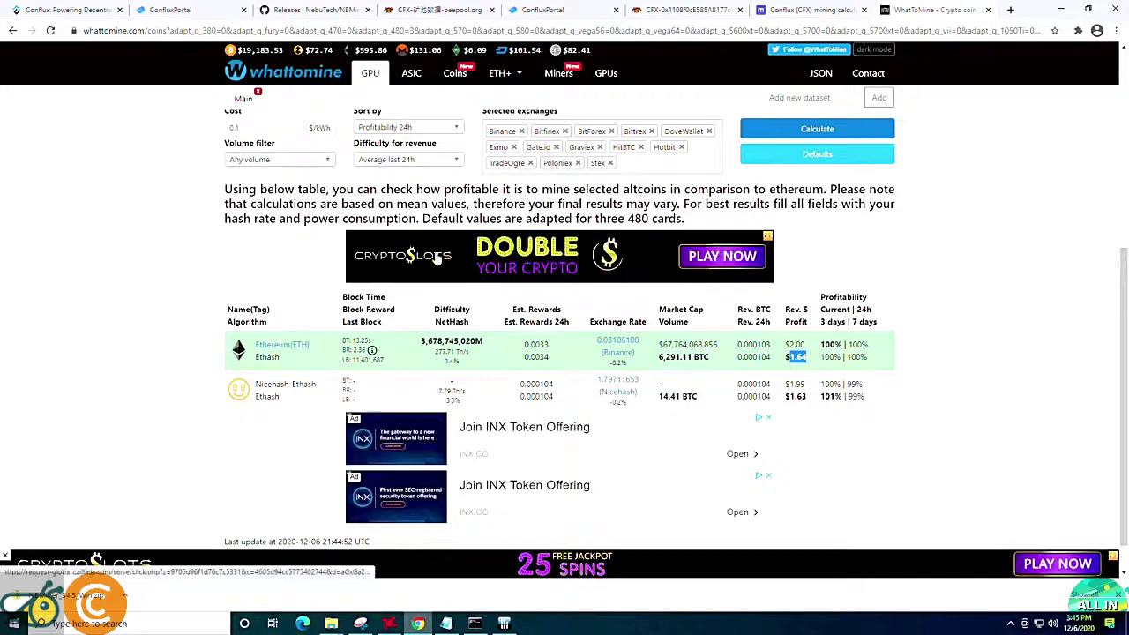
{"action": "scroll", "coordinate": [260, 285], "scroll_direction": "up", "scroll_amount": 4}
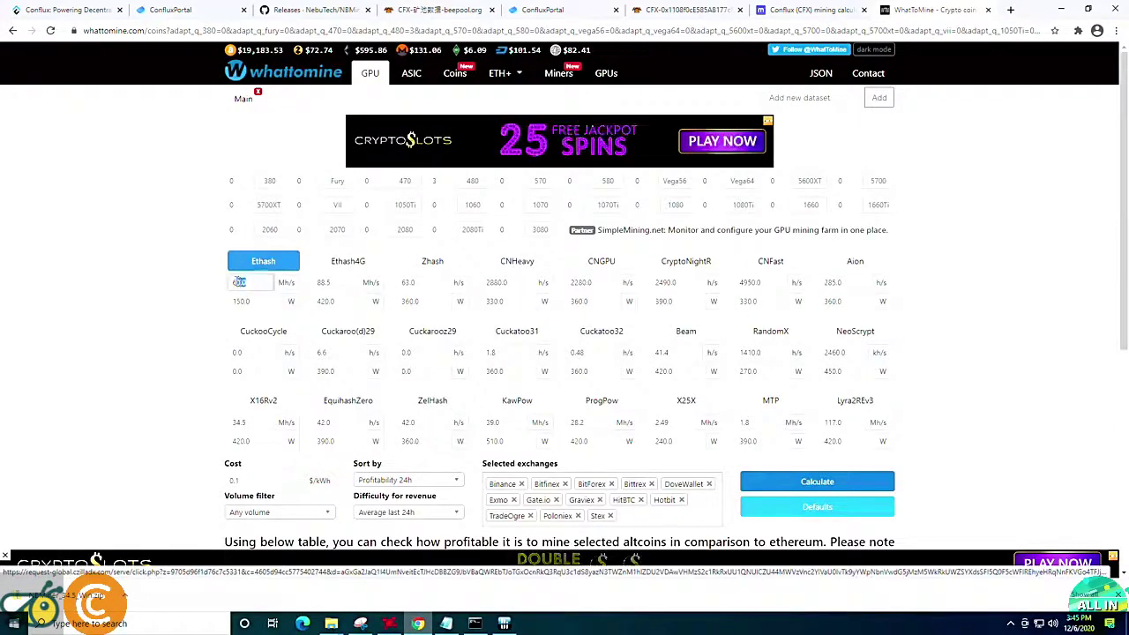
Recalculate Ethash for 63 MH/s at 105 W ($2.10 revenue), then return to minerstat.
{"action": "double_click", "coordinate": [239, 283]}
{"action": "type", "text": "63"}
{"action": "key", "text": "Tab"}
{"action": "type", "text": "105"}
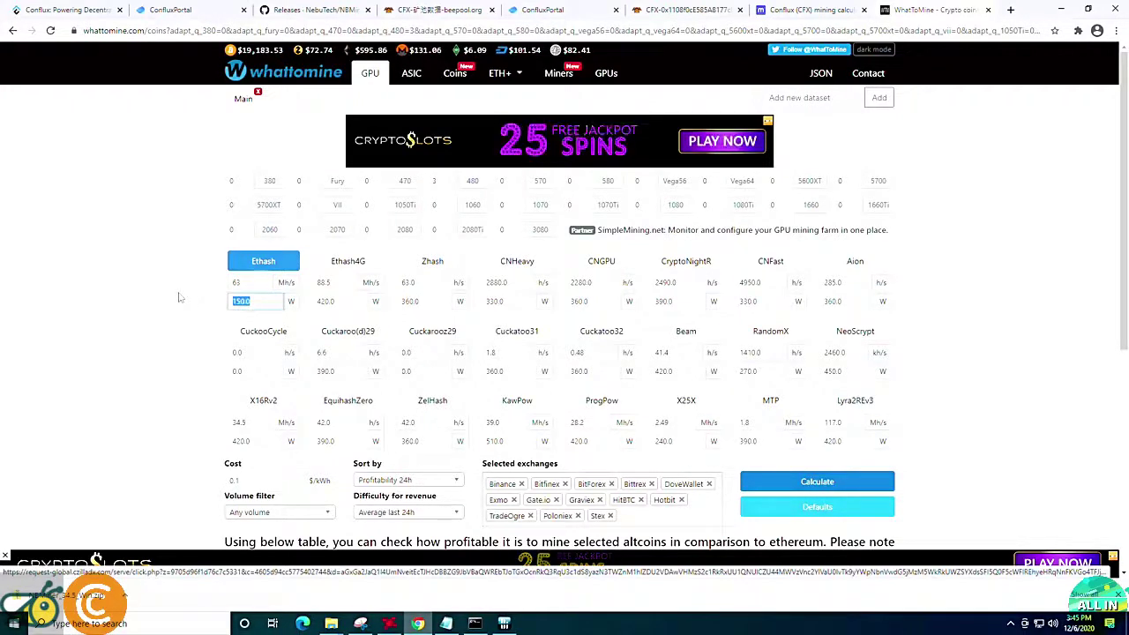
{"action": "left_click", "coordinate": [750, 480]}
{"action": "scroll", "coordinate": [686, 415], "scroll_direction": "down", "scroll_amount": 4}
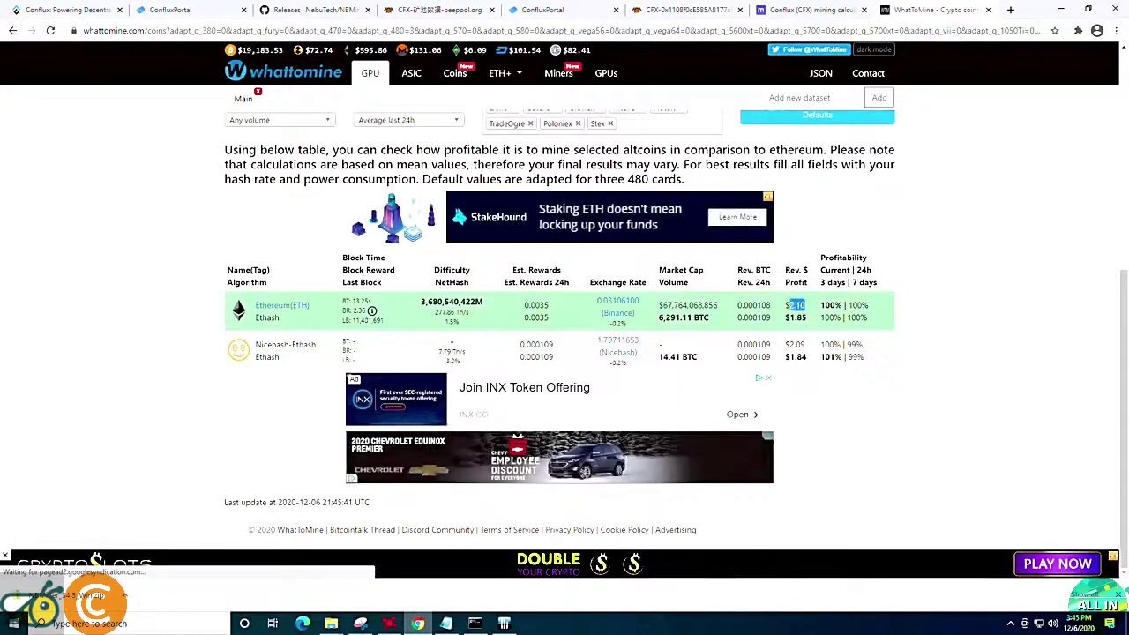
{"action": "double_click", "coordinate": [797, 305]}
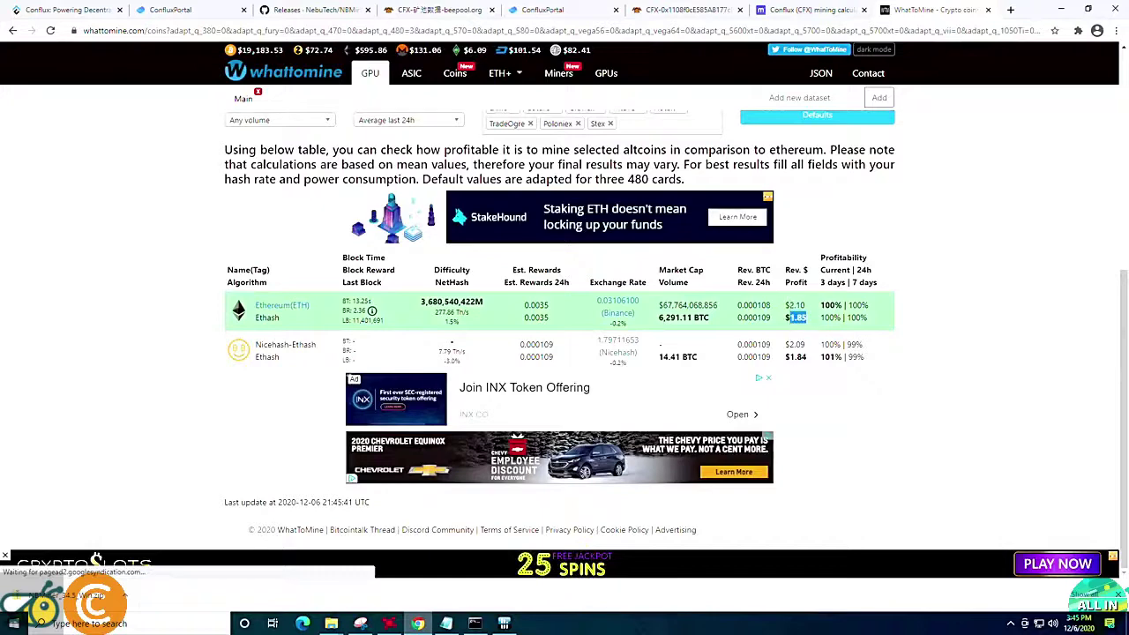
{"action": "key", "text": "ctrl+shift+Tab"}
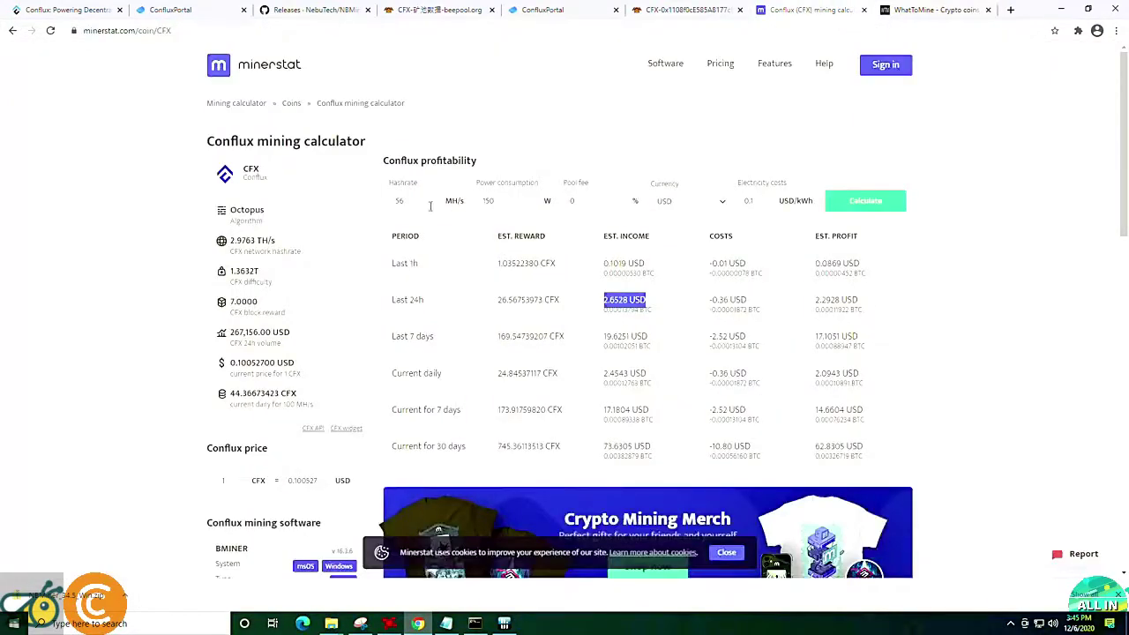
Enter 25 MH/s and 200 W, calculate, and highlight 1.1843 USD income and 0.7043 USD profit.
{"action": "double_click", "coordinate": [398, 200]}
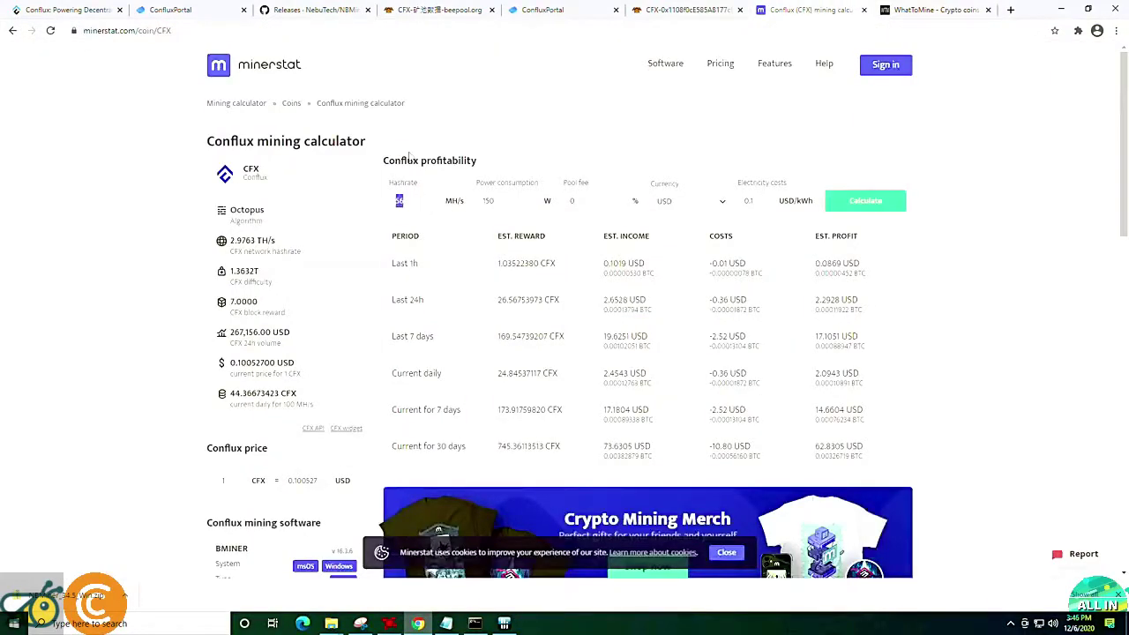
{"action": "type", "text": "25"}
{"action": "double_click", "coordinate": [516, 195]}
{"action": "type", "text": "200"}
{"action": "key", "text": "Return"}
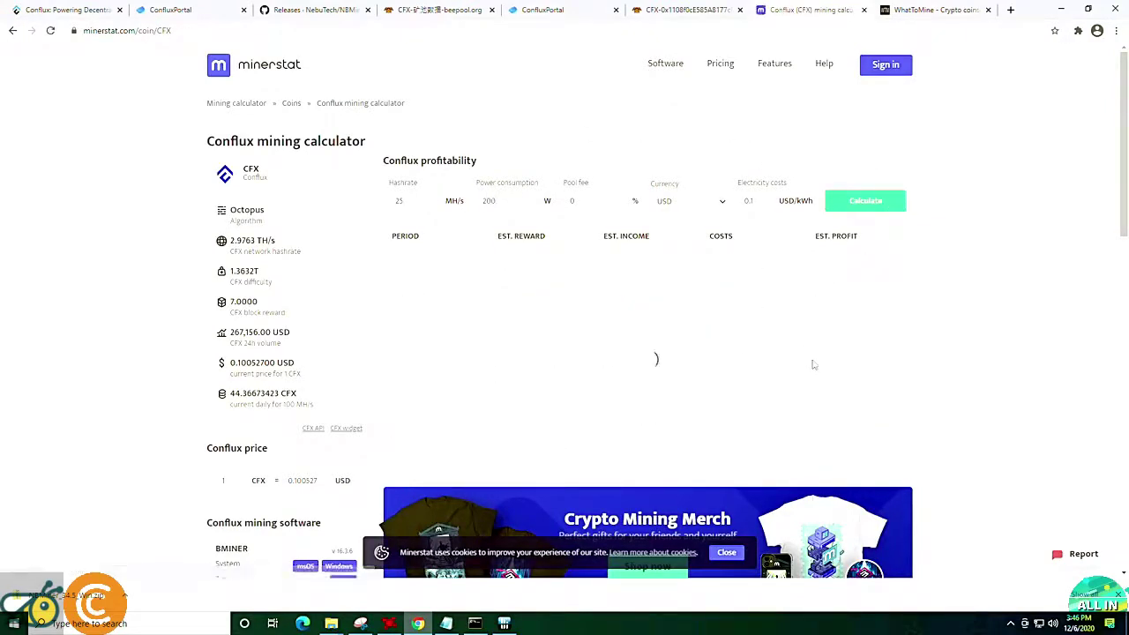
{"action": "mouse_move", "coordinate": [602, 304]}
{"action": "left_mouse_down"}
{"action": "mouse_move", "coordinate": [639, 303]}
{"action": "mouse_move", "coordinate": [625, 303]}
{"action": "left_mouse_up"}
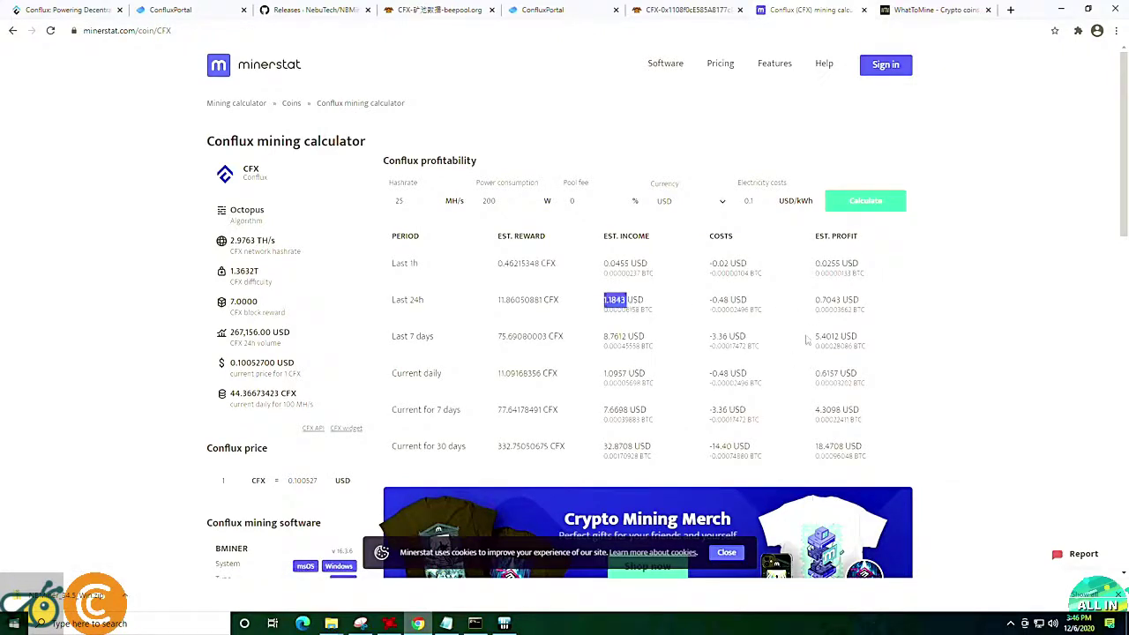
{"action": "left_click_drag", "start_coordinate": [815, 301], "coordinate": [846, 305]}
{"action": "left_click", "coordinate": [755, 305]}
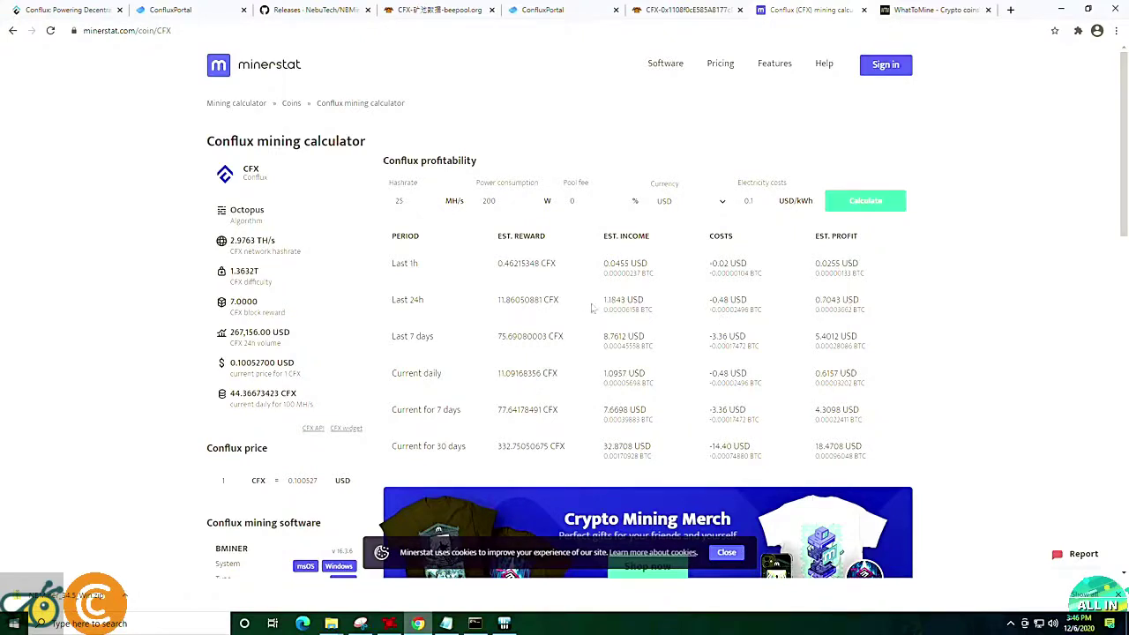